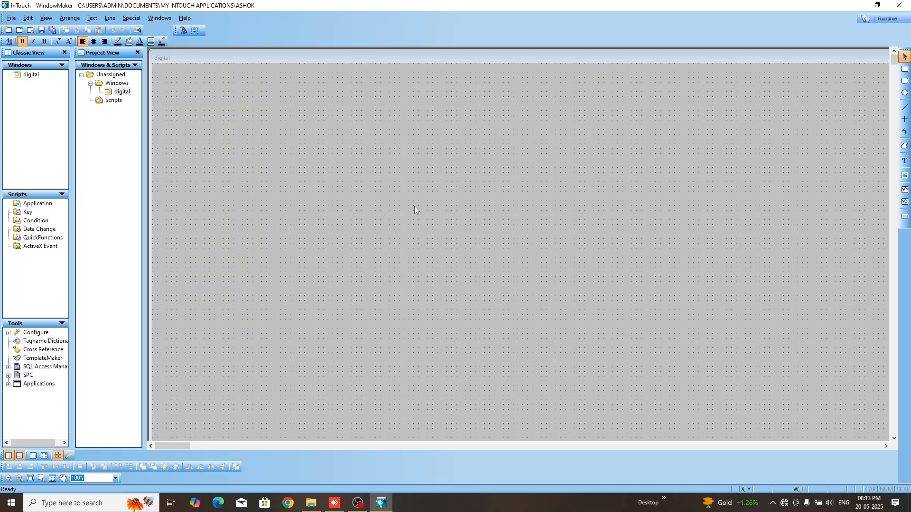
{"action": "right_click", "coordinate": [399, 179]}
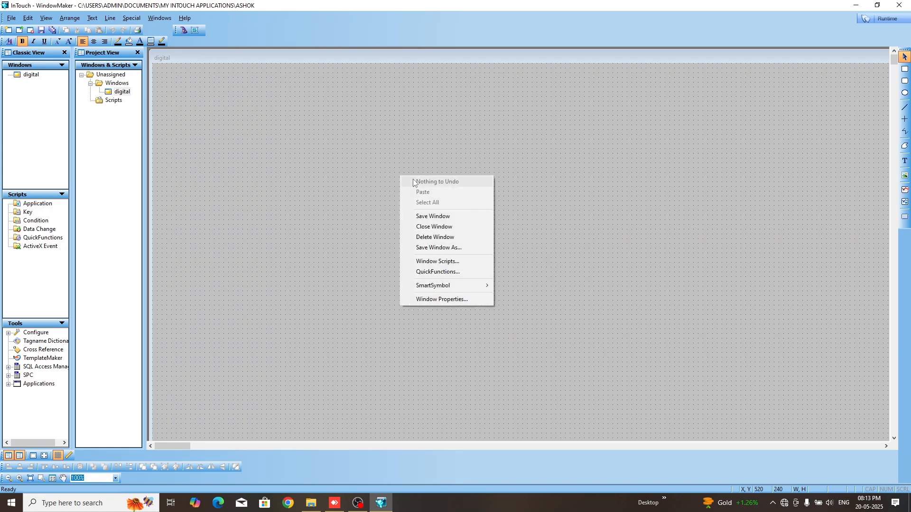
{"action": "left_click", "coordinate": [744, 207]}
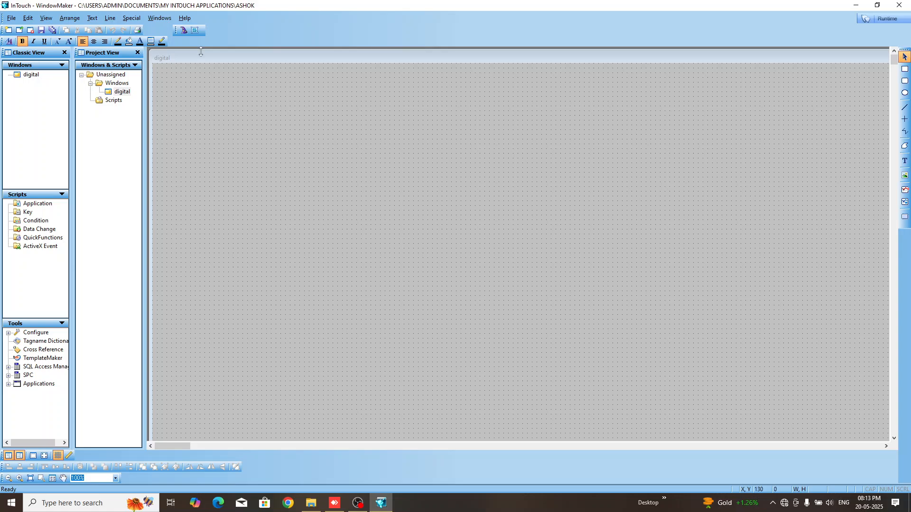
- Draw a horizontal line about 340 units long in the lower part of the digital window, starting at about X 200, Y 670
{"action": "left_click", "coordinate": [903, 119]}
{"action": "left_click_drag", "start_coordinate": [247, 381], "coordinate": [395, 381]}
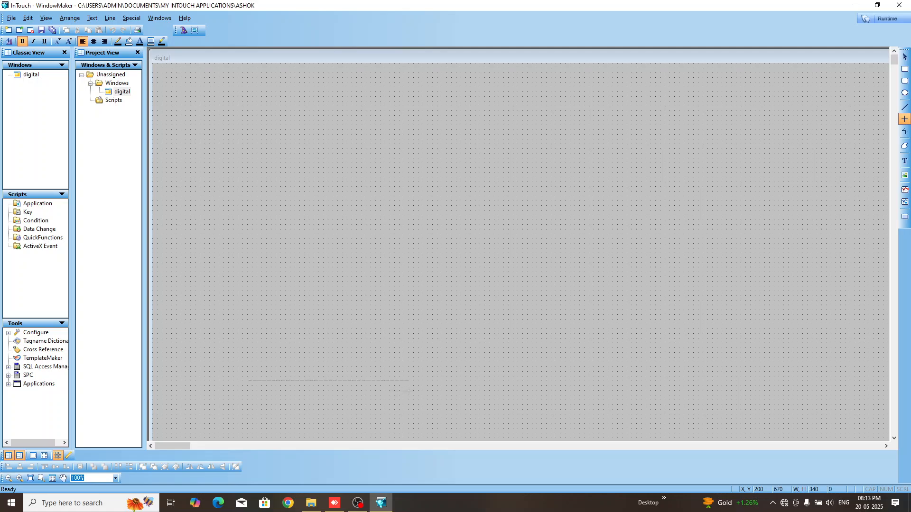
{"action": "left_click_drag", "start_coordinate": [408, 380], "coordinate": [409, 381]}
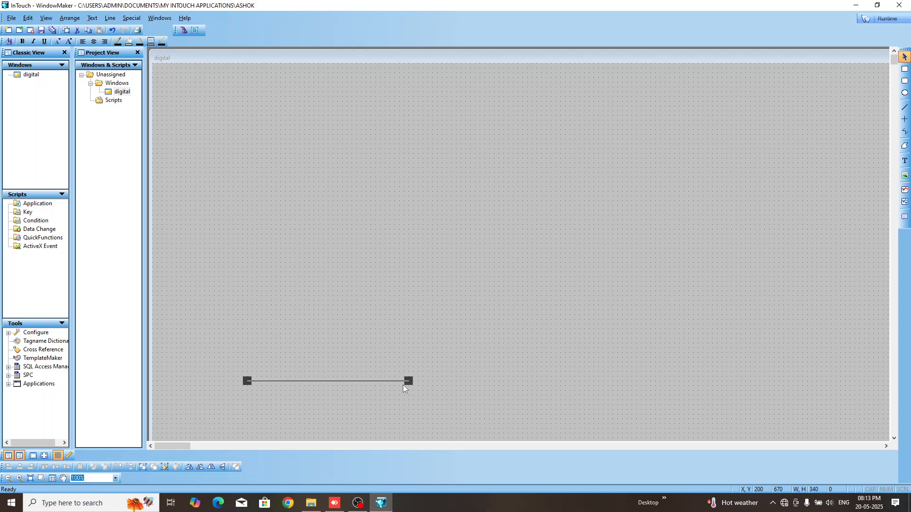
- Duplicate the horizontal line in the middle of the window and rotate the copy to vertical
{"action": "key", "text": "ctrl+c"}
{"action": "key", "text": "ctrl+v"}
{"action": "left_click", "coordinate": [417, 261]}
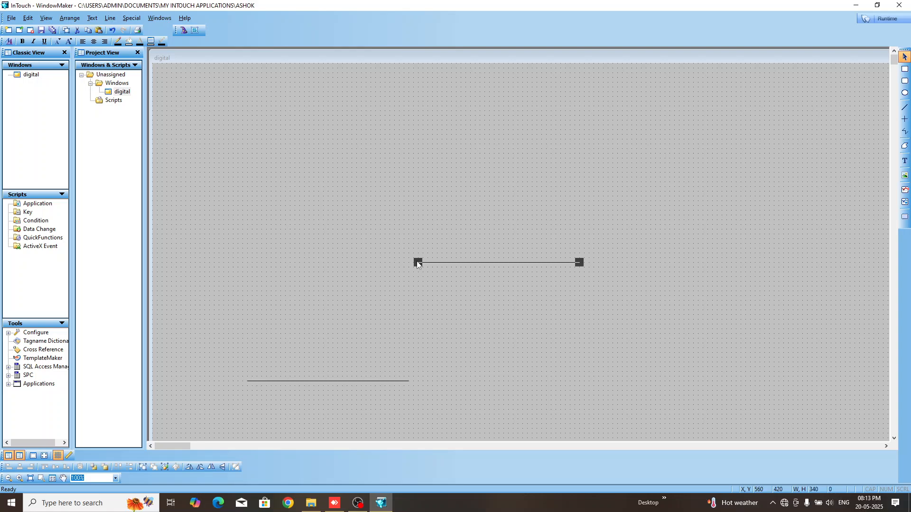
{"action": "left_click", "coordinate": [200, 467]}
- Move the vertical line so its lower end meets the right end of the horizontal line
{"action": "key", "text": "Down"}
{"action": "key", "text": "Down"}
{"action": "key", "text": "Down"}
{"action": "key", "text": "Down"}
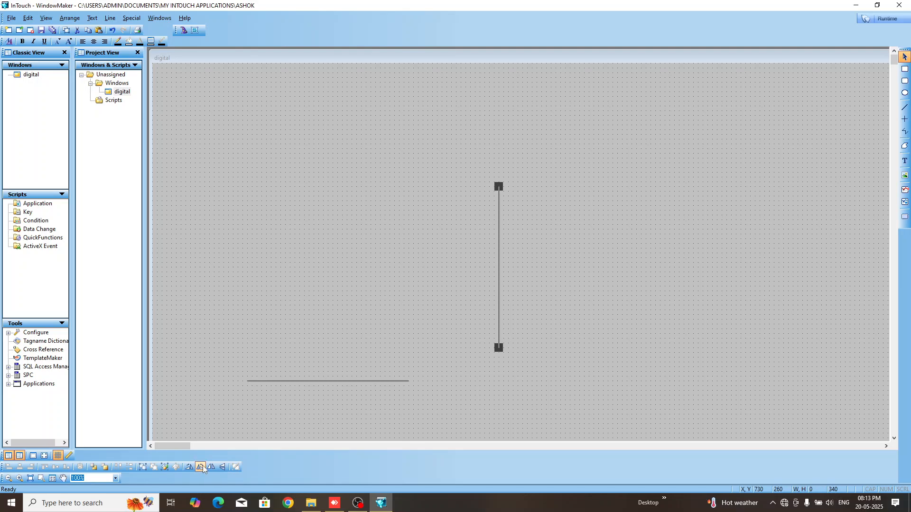
{"action": "key", "text": "Down"}
{"action": "key", "text": "Down"}
{"action": "key", "text": "Down"}
{"action": "key", "text": "Left"}
{"action": "key", "text": "Left"}
{"action": "key", "text": "Left"}
{"action": "key", "text": "Left"}
{"action": "key", "text": "Left"}
{"action": "key", "text": "Left"}
{"action": "key", "text": "Left"}
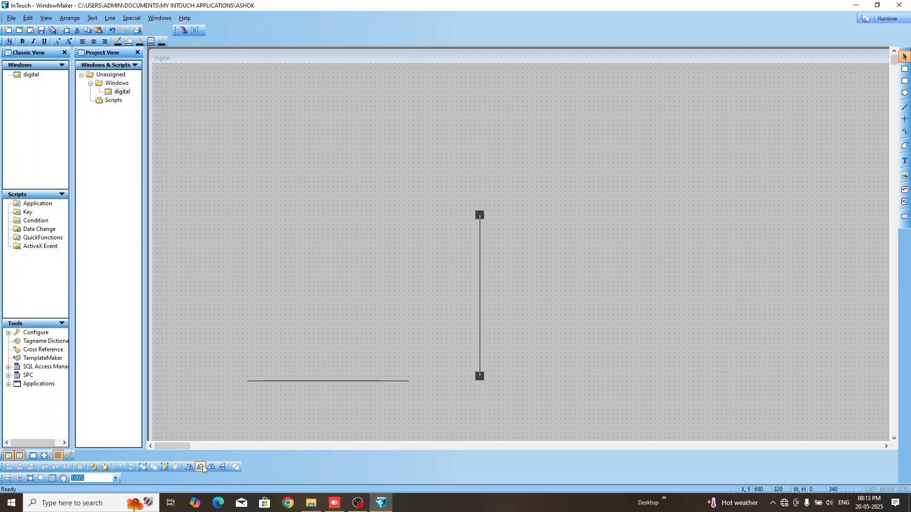
{"action": "key", "text": "Down"}
{"action": "key", "text": "Left"}
{"action": "key", "text": "Left"}
{"action": "key", "text": "Left"}
{"action": "key", "text": "Left"}
{"action": "key", "text": "Left"}
{"action": "key", "text": "Left"}
{"action": "key", "text": "Left"}
{"action": "key", "text": "Left"}
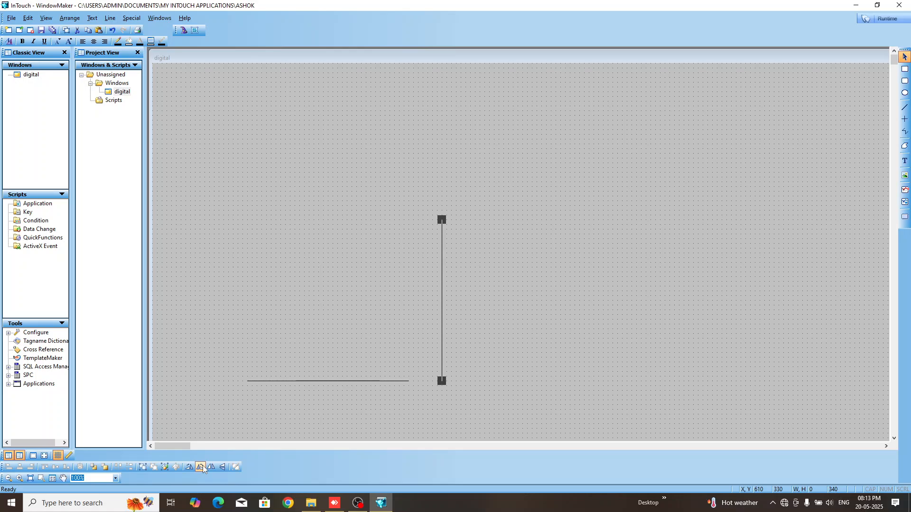
{"action": "key", "text": "Left"}
{"action": "key", "text": "Left"}
{"action": "key", "text": "Left"}
{"action": "key", "text": "Left"}
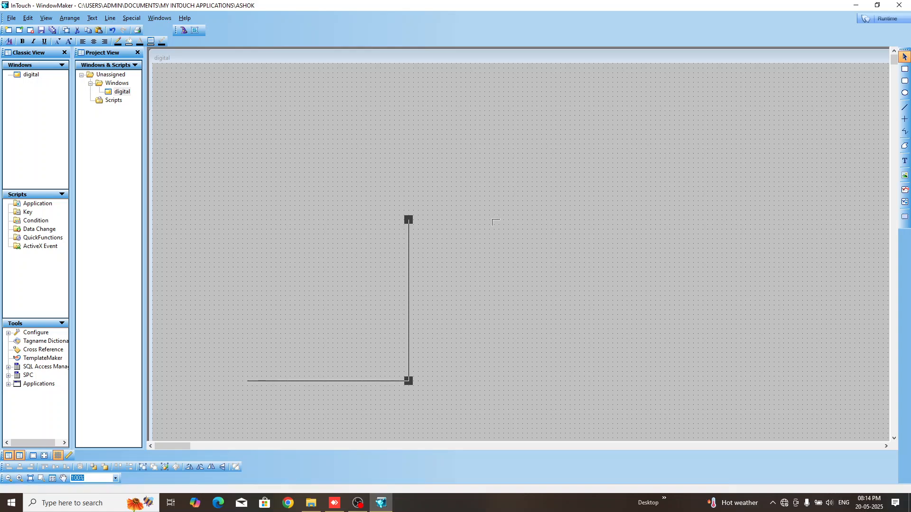
- Place two copies of the vertical line to its right, at about X 850, Y 320 and X 600, Y 340
{"action": "left_click", "coordinate": [554, 215]}
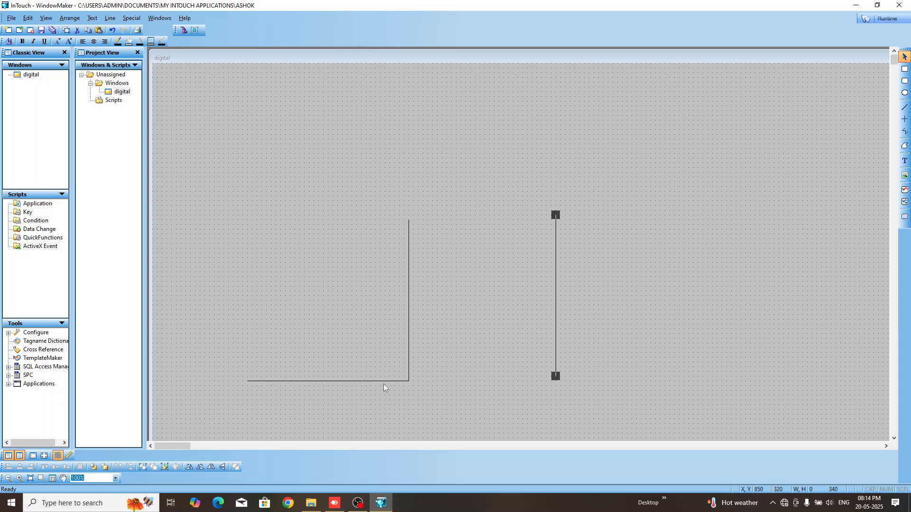
{"action": "key", "text": "ctrl+v"}
{"action": "left_click", "coordinate": [435, 223]}
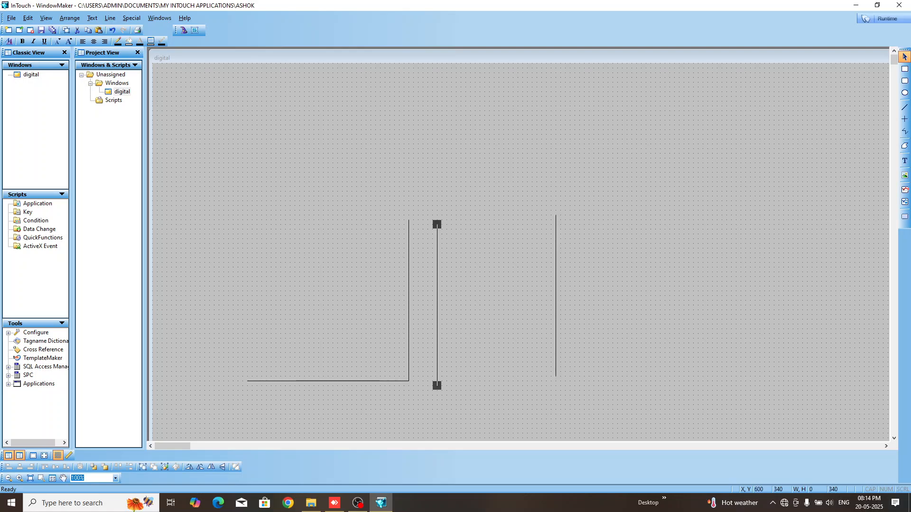
- Rotate the nearer copy to horizontal and move its left end onto the top of the left vertical line
{"action": "left_click", "coordinate": [200, 467]}
{"action": "key", "text": "Right"}
{"action": "key", "text": "Right"}
{"action": "key", "text": "Right"}
{"action": "key", "text": "Right"}
{"action": "key", "text": "Right"}
{"action": "key", "text": "Right"}
{"action": "key", "text": "Right"}
{"action": "key", "text": "Right"}
{"action": "key", "text": "Right"}
{"action": "key", "text": "Right"}
{"action": "key", "text": "Right"}
{"action": "key", "text": "Right"}
{"action": "key", "text": "Right"}
{"action": "key", "text": "Left"}
{"action": "key", "text": "Left"}
{"action": "key", "text": "Left"}
{"action": "key", "text": "Right"}
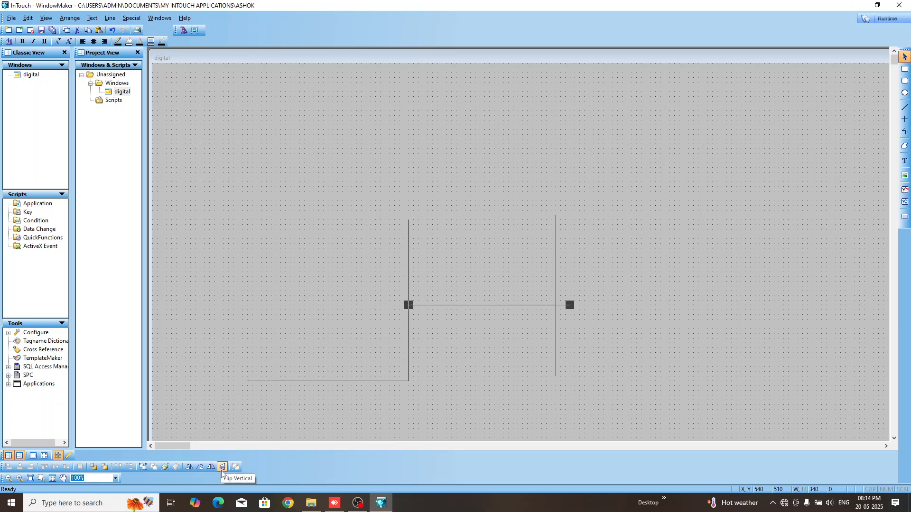
{"action": "key", "text": "Up"}
{"action": "key", "text": "Up"}
{"action": "key", "text": "Up"}
{"action": "key", "text": "Up"}
{"action": "key", "text": "Up"}
{"action": "key", "text": "Up"}
{"action": "key", "text": "Up"}
{"action": "key", "text": "Up"}
{"action": "key", "text": "Up"}
{"action": "key", "text": "Up"}
{"action": "key", "text": "Up"}
{"action": "key", "text": "Up"}
{"action": "key", "text": "Up"}
{"action": "key", "text": "Up"}
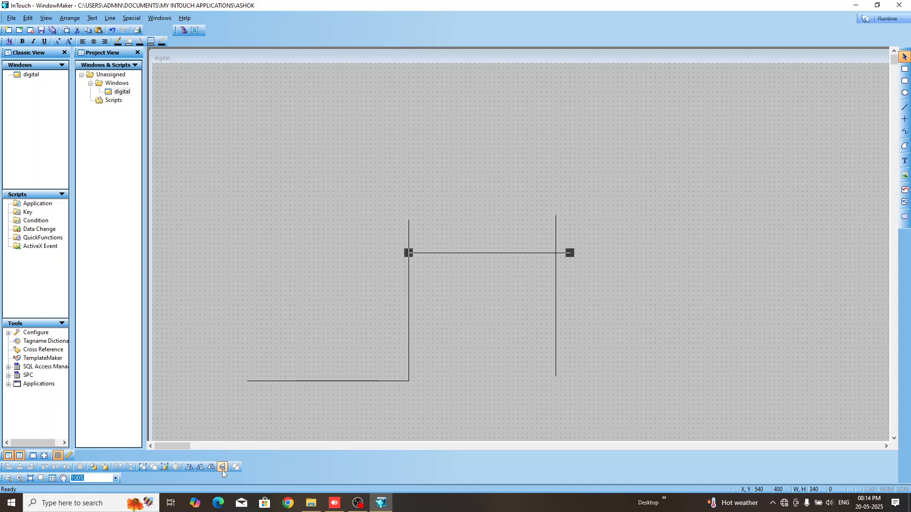
{"action": "key", "text": "Up"}
{"action": "key", "text": "Up"}
{"action": "key", "text": "Up"}
{"action": "key", "text": "Up"}
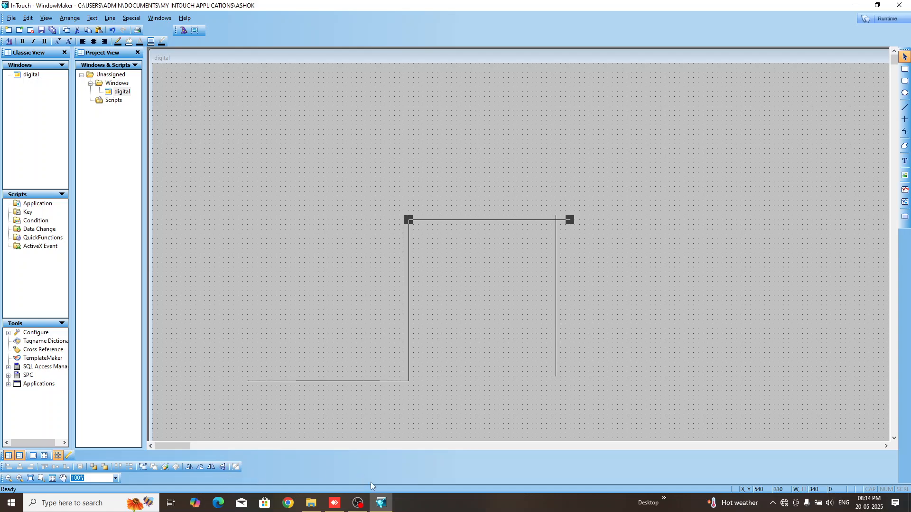
- Move the remaining vertical line so its upper end meets the right end of the top horizontal line
{"action": "left_click", "coordinate": [556, 304]}
{"action": "key", "text": "Down"}
{"action": "key", "text": "Right"}
{"action": "key", "text": "Right"}
{"action": "key", "text": "Right"}
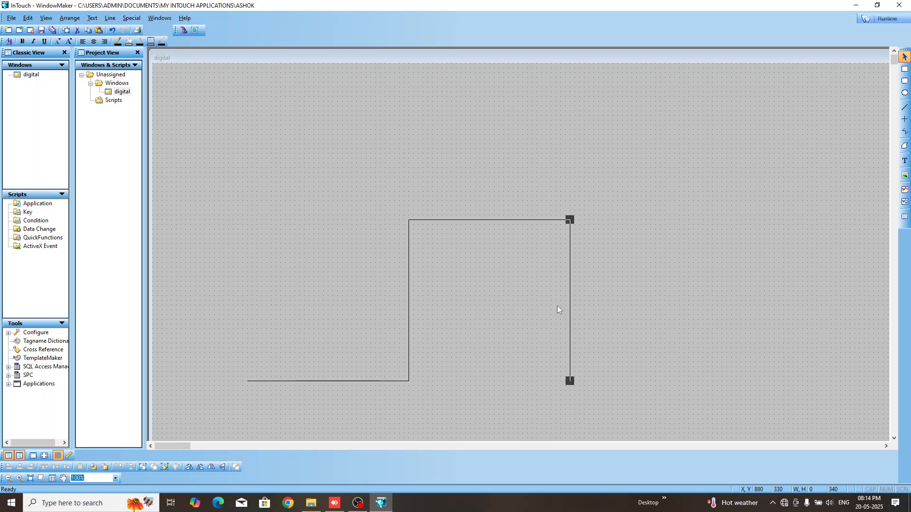
- Duplicate the lower horizontal line and place the copy starting at the lower end of the right vertical line
{"action": "left_click", "coordinate": [353, 380]}
{"action": "left_click_drag", "start_coordinate": [571, 381], "coordinate": [730, 381]}
{"action": "left_click", "coordinate": [678, 305]}
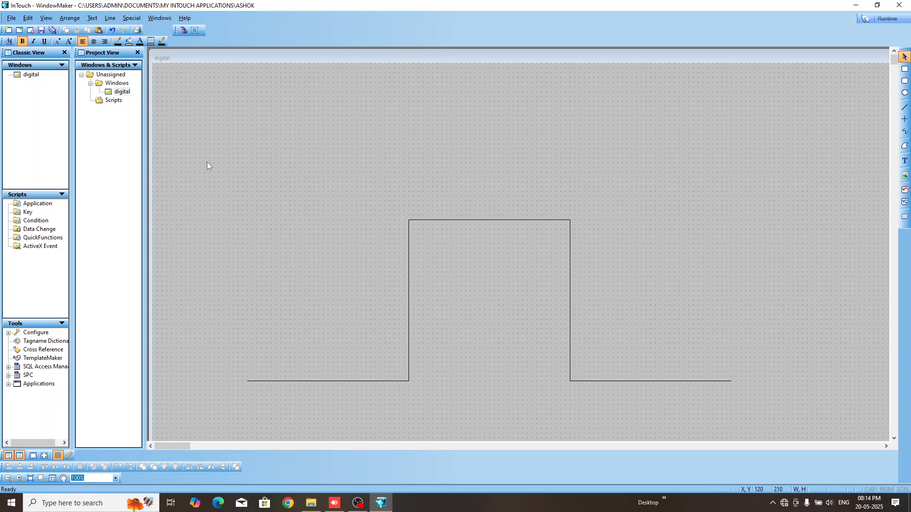
- Select all lines of the stepped path and move them up together by about 220 units
{"action": "left_click_drag", "start_coordinate": [218, 162], "coordinate": [789, 429]}
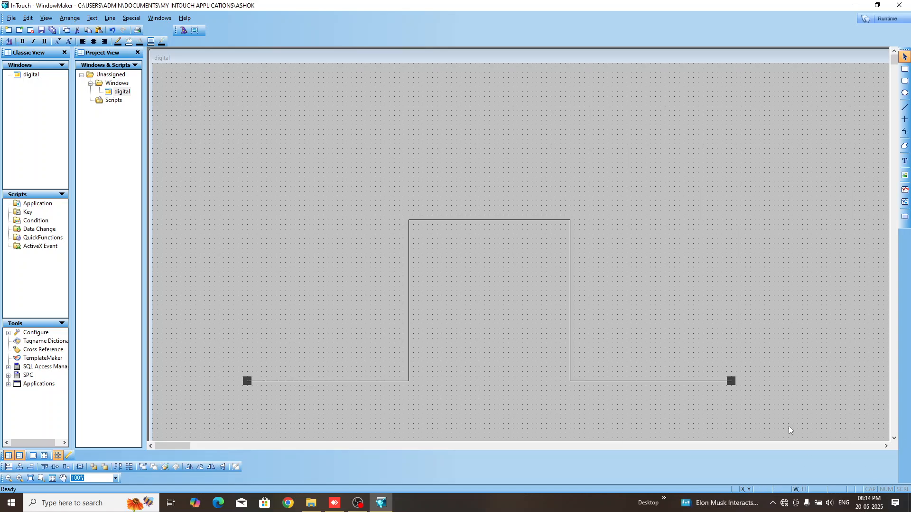
{"action": "key", "text": "Up"}
{"action": "key", "text": "Up"}
{"action": "key", "text": "Up"}
{"action": "key", "text": "Up"}
{"action": "key", "text": "Up"}
{"action": "key", "text": "Up"}
{"action": "key", "text": "Up"}
{"action": "key", "text": "Up"}
{"action": "key", "text": "Up"}
{"action": "key", "text": "Up"}
{"action": "key", "text": "Up"}
{"action": "key", "text": "Up"}
{"action": "key", "text": "Up"}
{"action": "key", "text": "Up"}
{"action": "key", "text": "Up"}
{"action": "key", "text": "Up"}
{"action": "key", "text": "Up"}
{"action": "key", "text": "Up"}
{"action": "key", "text": "Up"}
{"action": "key", "text": "Up"}
{"action": "key", "text": "Up"}
{"action": "key", "text": "Up"}
{"action": "left_click", "coordinate": [783, 370]}
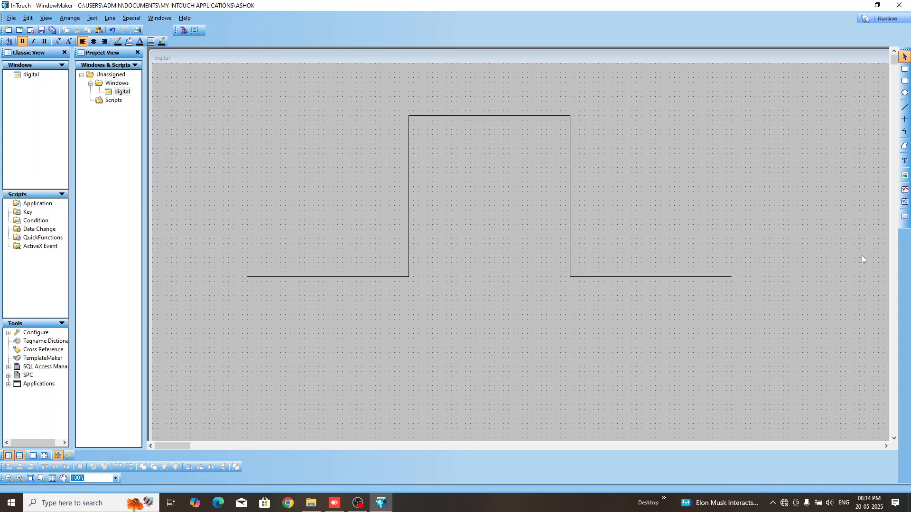
- Draw a vertical line about 170 units long downward from the right end of the path
{"action": "left_click", "coordinate": [904, 119]}
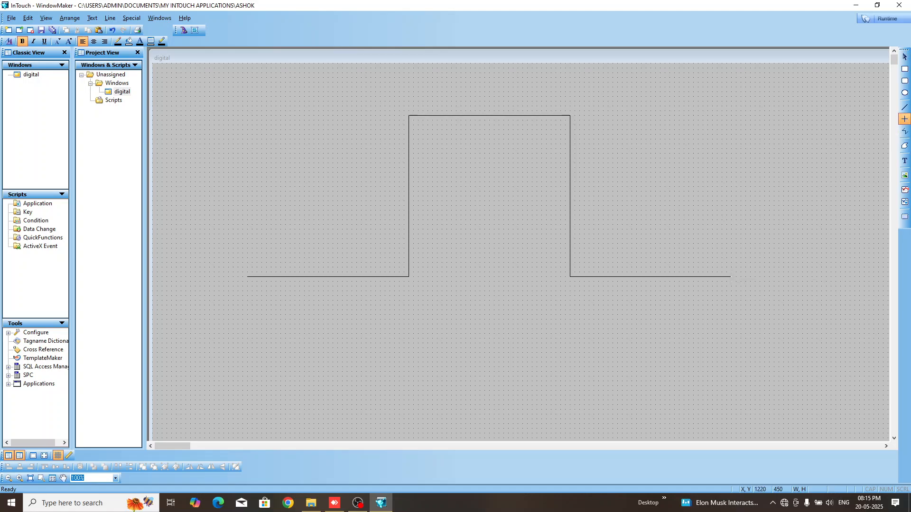
{"action": "left_click_drag", "start_coordinate": [731, 276], "coordinate": [731, 357]}
{"action": "left_click", "coordinate": [782, 342]}
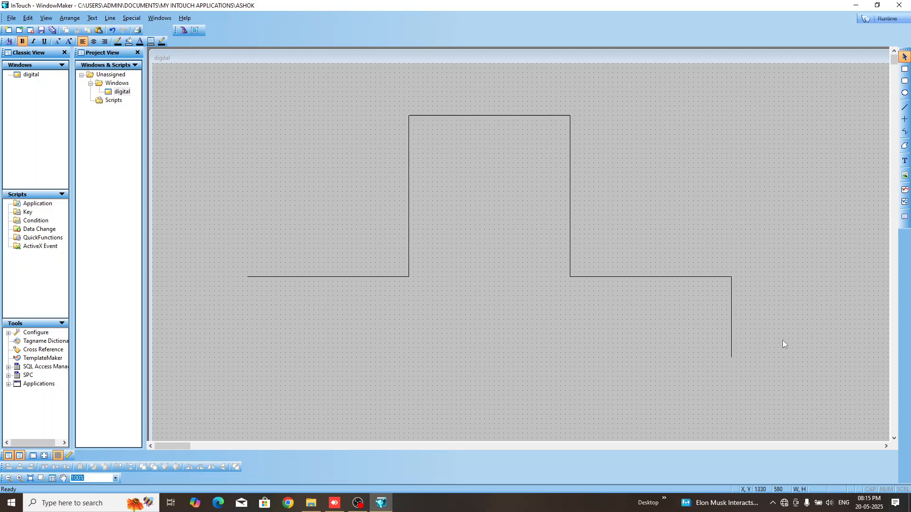
- Sketch a trial polyline around the lower end of the new vertical line, then delete the trial lines
{"action": "left_click", "coordinate": [904, 131]}
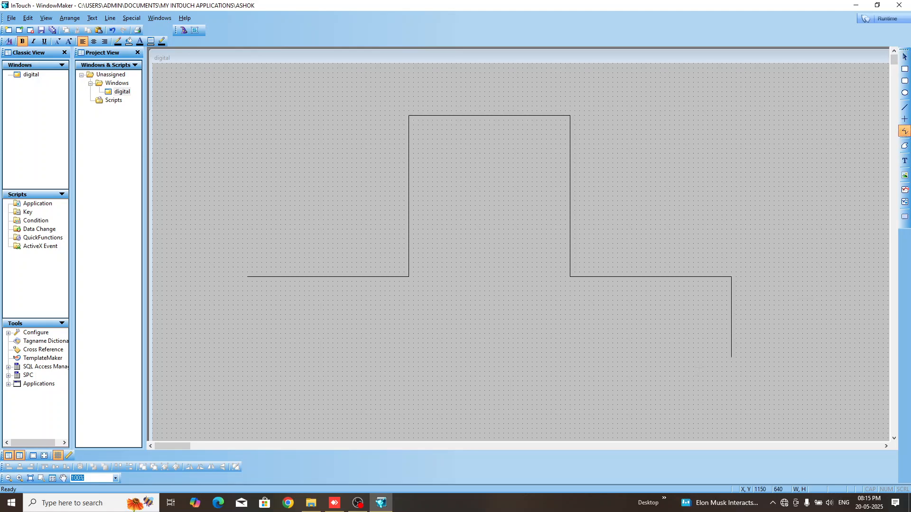
{"action": "left_click", "coordinate": [698, 366]}
{"action": "left_click", "coordinate": [755, 395]}
{"action": "double_click", "coordinate": [737, 343]}
{"action": "key", "text": "Delete"}
- Draw a polyline from the path's right end forming the bottom, right and top sides of a box about 120 by 120 units
{"action": "left_click", "coordinate": [783, 277]}
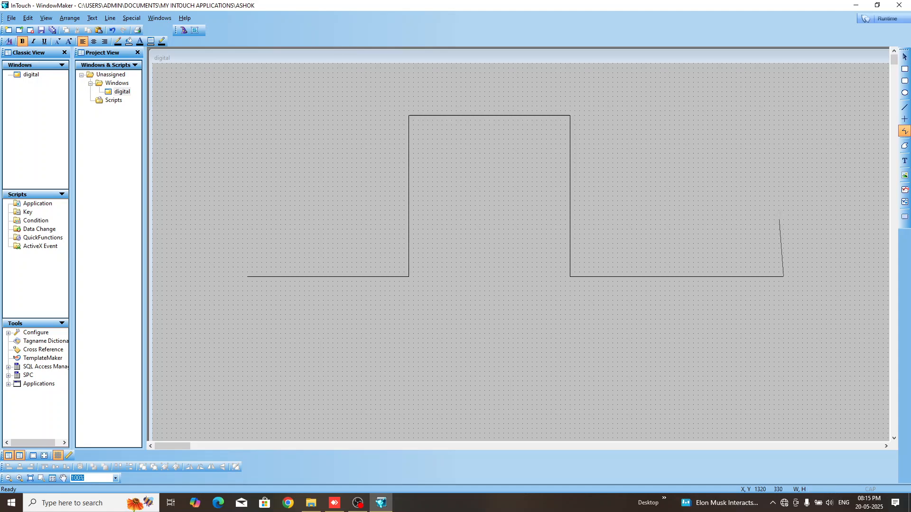
{"action": "left_click", "coordinate": [783, 220]}
{"action": "left_click", "coordinate": [726, 220]}
{"action": "double_click", "coordinate": [727, 219]}
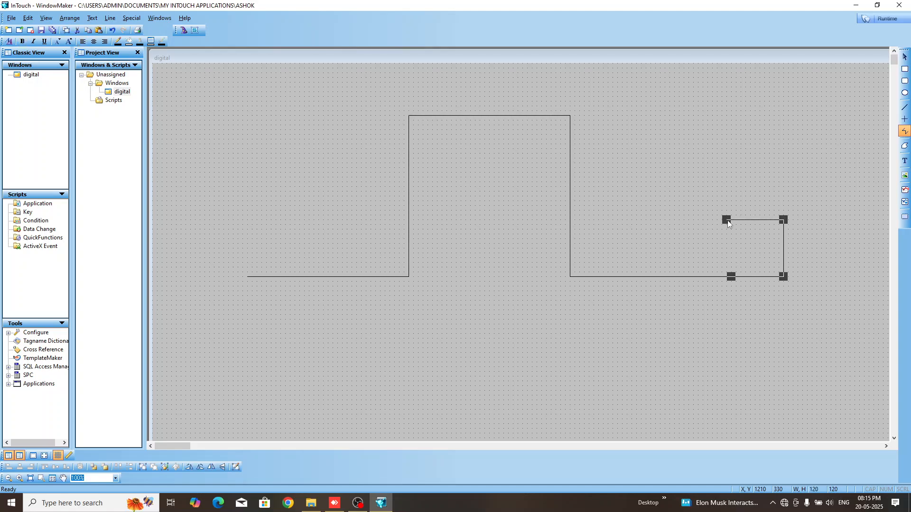
{"action": "left_click", "coordinate": [835, 299]}
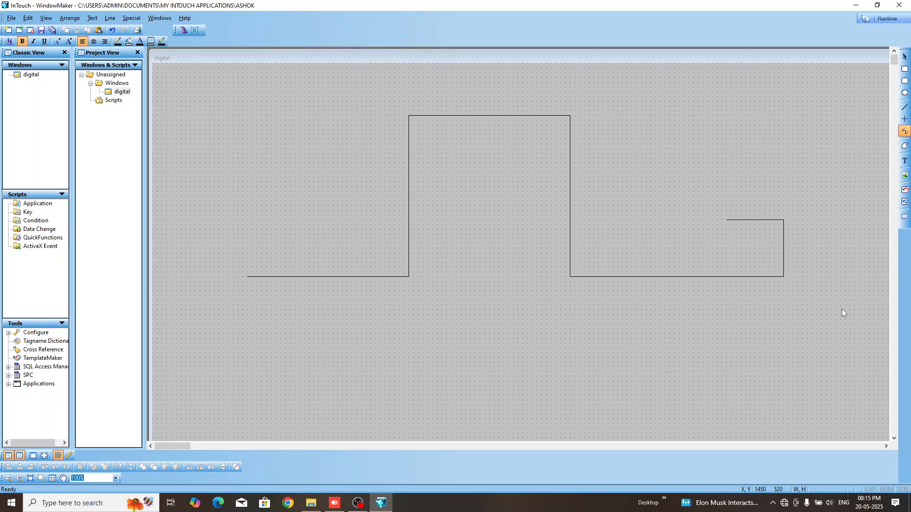
- Close the box with a vertical line from the polyline's open upper end down to the base line
{"action": "left_click", "coordinate": [903, 107]}
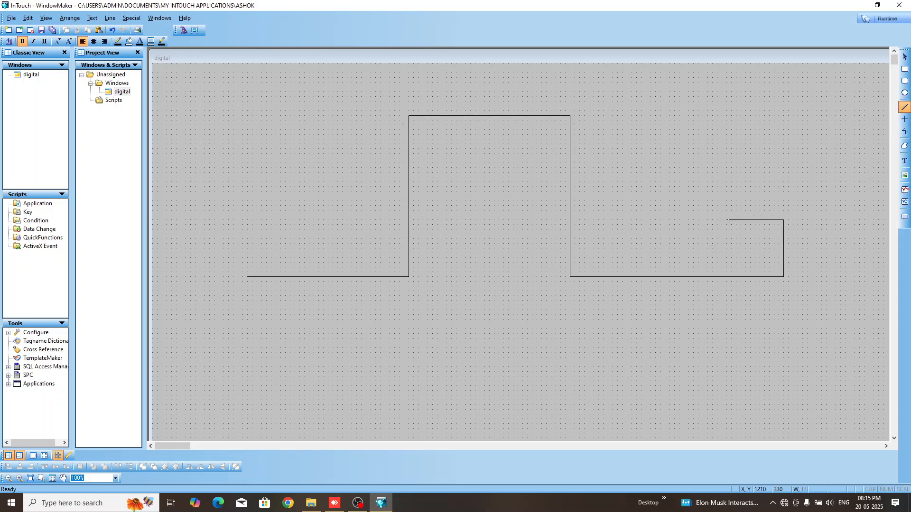
{"action": "left_click_drag", "start_coordinate": [734, 257], "coordinate": [727, 276]}
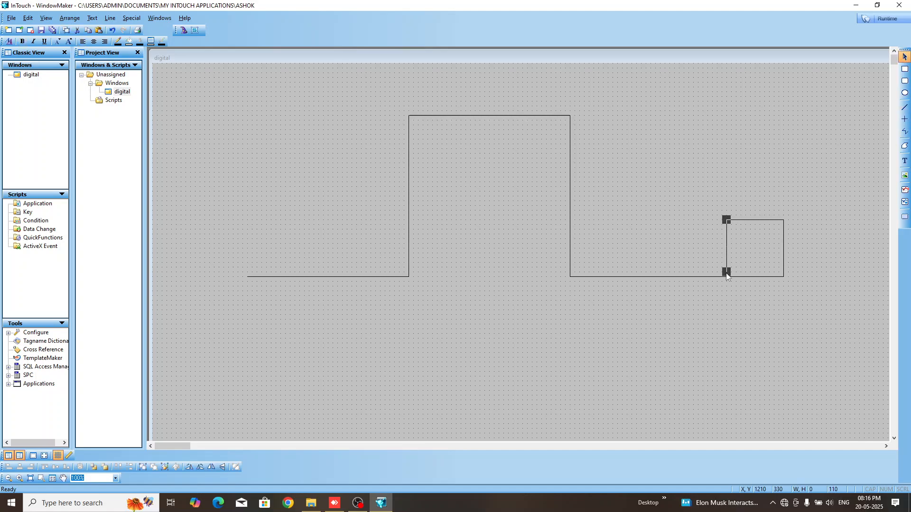
{"action": "left_click_drag", "start_coordinate": [727, 271], "coordinate": [727, 277]}
{"action": "left_click", "coordinate": [748, 306]}
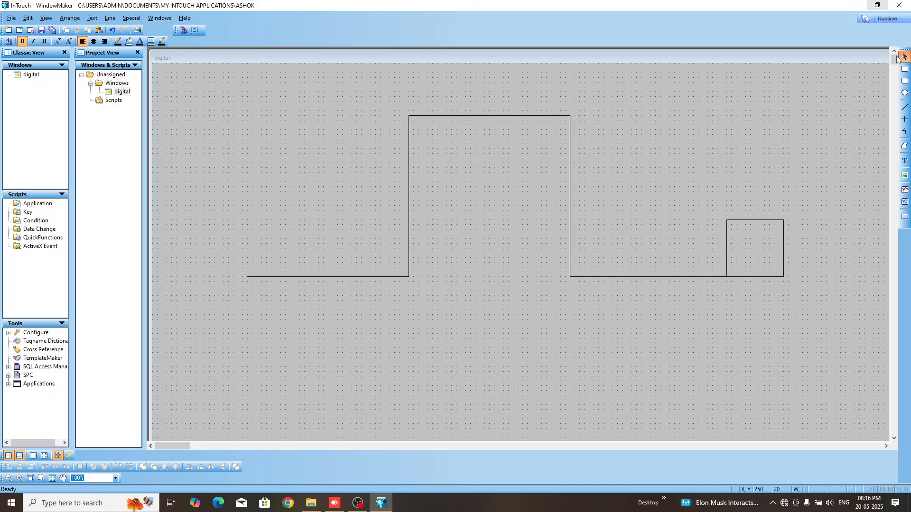
- Draw a circle about 40 by 40 units and position it resting on the left end of the path at X 210, Y 410
{"action": "left_click", "coordinate": [303, 277]}
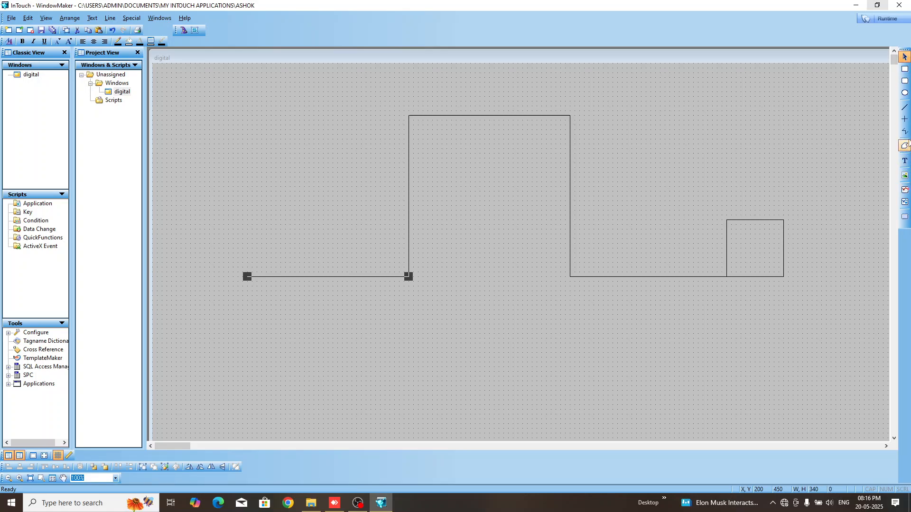
{"action": "left_click", "coordinate": [904, 92]}
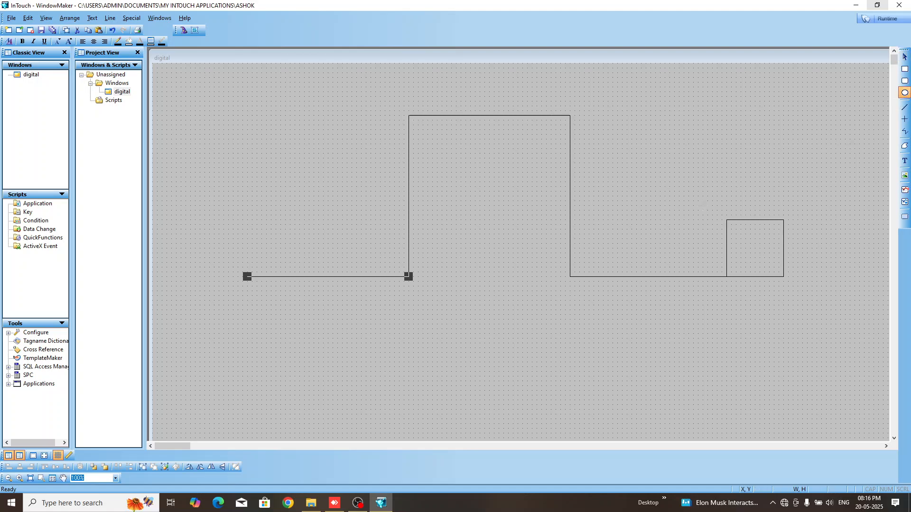
{"action": "mouse_move", "coordinate": [243, 244]}
{"action": "left_mouse_down"}
{"action": "mouse_move", "coordinate": [275, 277]}
{"action": "mouse_move", "coordinate": [262, 263]}
{"action": "left_mouse_up"}
{"action": "key", "text": "Down"}
{"action": "key", "text": "Down"}
{"action": "key", "text": "Down"}
{"action": "key", "text": "Right"}
{"action": "key", "text": "Right"}
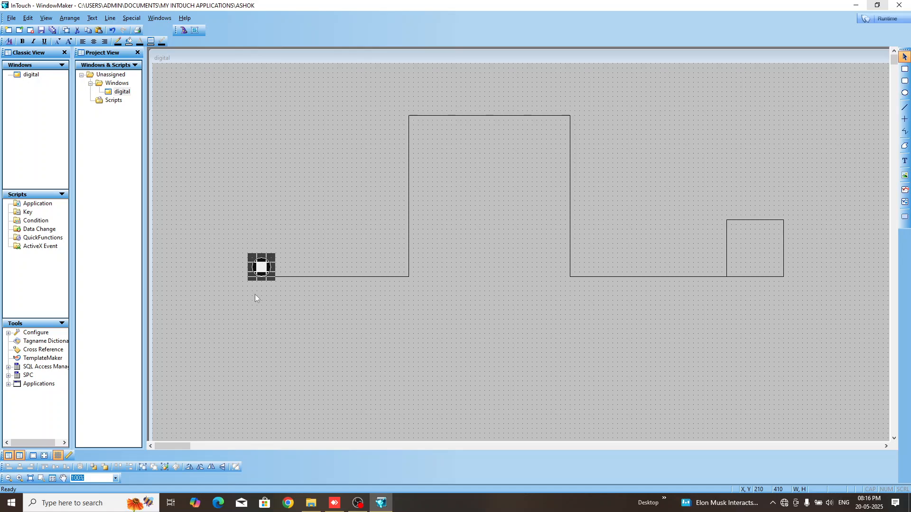
{"action": "left_click", "coordinate": [294, 300]}
{"action": "left_click", "coordinate": [262, 268]}
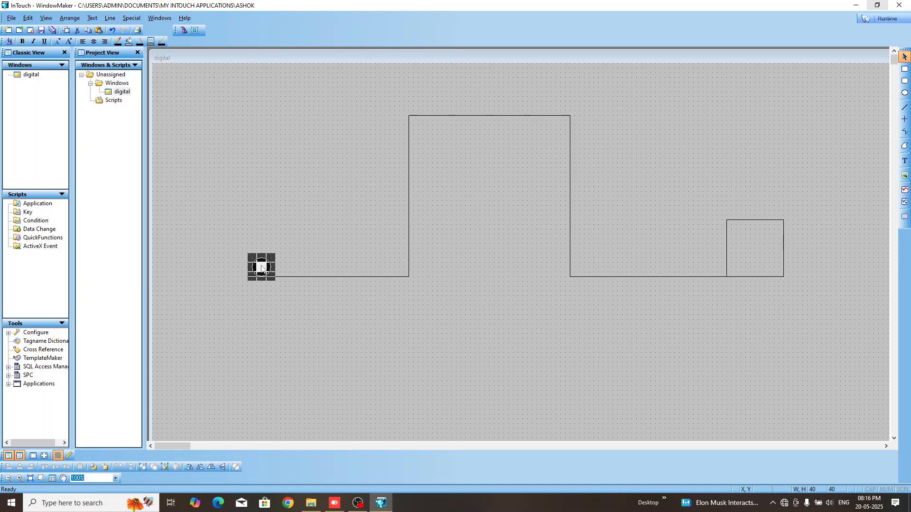
{"action": "left_click", "coordinate": [294, 300]}
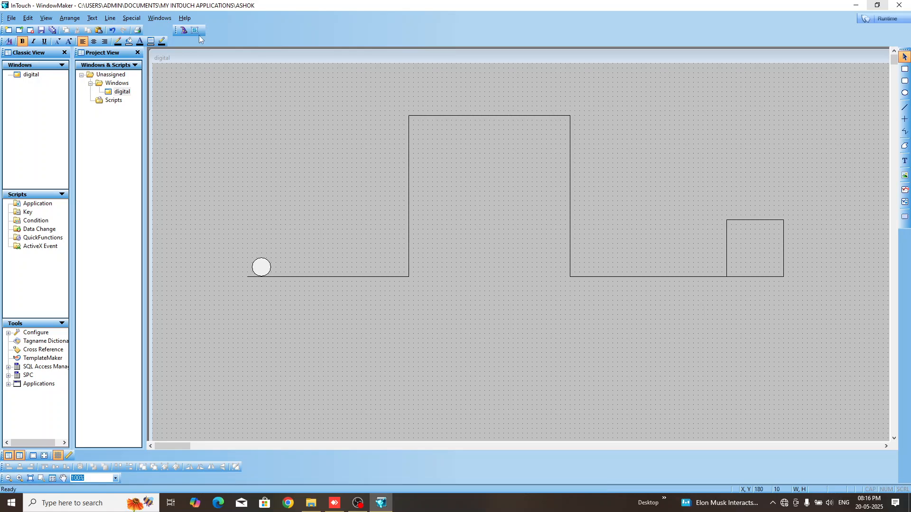
- Insert a Vertical Slider wizard below the path's left end and position it at X 50, Y 550
{"action": "left_click", "coordinate": [186, 30]}
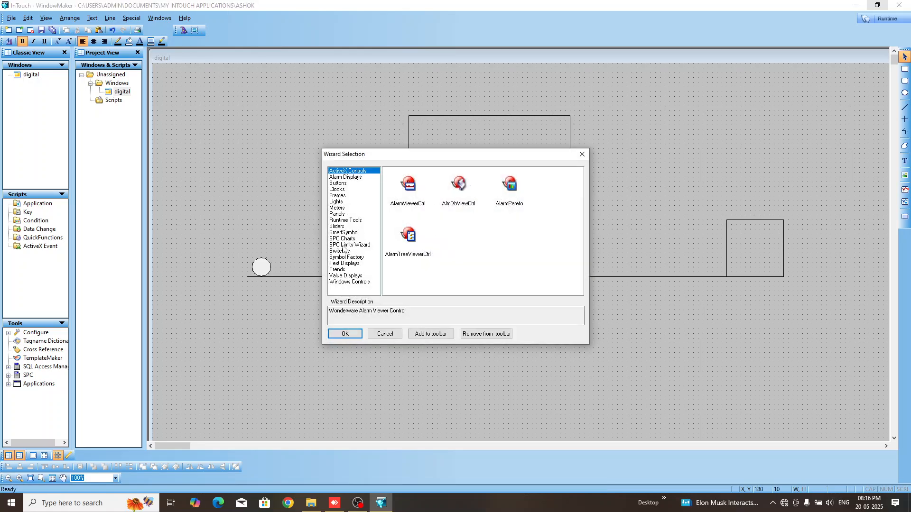
{"action": "left_click", "coordinate": [341, 227]}
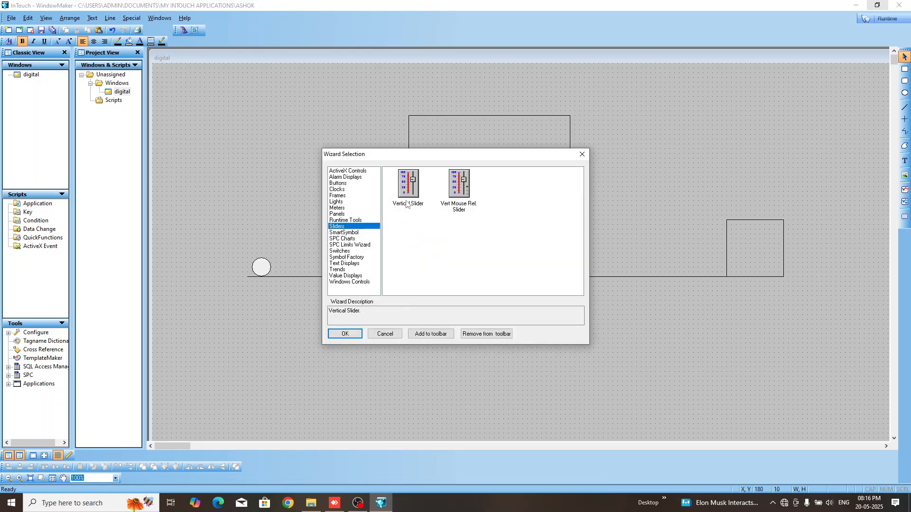
{"action": "double_click", "coordinate": [418, 184]}
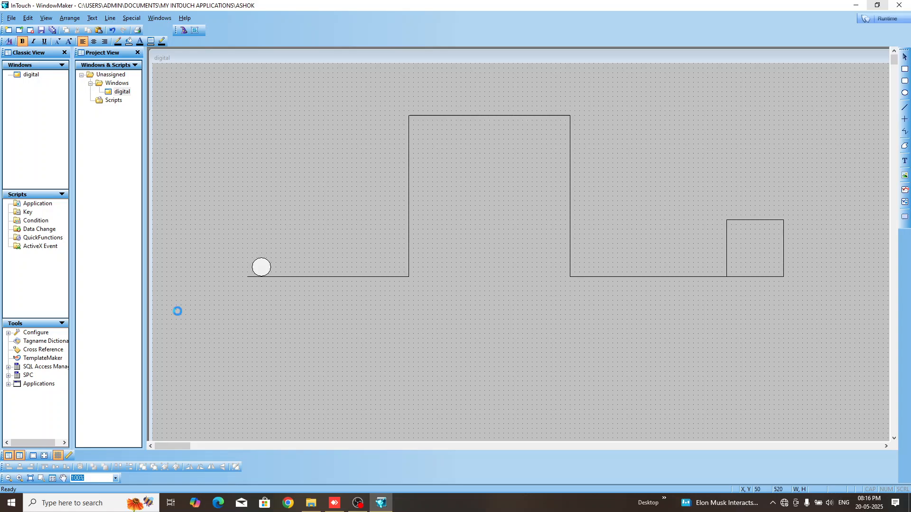
{"action": "left_click", "coordinate": [178, 312]}
{"action": "left_click_drag", "start_coordinate": [226, 416], "coordinate": [231, 430]}
{"action": "key", "text": "Down"}
{"action": "key", "text": "Down"}
{"action": "key", "text": "Down"}
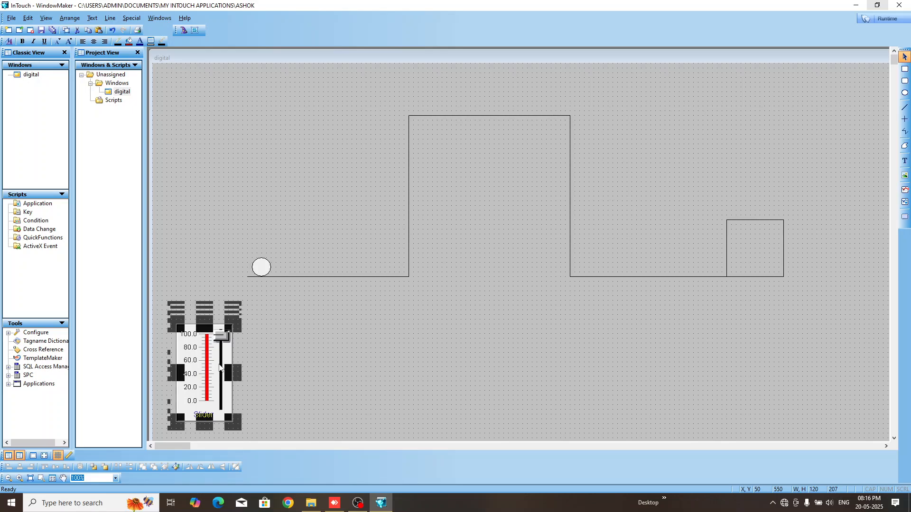
- Add the text "##.##" directly above the slider and enlarge it to about 90 by 28 units
{"action": "left_click", "coordinate": [279, 356]}
{"action": "left_click", "coordinate": [904, 161]}
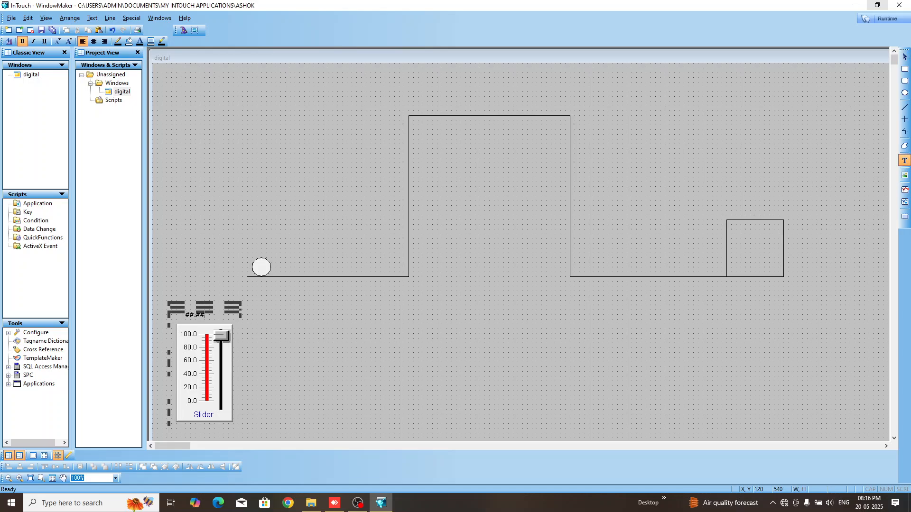
{"action": "left_click", "coordinate": [200, 315]}
{"action": "left_click_drag", "start_coordinate": [204, 319], "coordinate": [229, 328]}
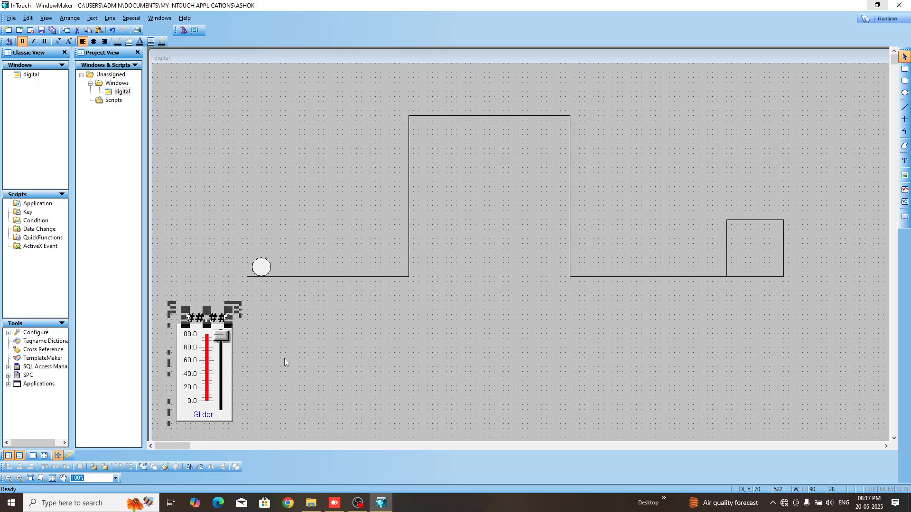
- Assign tagname s1 to the slider, defining the tag with minimum value 0 and a new maximum value
{"action": "double_click", "coordinate": [193, 378]}
{"action": "type", "text": "s1"}
{"action": "key", "text": "Return"}
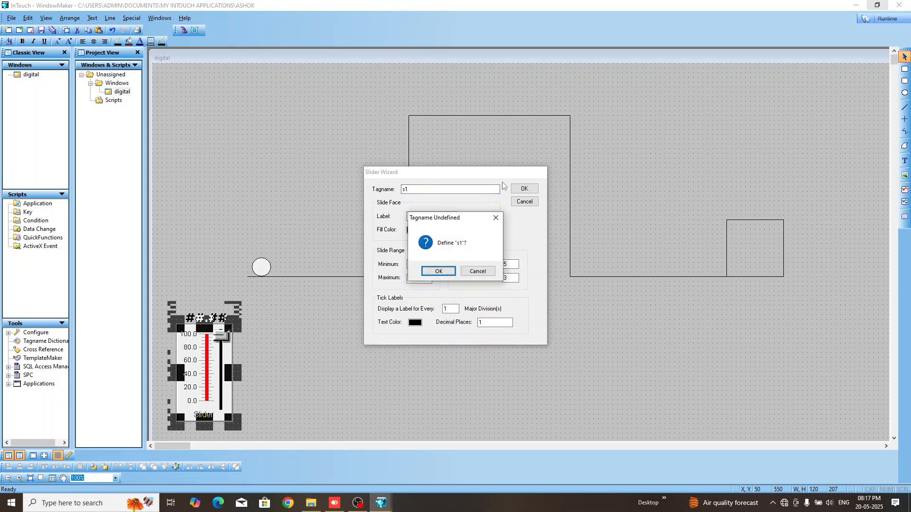
{"action": "key", "text": "Return"}
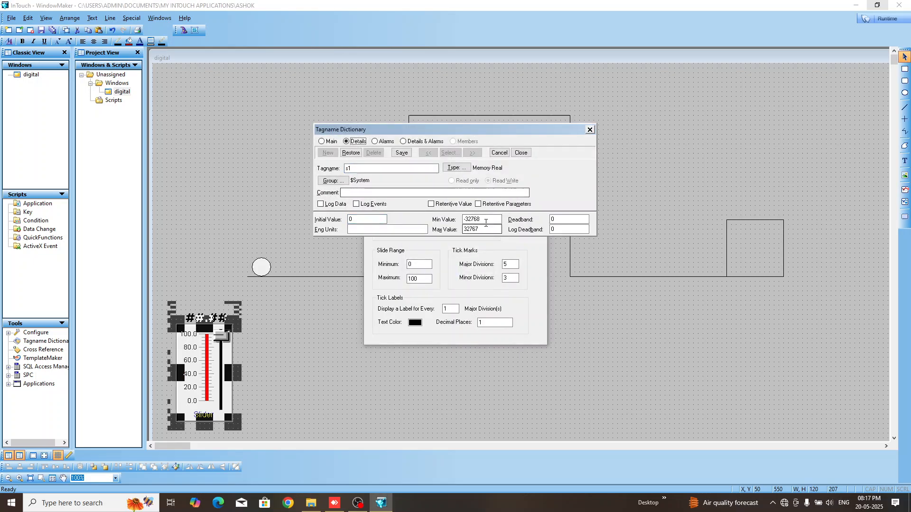
{"action": "double_click", "coordinate": [485, 219]}
{"action": "type", "text": "0"}
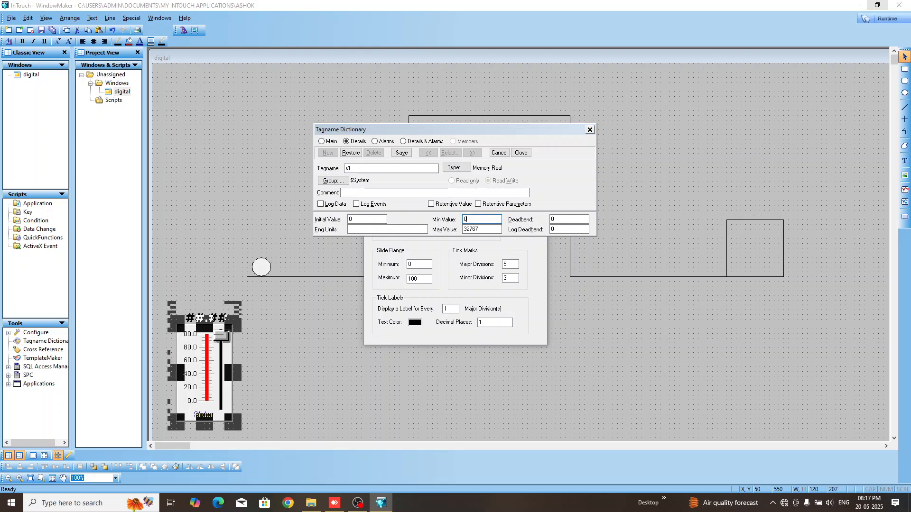
{"action": "key", "text": "Tab"}
{"action": "type", "text": "1"}
{"action": "left_click", "coordinate": [401, 153]}
{"action": "left_click", "coordinate": [525, 152]}
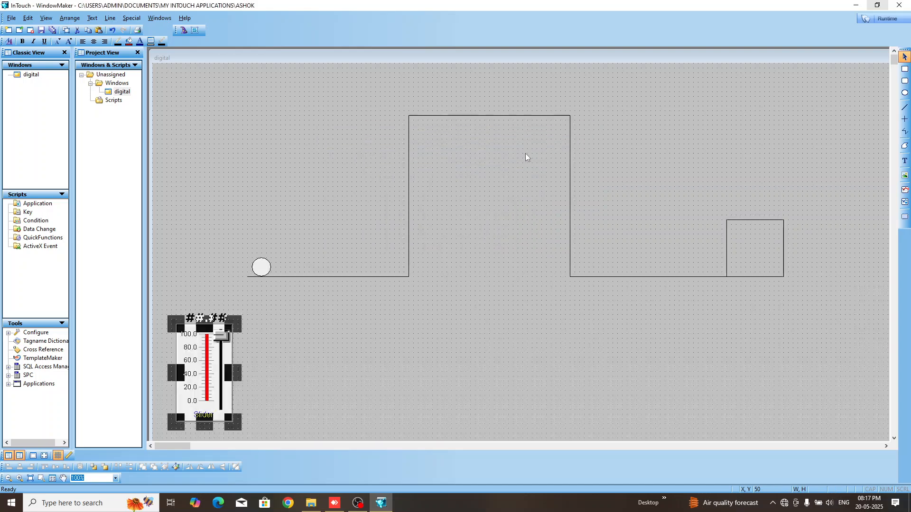
- Set the maximum of the slider's slide range to 150
{"action": "double_click", "coordinate": [207, 361]}
{"action": "key", "text": "Tab"}
{"action": "key", "text": "Tab"}
{"action": "key", "text": "Tab"}
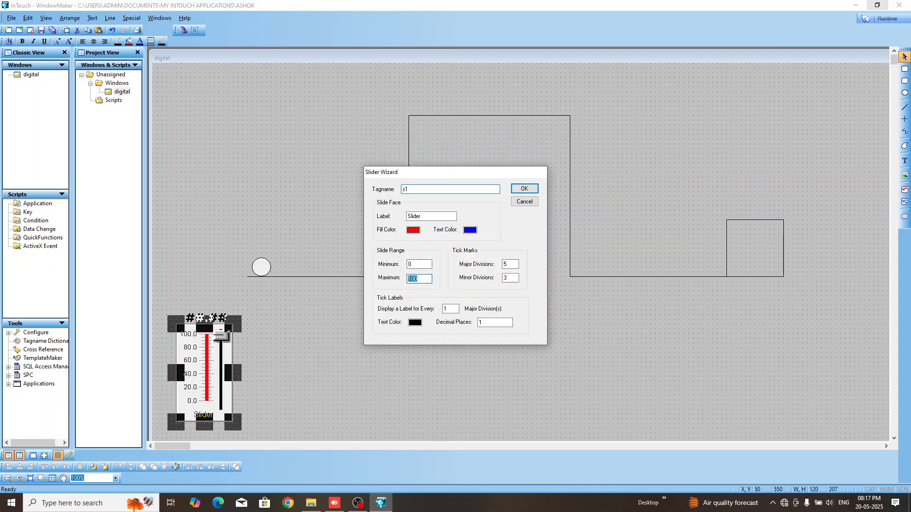
{"action": "type", "text": "1"}
{"action": "key", "text": "Return"}
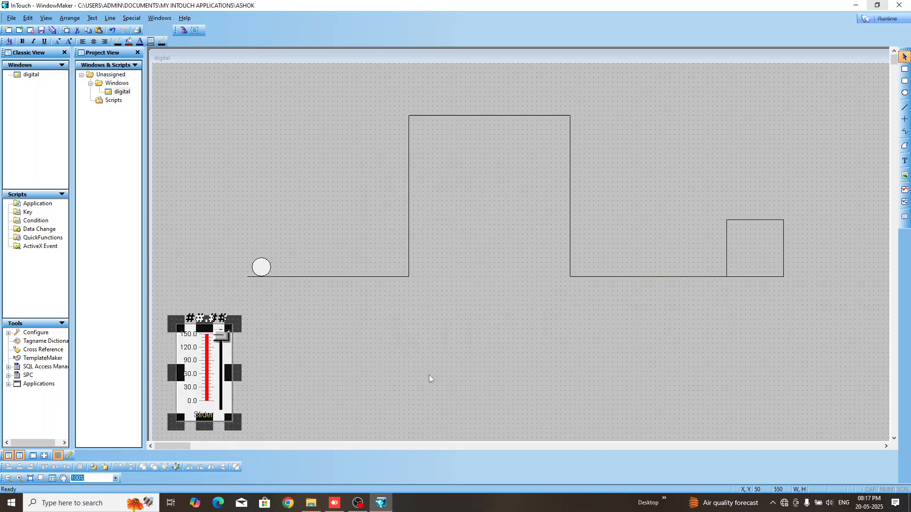
{"action": "left_click", "coordinate": [421, 383]}
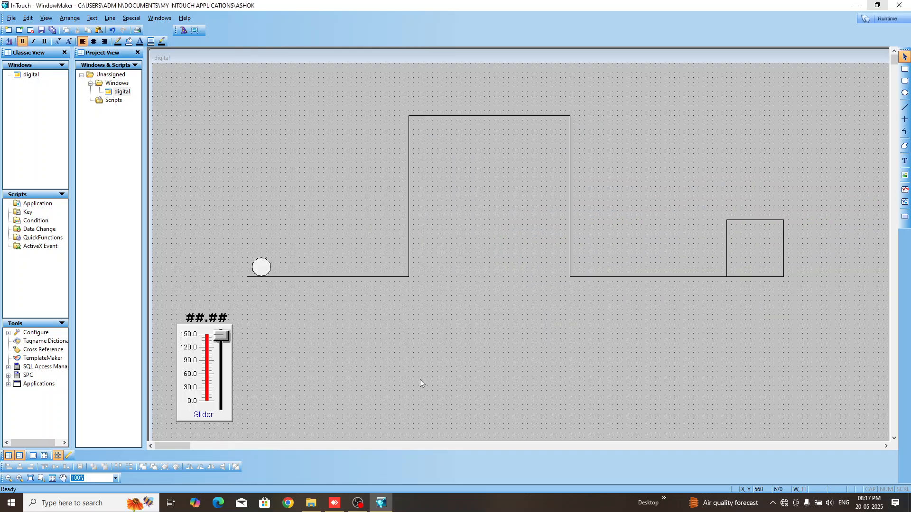
- Enlarge the "##.##" text further so it spans nearly the full width of the slider below it
{"action": "left_click", "coordinate": [211, 320]}
{"action": "left_click_drag", "start_coordinate": [182, 314], "coordinate": [176, 300]}
{"action": "left_click", "coordinate": [303, 342]}
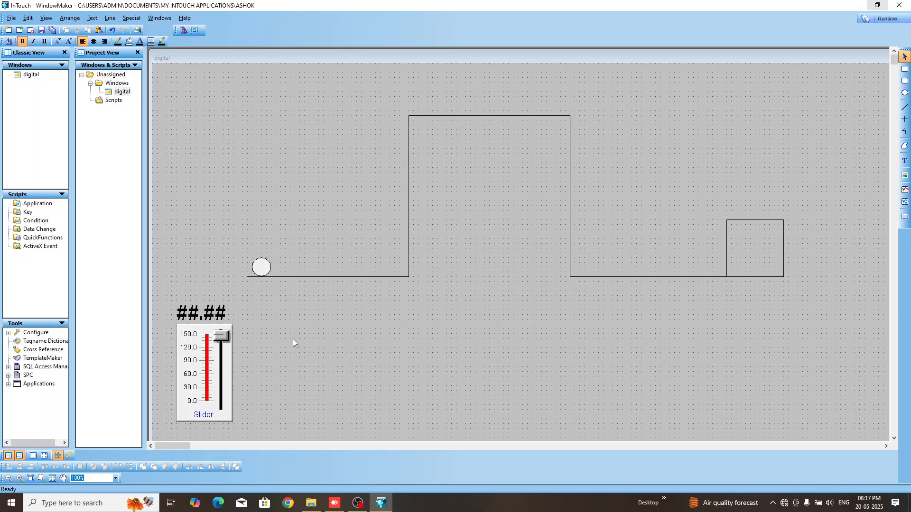
- Link the circle's horizontal location to s1 with value 25 at the right end and a rightward movement of 300
{"action": "left_click", "coordinate": [267, 270]}
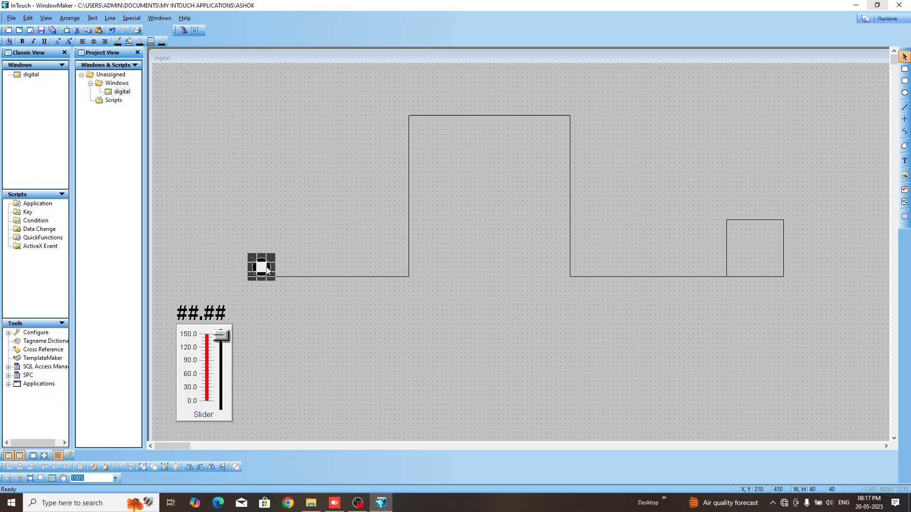
{"action": "left_click", "coordinate": [290, 309]}
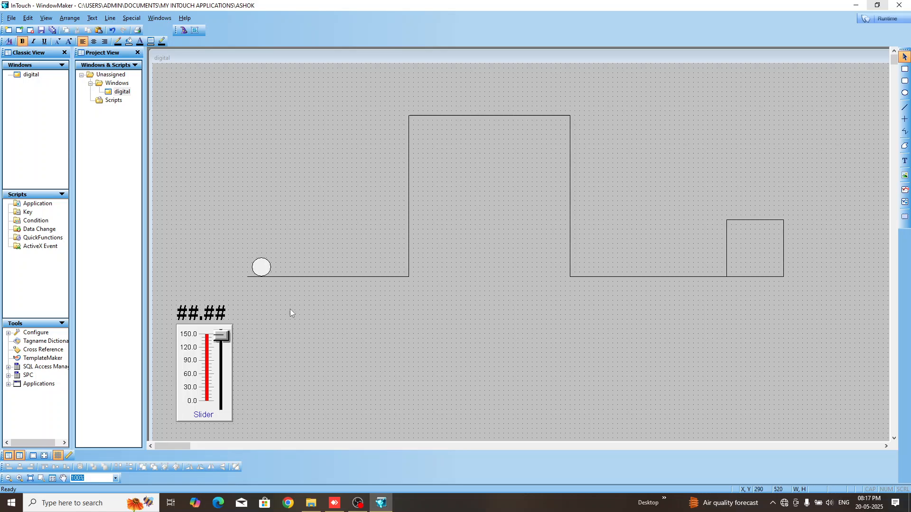
{"action": "double_click", "coordinate": [261, 268]}
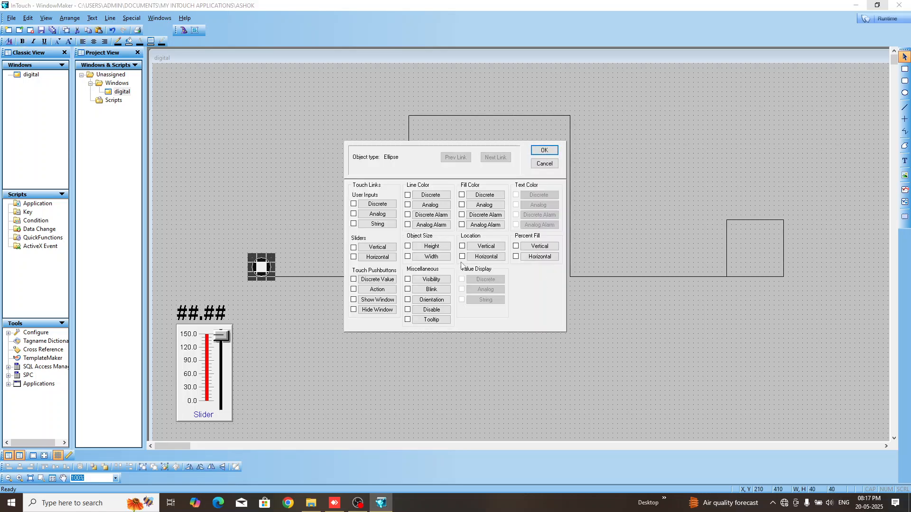
{"action": "left_click", "coordinate": [485, 257]}
{"action": "left_click", "coordinate": [417, 213]}
{"action": "type", "text": "s1"}
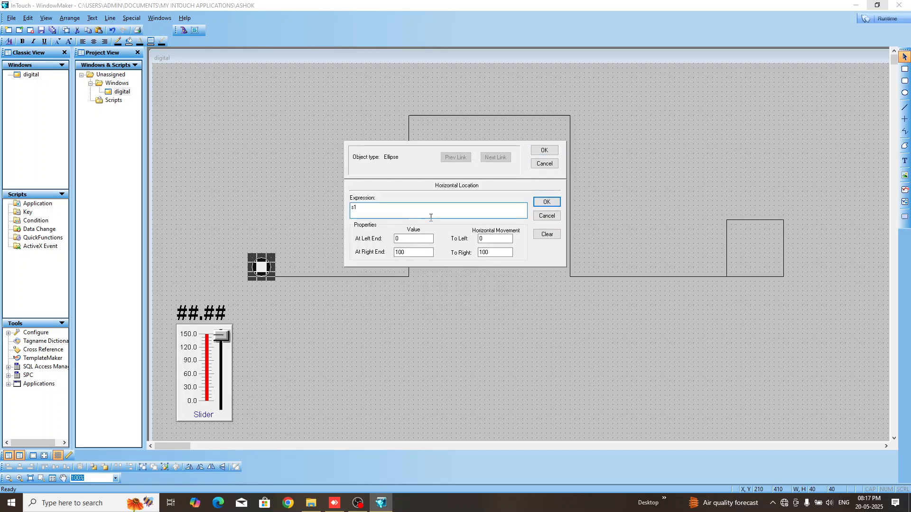
{"action": "double_click", "coordinate": [427, 254]}
{"action": "type", "text": "2"}
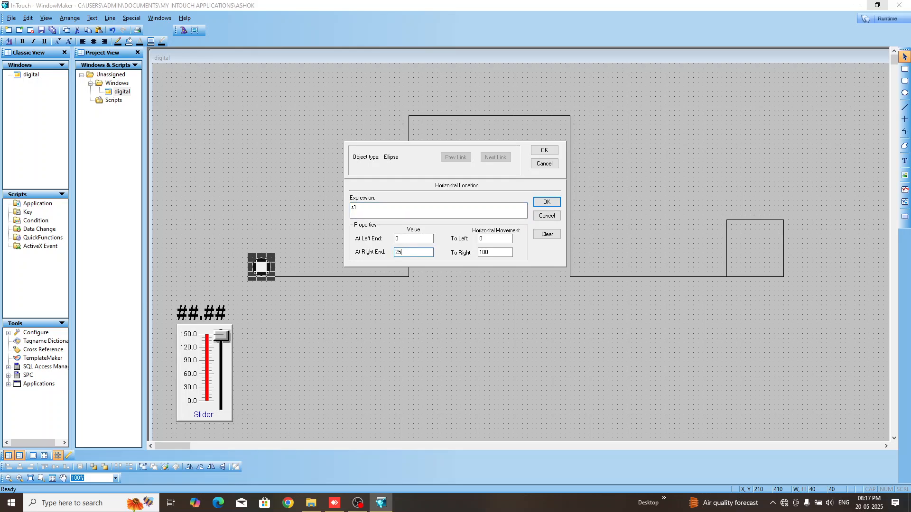
{"action": "type", "text": "5"}
{"action": "double_click", "coordinate": [507, 253]}
{"action": "type", "text": "30"}
{"action": "key", "text": "Return"}
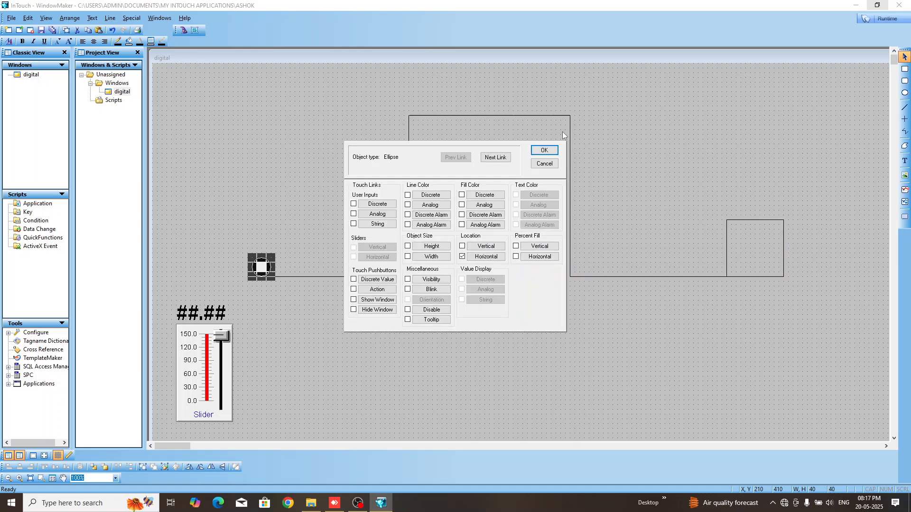
- Link the circle's vertical location to s1 with value 50 at top, 25 at bottom, up movement 340 and down movement 0
{"action": "left_click", "coordinate": [485, 246]}
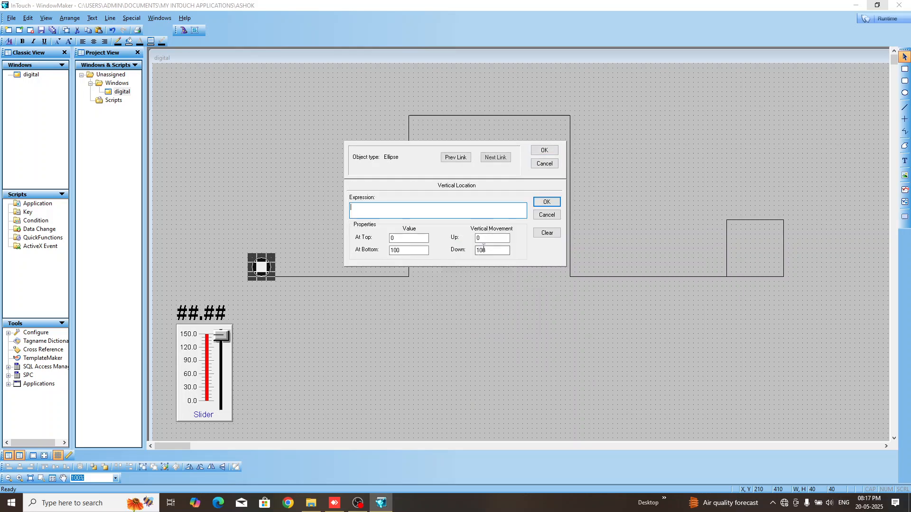
{"action": "double_click", "coordinate": [412, 250]}
{"action": "type", "text": "25"}
{"action": "key", "text": "shift+Tab"}
{"action": "type", "text": "5"}
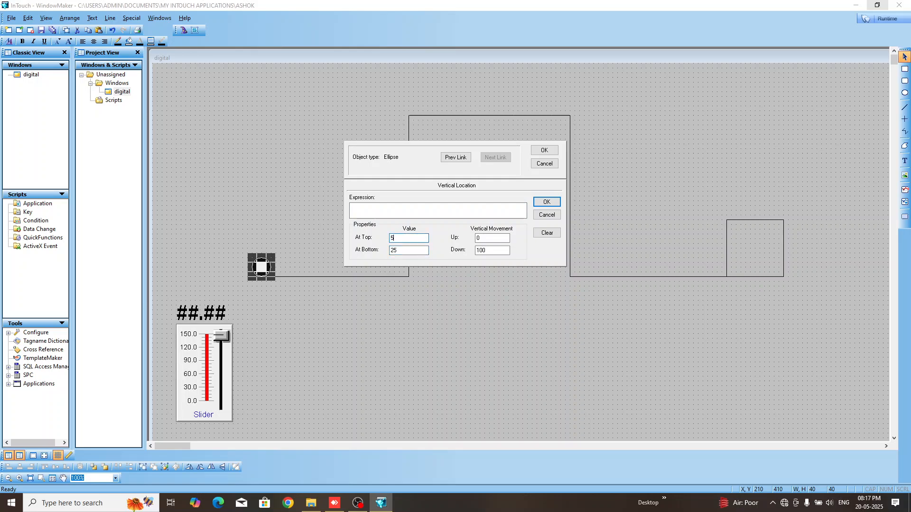
{"action": "left_click", "coordinate": [379, 209]}
{"action": "type", "text": "s1"}
{"action": "key", "text": "Tab"}
{"action": "key", "text": "Tab"}
{"action": "type", "text": "0"}
{"action": "key", "text": "shift+Tab"}
{"action": "type", "text": "340"}
{"action": "left_click", "coordinate": [546, 202]}
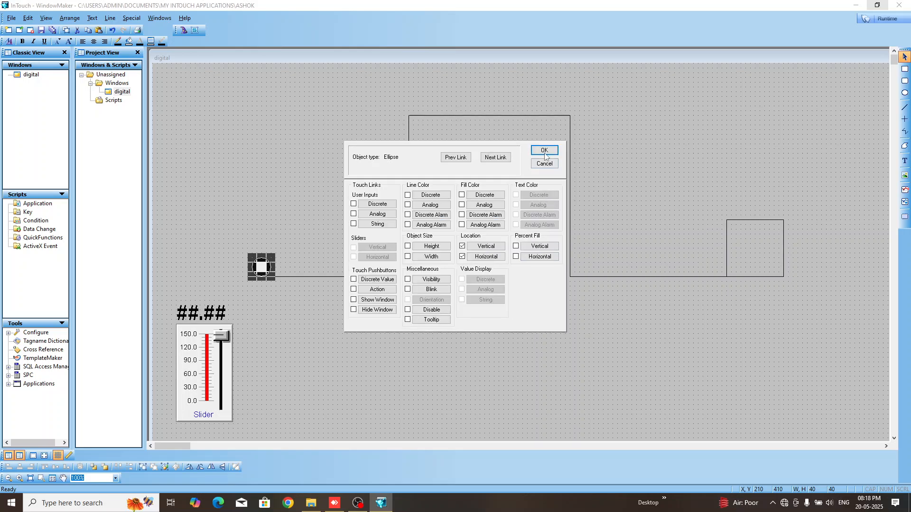
{"action": "left_click", "coordinate": [545, 151]}
- Paste a copy of the circle beside the path's upper-left corner and position it at X 500, Y 70
{"action": "key", "text": "ctrl+v"}
{"action": "left_click_drag", "start_coordinate": [395, 106], "coordinate": [394, 105]}
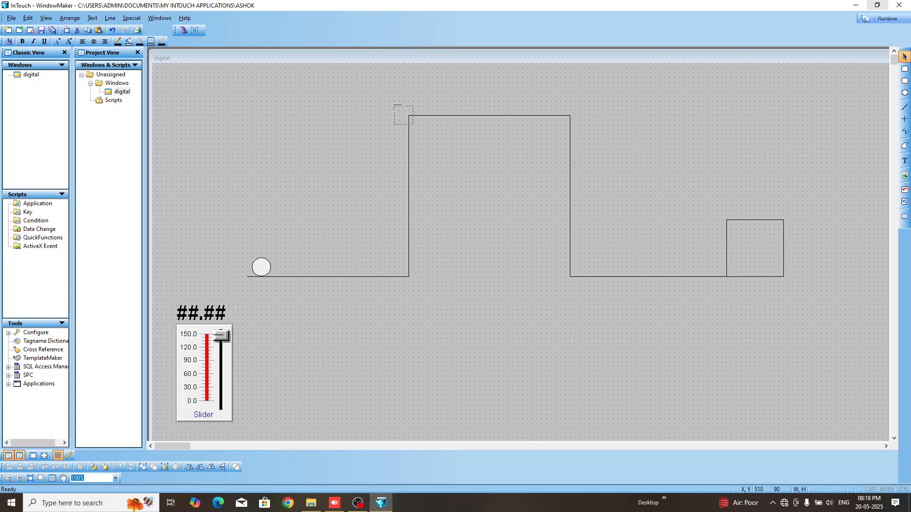
{"action": "left_click", "coordinate": [394, 105]}
{"action": "key", "text": "Left"}
{"action": "key", "text": "Up"}
{"action": "key", "text": "Up"}
{"action": "key", "text": "Right"}
{"action": "key", "text": "Left"}
{"action": "left_click", "coordinate": [441, 150]}
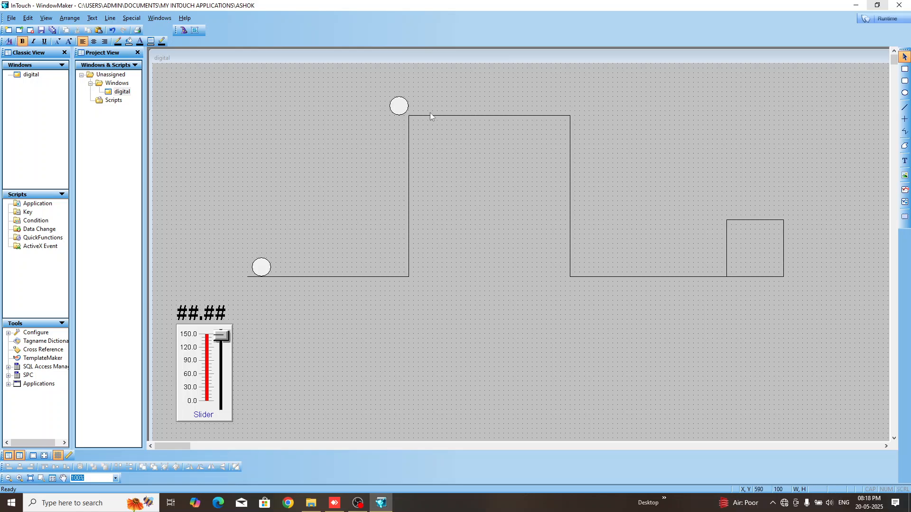
- Set the upper circle's horizontal location link to value 50 at left end, 75 at right end and rightward movement 380
{"action": "left_click", "coordinate": [406, 108]}
{"action": "double_click", "coordinate": [405, 108]}
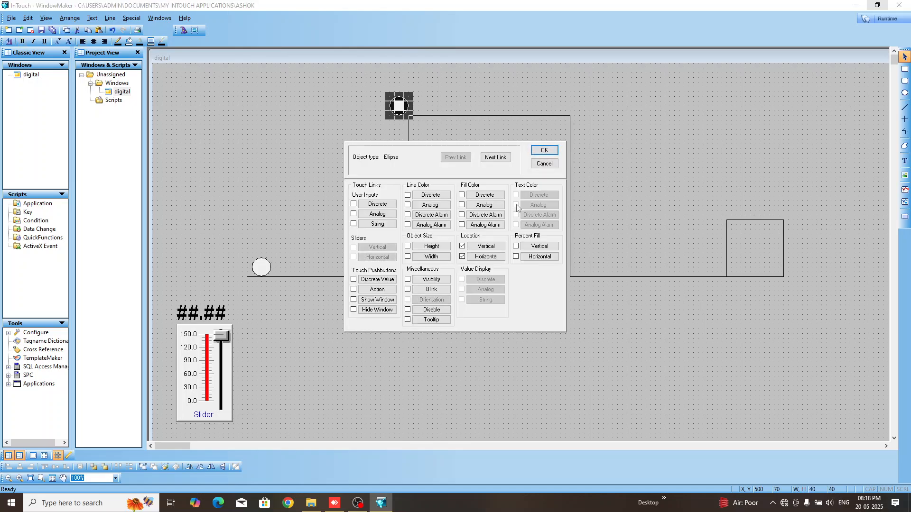
{"action": "left_click", "coordinate": [462, 255]}
{"action": "left_click", "coordinate": [485, 257]}
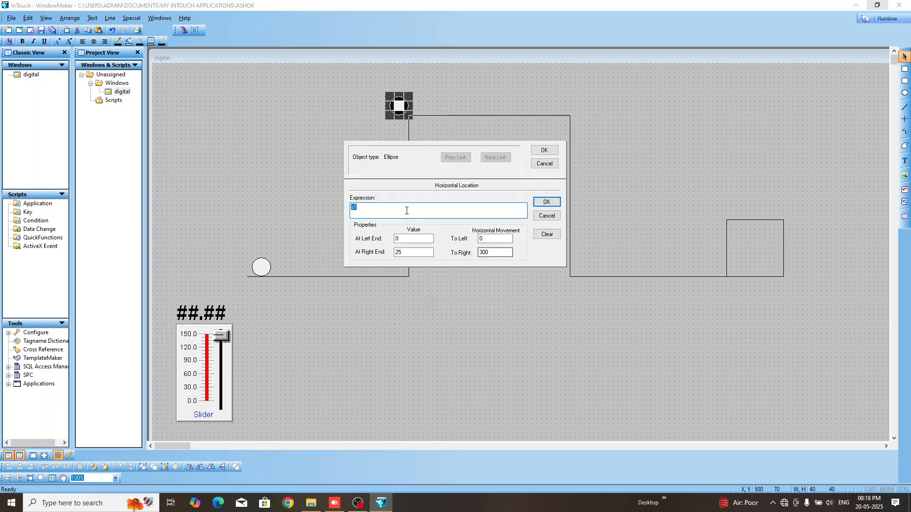
{"action": "double_click", "coordinate": [412, 239]}
{"action": "type", "text": "50"}
{"action": "key", "text": "Tab"}
{"action": "type", "text": "75"}
{"action": "key", "text": "Tab"}
{"action": "key", "text": "Tab"}
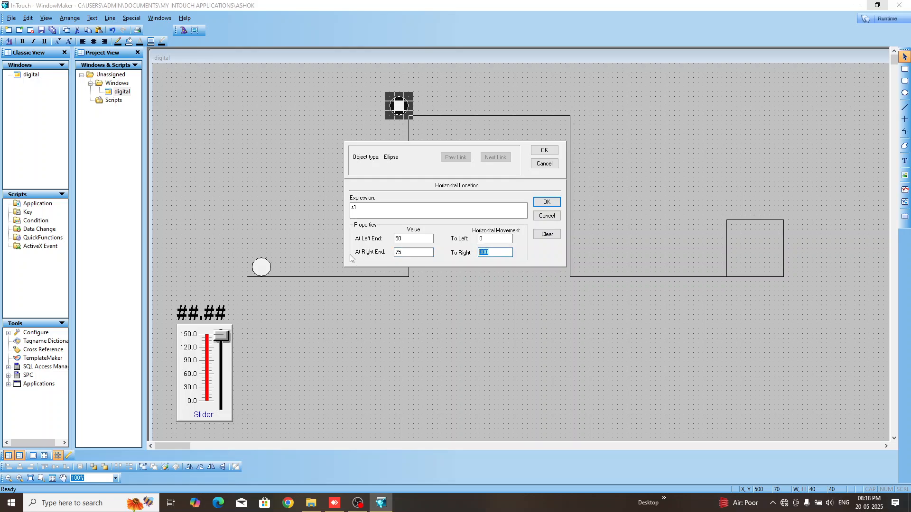
{"action": "type", "text": "380"}
{"action": "left_click", "coordinate": [546, 201]}
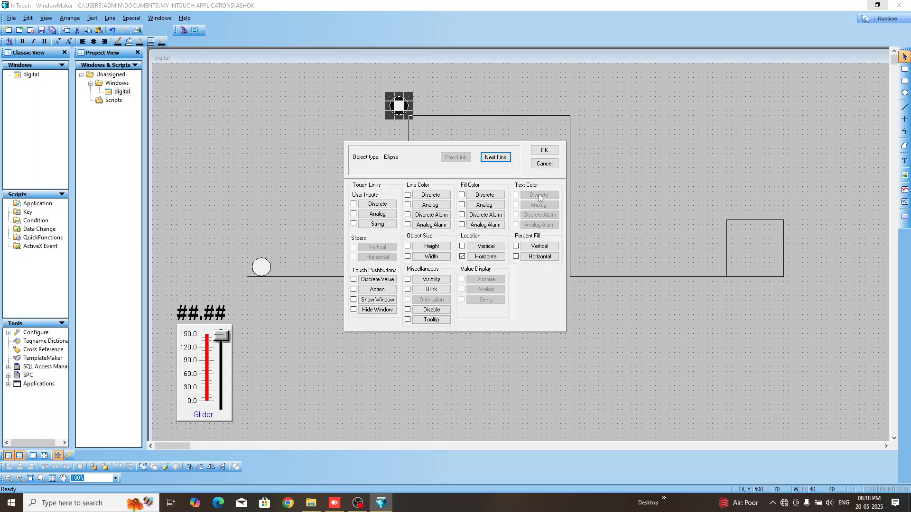
- Set the upper circle's vertical location link to value 75 at top, 100 at bottom, up movement 0 and a new down movement
{"action": "left_click", "coordinate": [483, 247]}
{"action": "left_click", "coordinate": [484, 247]}
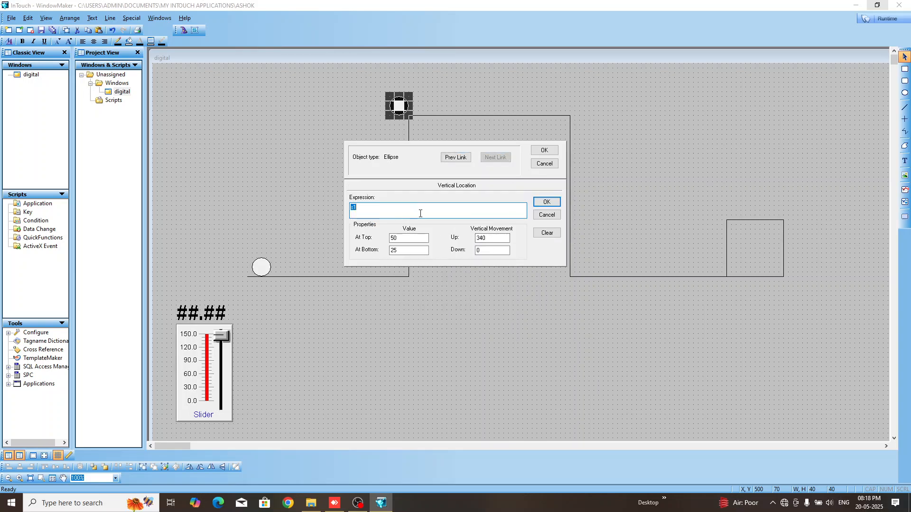
{"action": "key", "text": "Tab"}
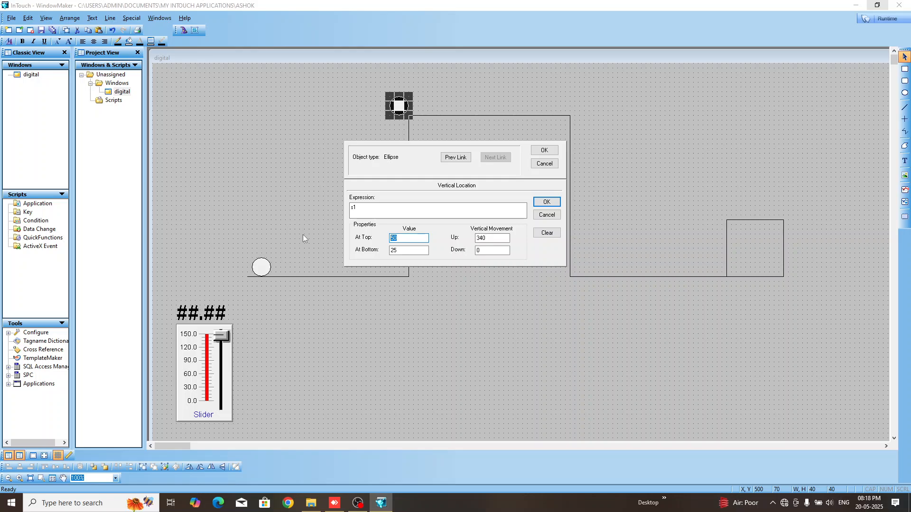
{"action": "type", "text": "75"}
{"action": "key", "text": "Tab"}
{"action": "type", "text": "1"}
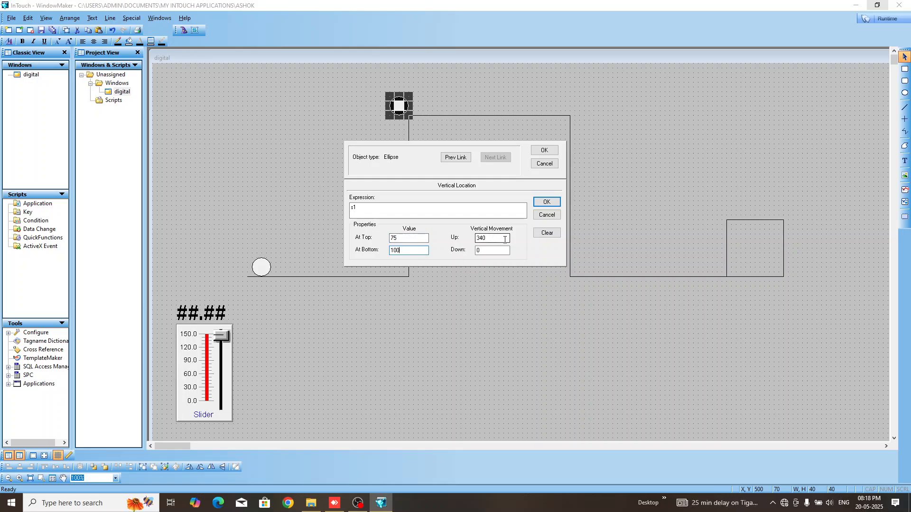
{"action": "type", "text": "00"}
{"action": "double_click", "coordinate": [505, 237]}
{"action": "type", "text": "0"}
{"action": "key", "text": "Tab"}
{"action": "type", "text": "3"}
{"action": "key", "text": "Return"}
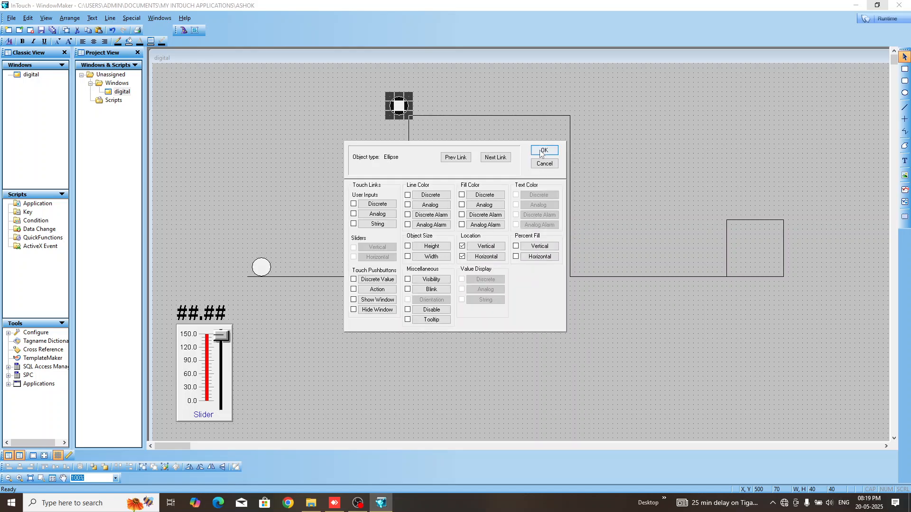
{"action": "left_click", "coordinate": [541, 150]}
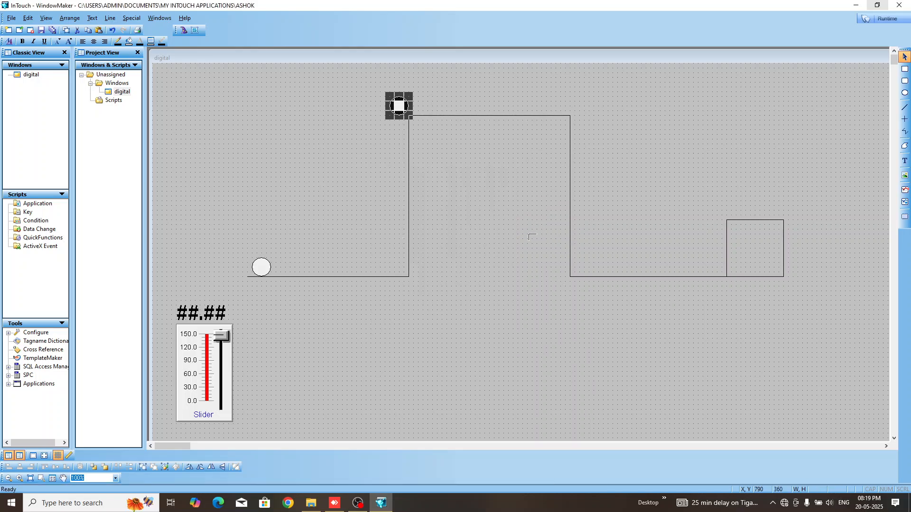
- Place another copy of the circle at the lower end of the path's right vertical line, at X 880, Y 410
{"action": "left_click", "coordinate": [572, 254]}
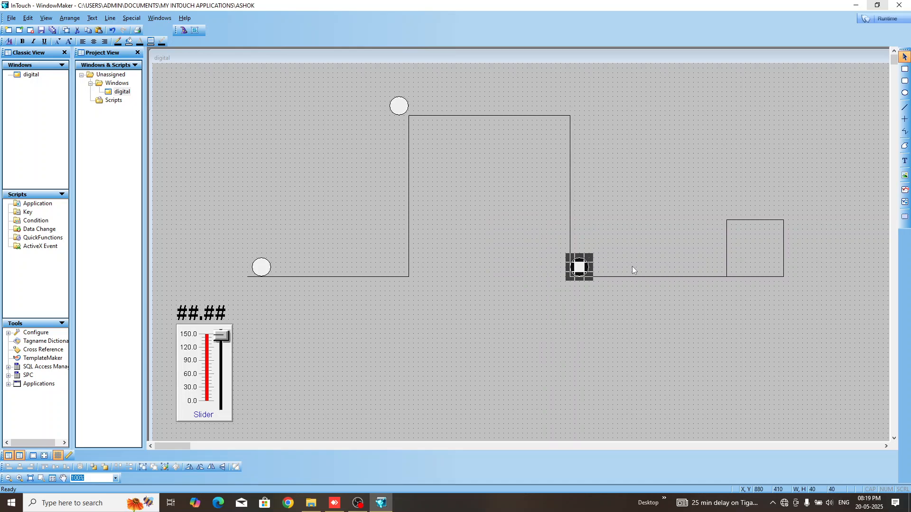
{"action": "left_click", "coordinate": [643, 303]}
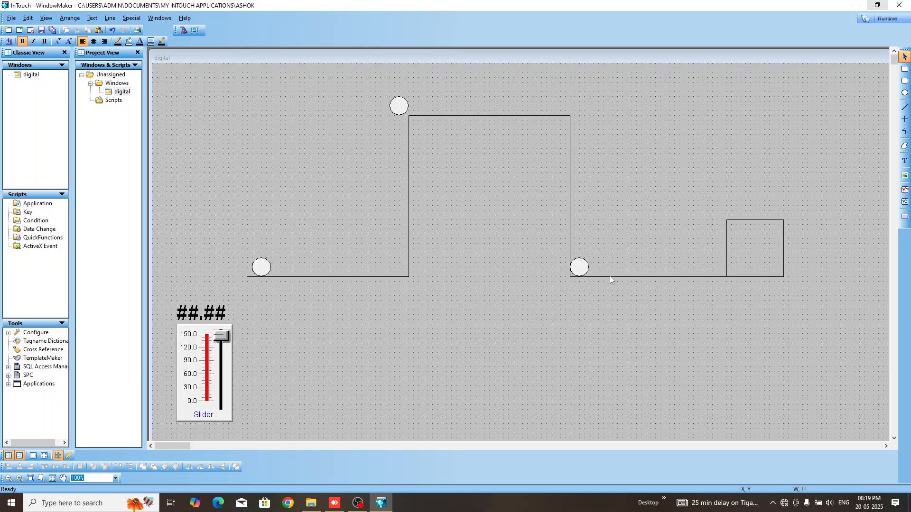
{"action": "double_click", "coordinate": [582, 271]}
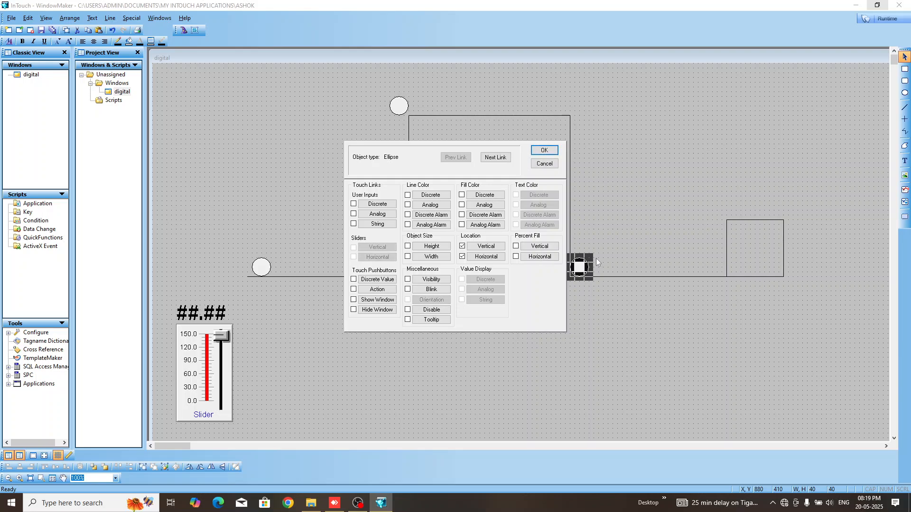
{"action": "left_click", "coordinate": [544, 164]}
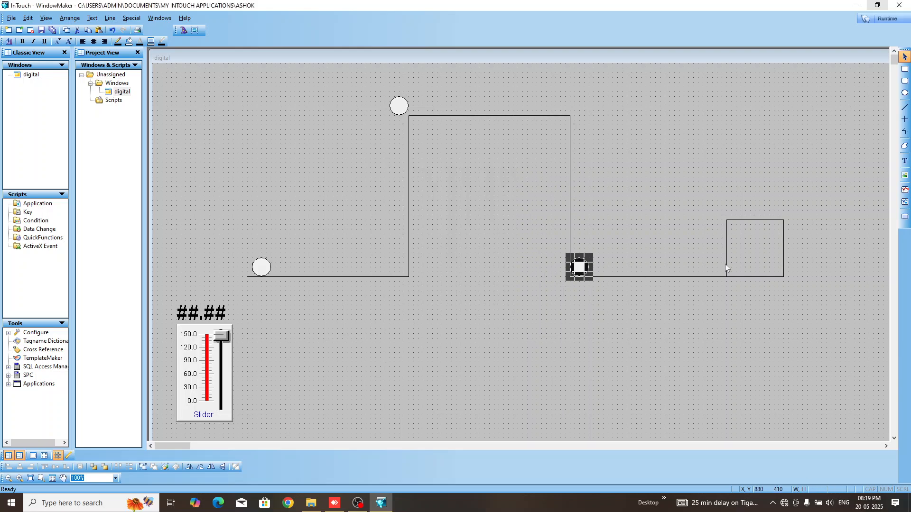
{"action": "left_click", "coordinate": [737, 317]}
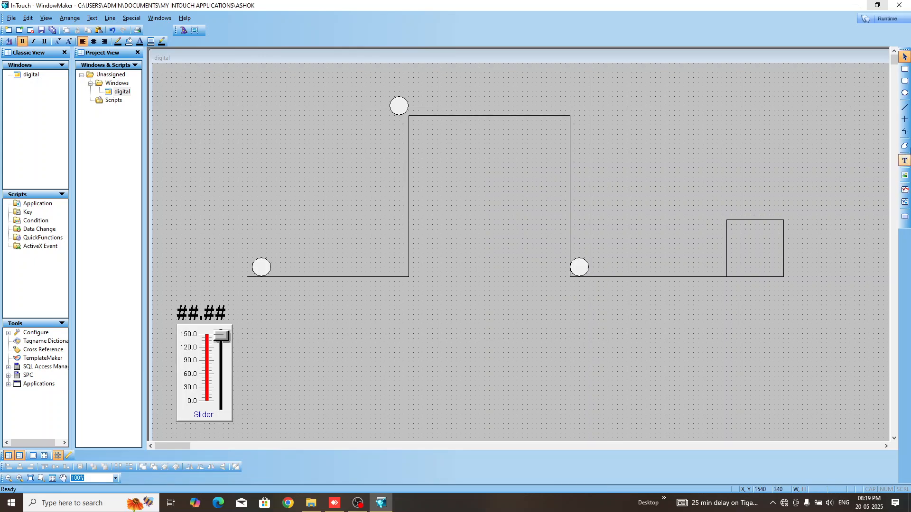
- Measure the horizontal distance from the lower-right circle to the box's far edge with a temporary line, and delete the line
{"action": "left_click", "coordinate": [905, 119]}
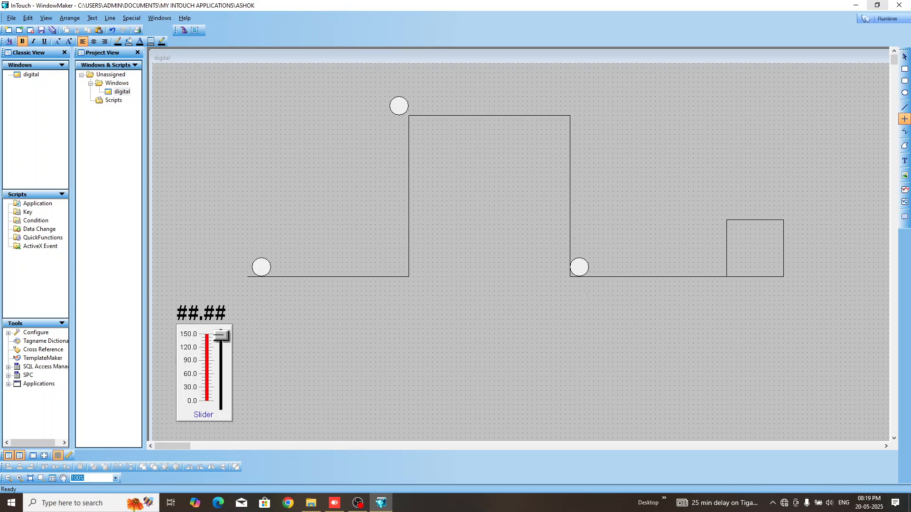
{"action": "left_click_drag", "start_coordinate": [584, 267], "coordinate": [784, 267]}
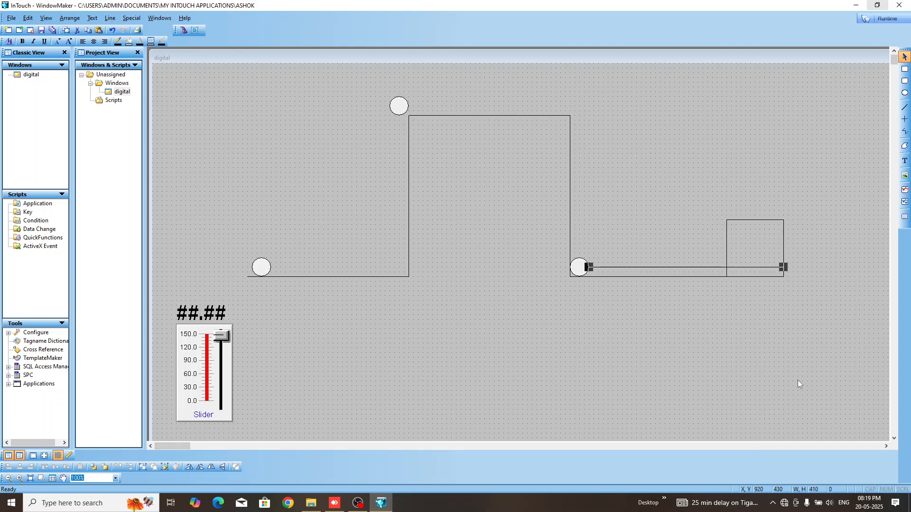
{"action": "key", "text": "Delete"}
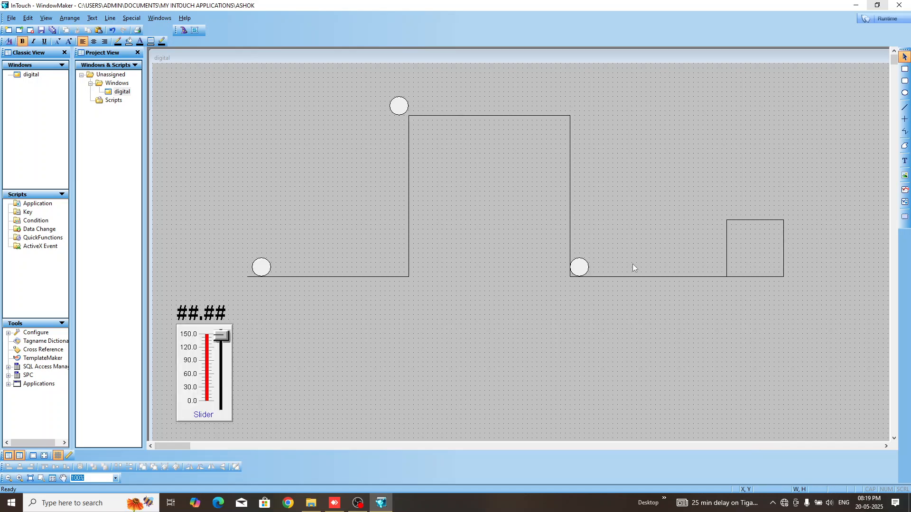
- Set the lower-right circle's horizontal location link to 100 at left end, 150 at right end and rightward movement 410, without a vertical location link
{"action": "double_click", "coordinate": [581, 269]}
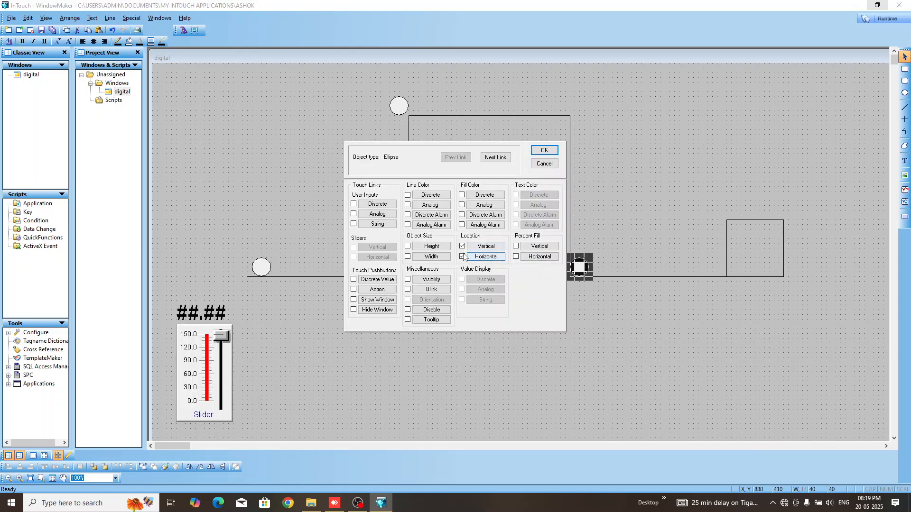
{"action": "left_click", "coordinate": [485, 256]}
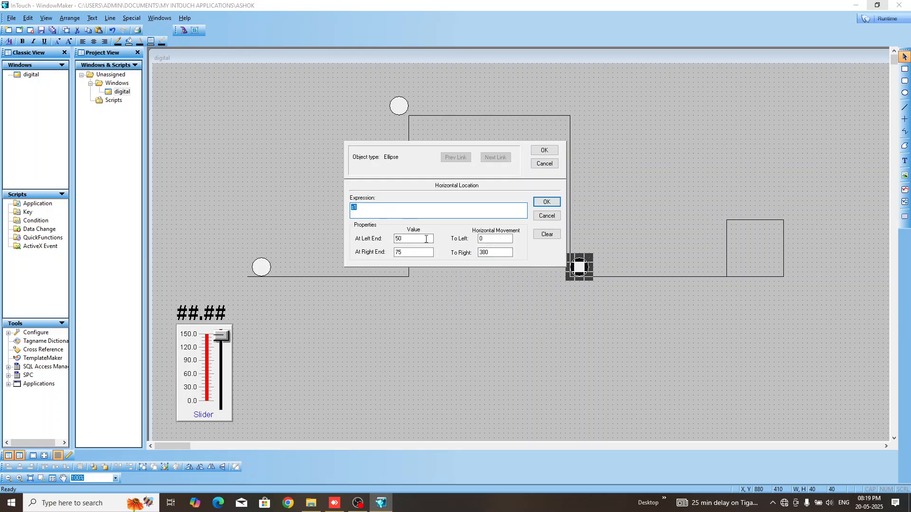
{"action": "double_click", "coordinate": [425, 239]}
{"action": "type", "text": "100"}
{"action": "key", "text": "Tab"}
{"action": "type", "text": "15"}
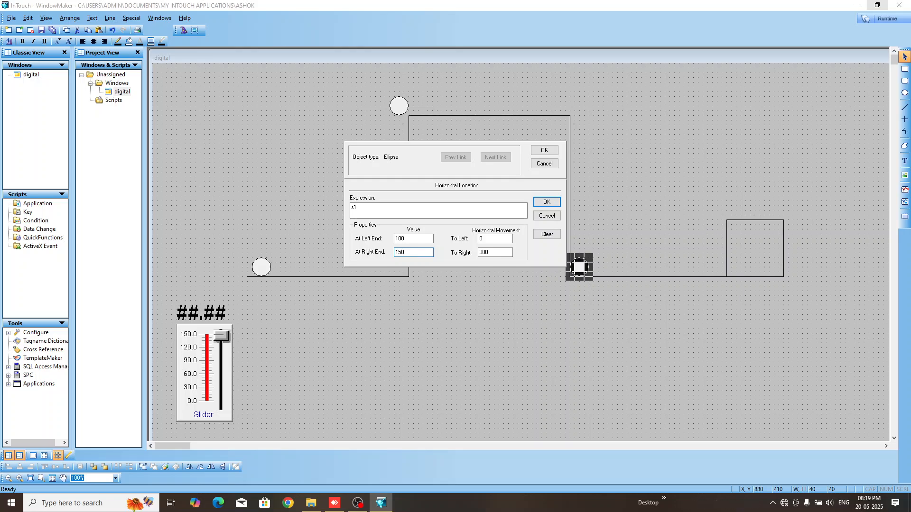
{"action": "double_click", "coordinate": [496, 252]}
{"action": "type", "text": "410"}
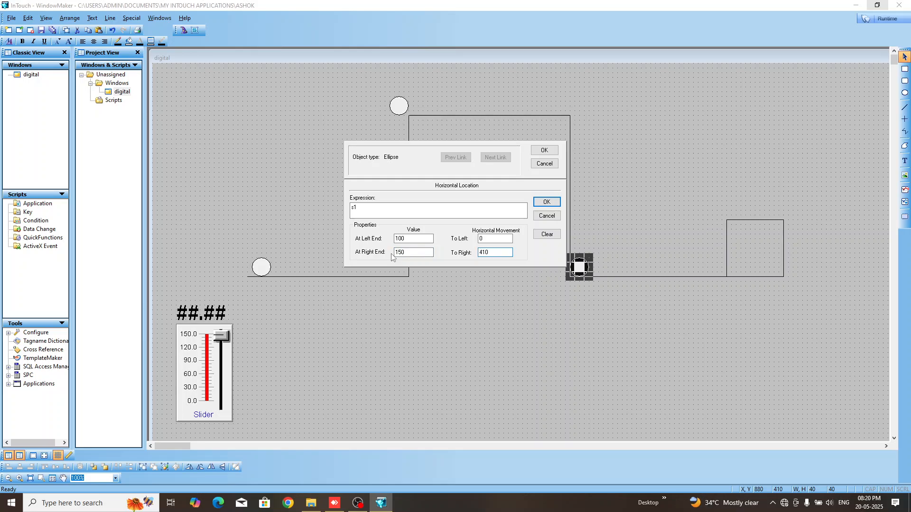
{"action": "left_click", "coordinate": [555, 153]}
- Try the slider at runtime to check the circles' starting positions, and return to development
{"action": "left_click", "coordinate": [881, 18]}
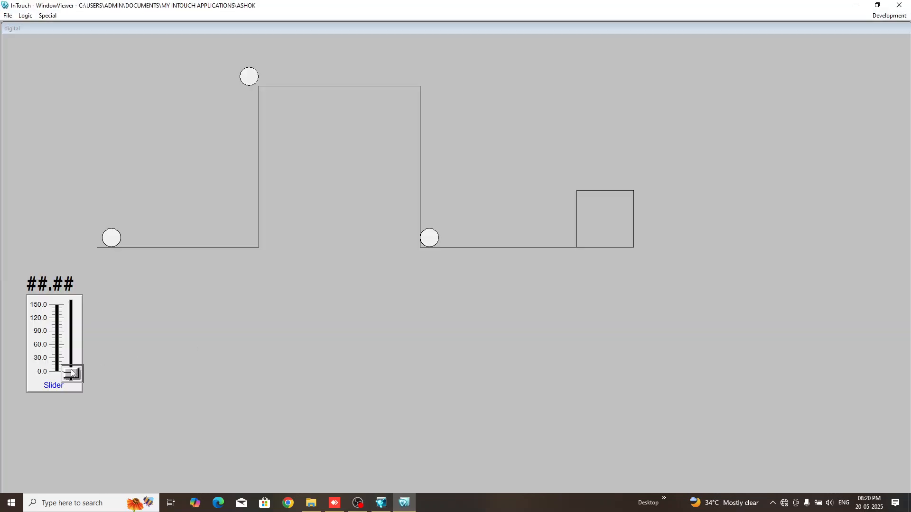
{"action": "mouse_move", "coordinate": [71, 372]}
{"action": "left_mouse_down"}
{"action": "mouse_move", "coordinate": [59, 348]}
{"action": "mouse_move", "coordinate": [59, 375]}
{"action": "left_mouse_up"}
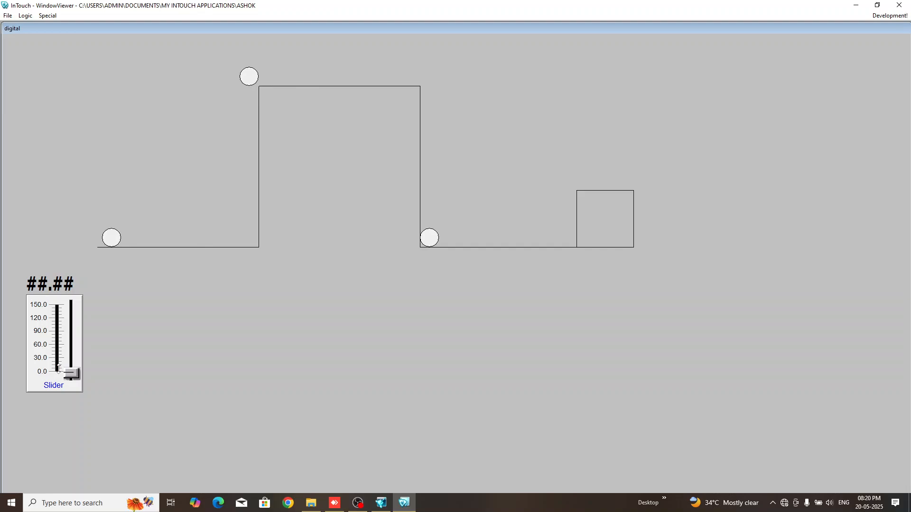
{"action": "left_click", "coordinate": [902, 16]}
- Nudge the lower-left circle left to X 200 at the path's start and test the window at runtime with the slider raised to 150
{"action": "left_click", "coordinate": [264, 269]}
{"action": "key", "text": "Left"}
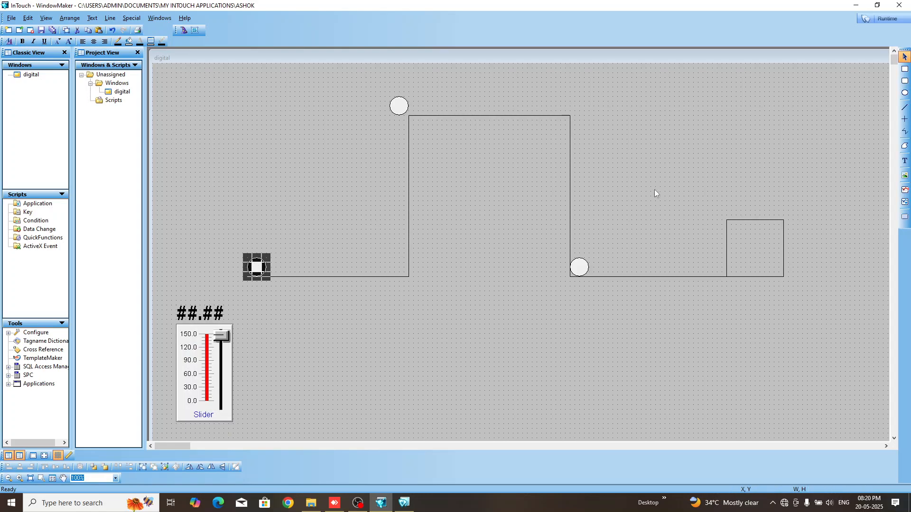
{"action": "left_click", "coordinate": [880, 19]}
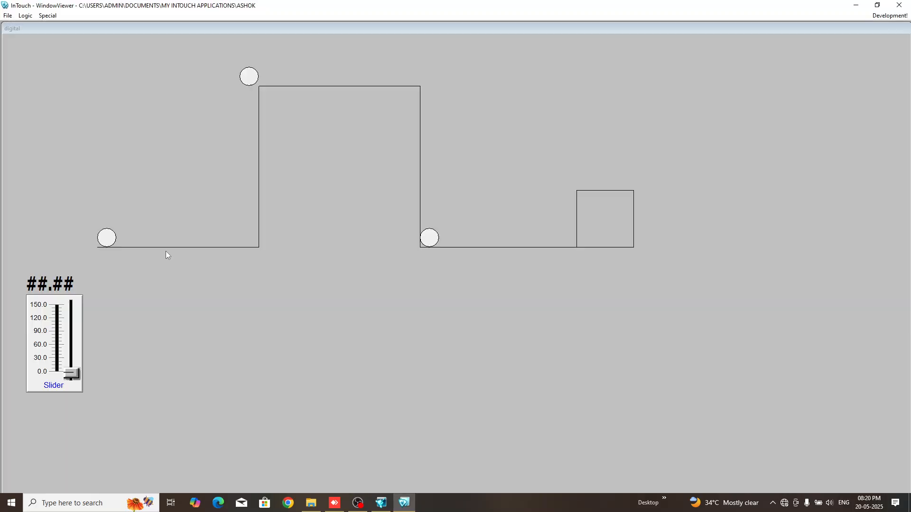
{"action": "left_click_drag", "start_coordinate": [71, 374], "coordinate": [75, 300]}
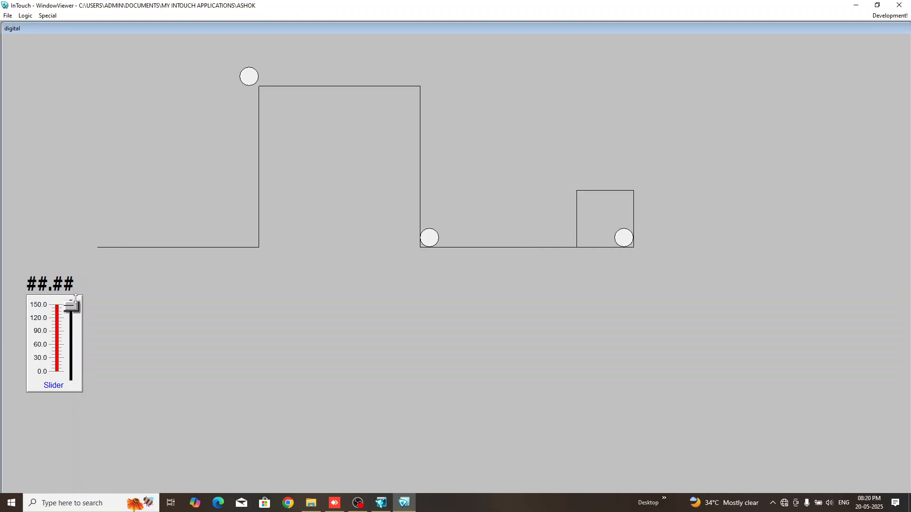
{"action": "left_click", "coordinate": [890, 15]}
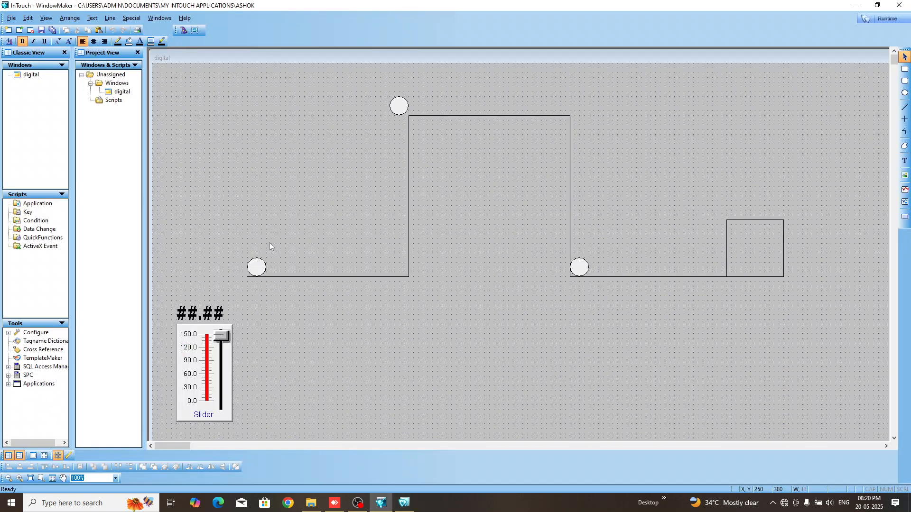
- Give the lower-left circle a visibility link with the expression s1<=50 and visible state On
{"action": "double_click", "coordinate": [258, 268]}
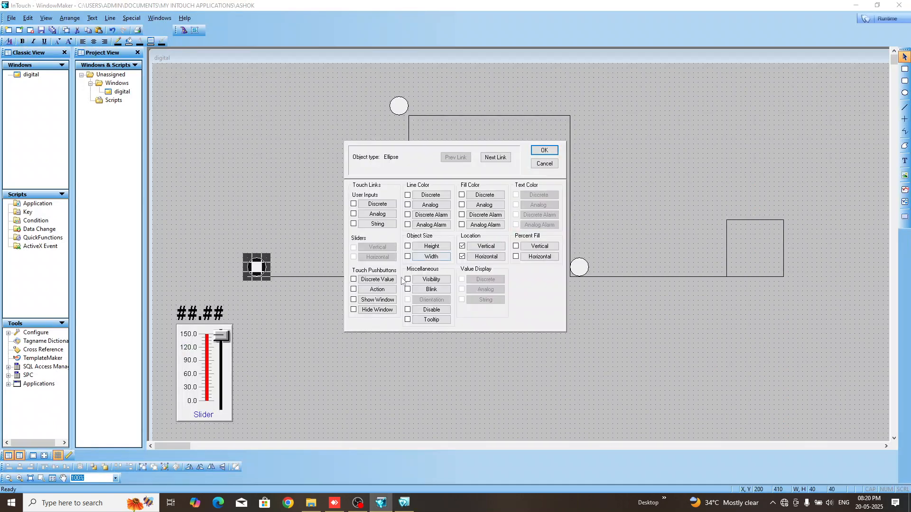
{"action": "left_click", "coordinate": [431, 279]}
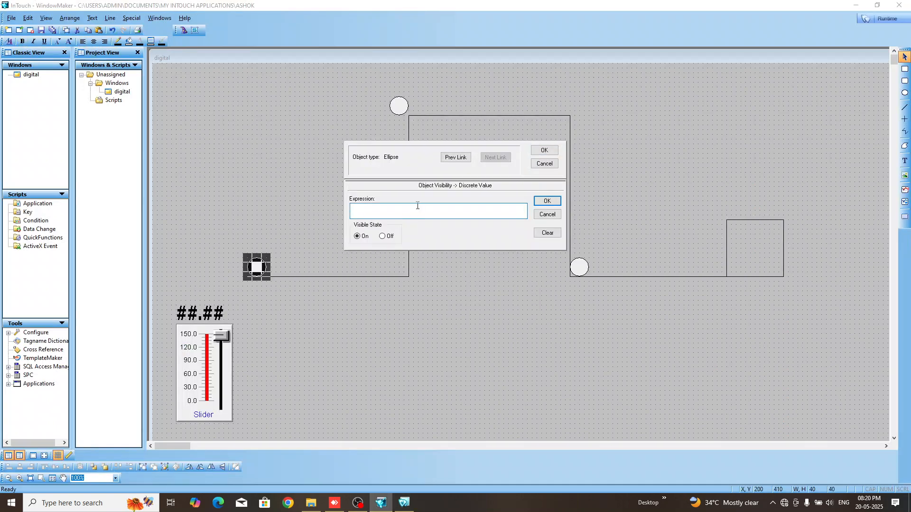
{"action": "type", "text": "s1<=50"}
{"action": "left_click", "coordinate": [547, 201]}
{"action": "left_click", "coordinate": [544, 149]}
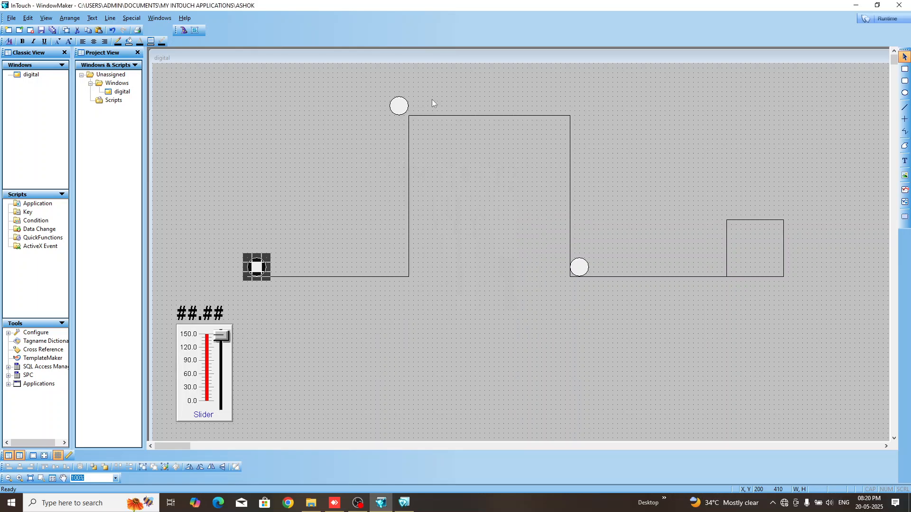
- Give the upper circle a visibility link with the expression s1>=50 AND s1<=100 and visible state On
{"action": "double_click", "coordinate": [403, 107]}
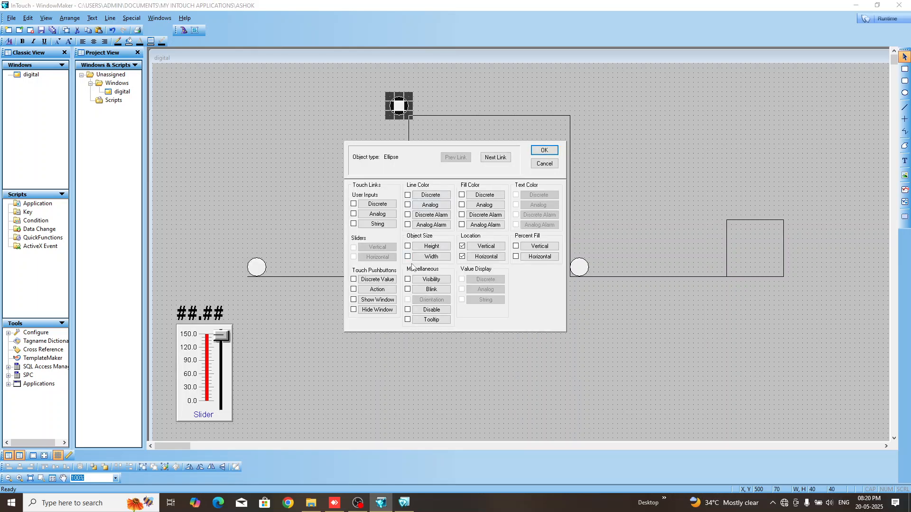
{"action": "left_click", "coordinate": [407, 280]}
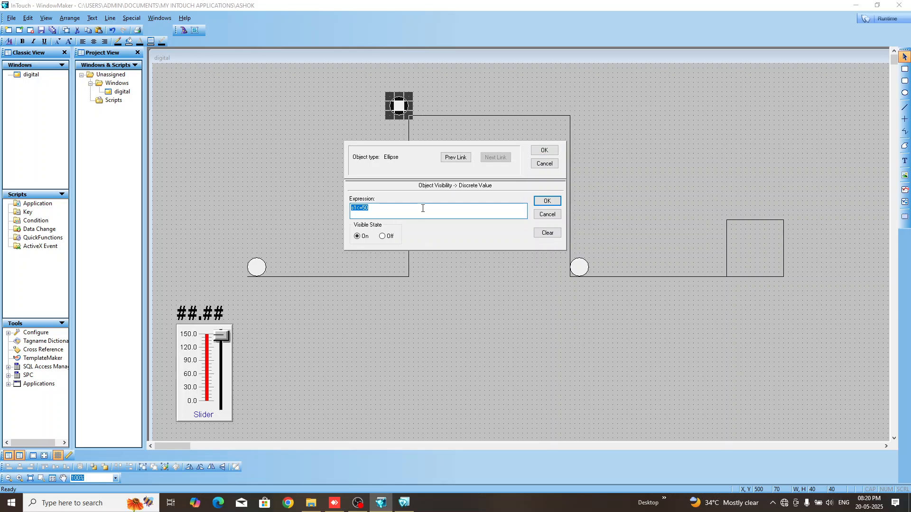
{"action": "key", "text": "Home"}
{"action": "key", "text": "BackSpace"}
{"action": "type", "text": ">"}
{"action": "key", "text": "End"}
{"action": "type", "text": "and s1<=100"}
{"action": "left_click", "coordinate": [549, 202]}
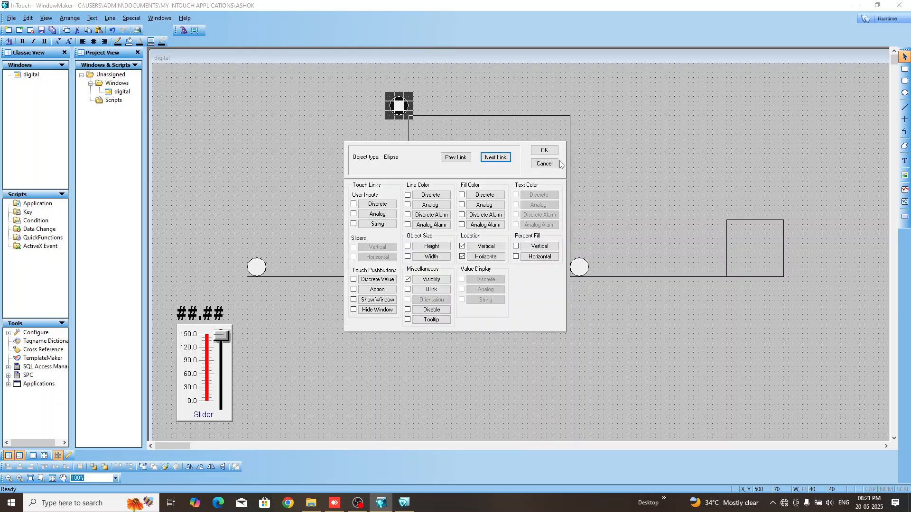
{"action": "left_click", "coordinate": [554, 151]}
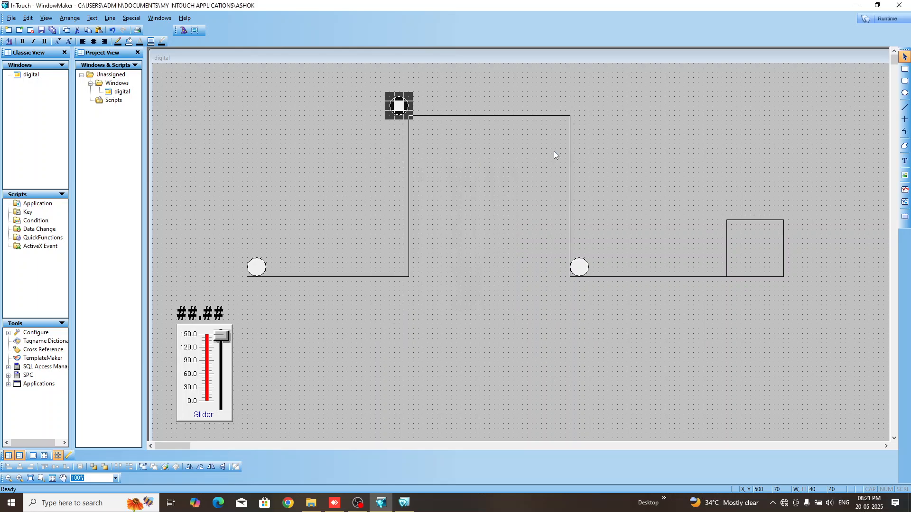
- Give the lower-right circle a visibility link with the expression s1>=100 and visible state On
{"action": "left_click", "coordinate": [586, 268]}
{"action": "double_click", "coordinate": [586, 269]}
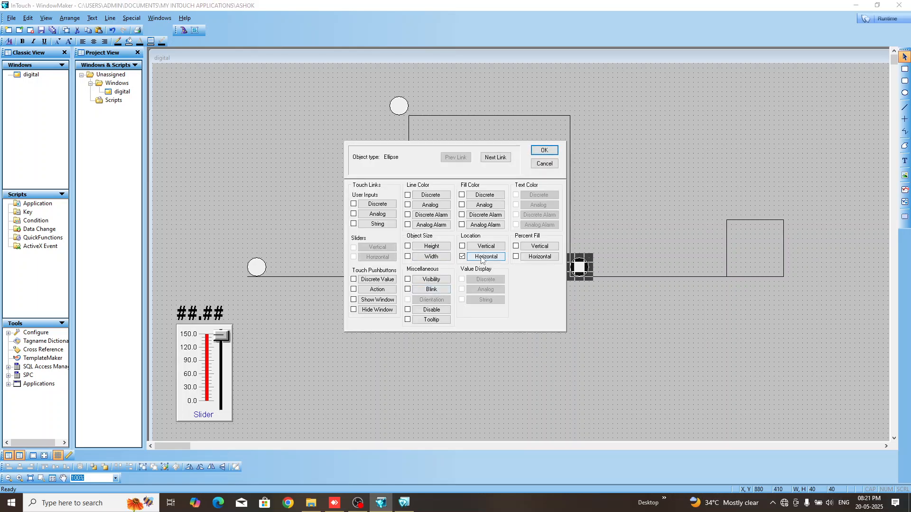
{"action": "left_click", "coordinate": [430, 280]}
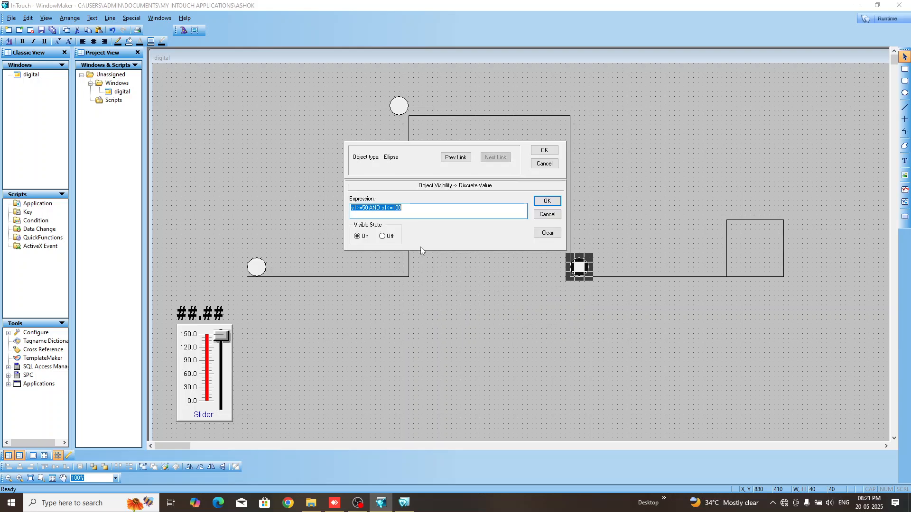
{"action": "left_click", "coordinate": [449, 212]}
{"action": "key", "text": "BackSpace"}
{"action": "key", "text": "BackSpace"}
{"action": "key", "text": "BackSpace"}
{"action": "key", "text": "BackSpace"}
{"action": "key", "text": "BackSpace"}
{"action": "key", "text": "BackSpace"}
{"action": "key", "text": "BackSpace"}
{"action": "key", "text": "BackSpace"}
{"action": "key", "text": "BackSpace"}
{"action": "key", "text": "BackSpace"}
{"action": "key", "text": "BackSpace"}
{"action": "key", "text": "BackSpace"}
{"action": "key", "text": "BackSpace"}
{"action": "key", "text": "BackSpace"}
{"action": "key", "text": "BackSpace"}
{"action": "key", "text": "BackSpace"}
{"action": "key", "text": "BackSpace"}
{"action": "key", "text": "BackSpace"}
{"action": "type", "text": "s1"}
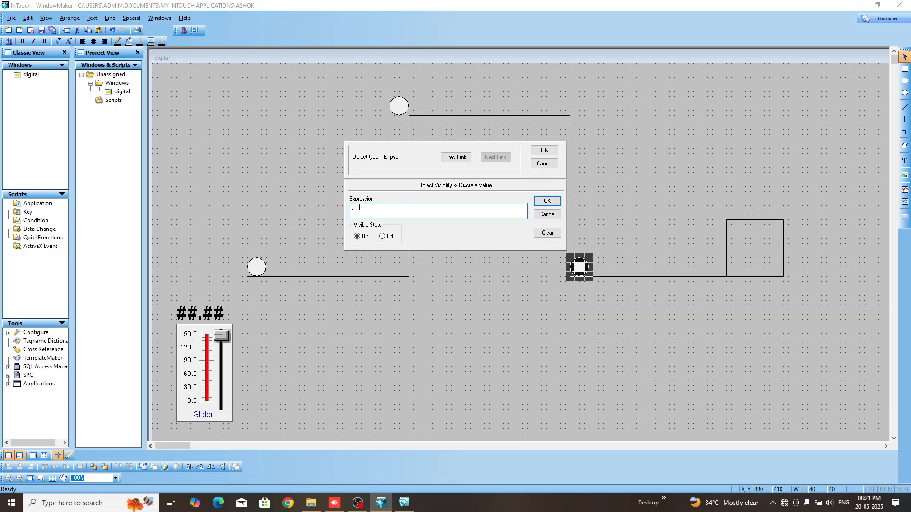
{"action": "type", "text": ">=100"}
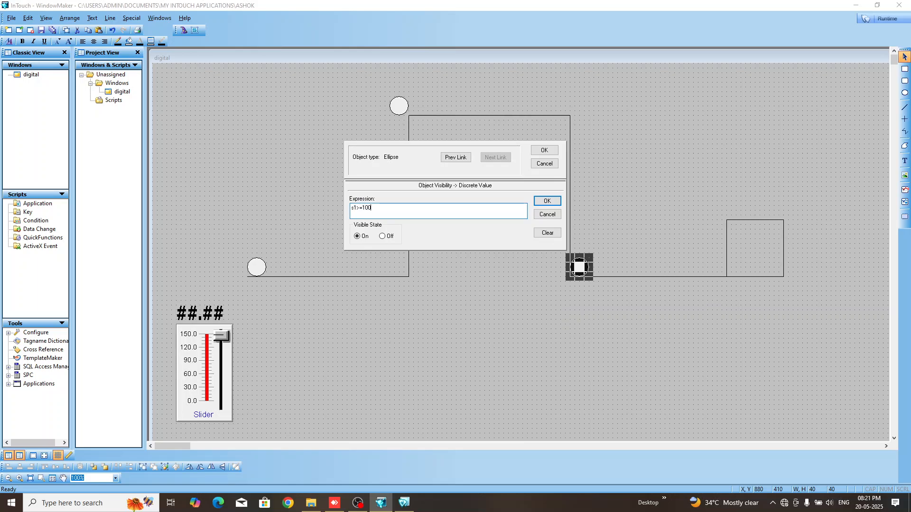
{"action": "left_click", "coordinate": [547, 201]}
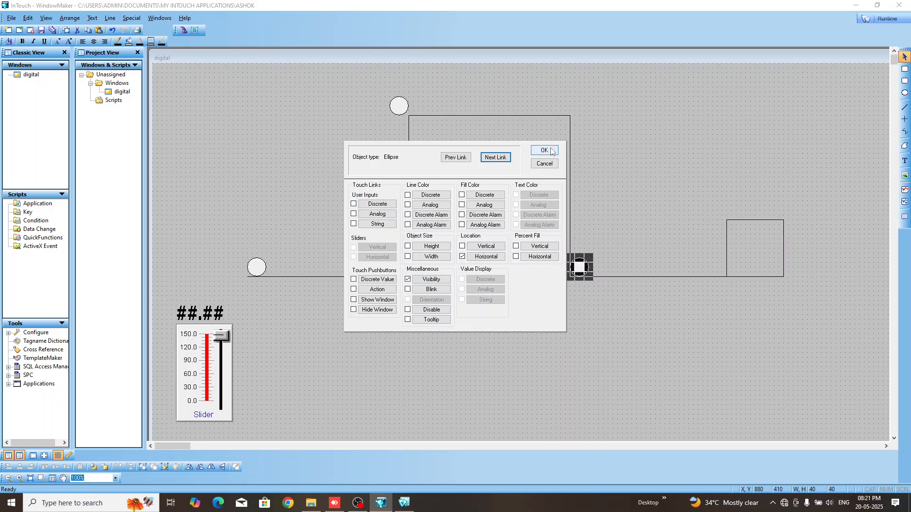
{"action": "left_click", "coordinate": [544, 150]}
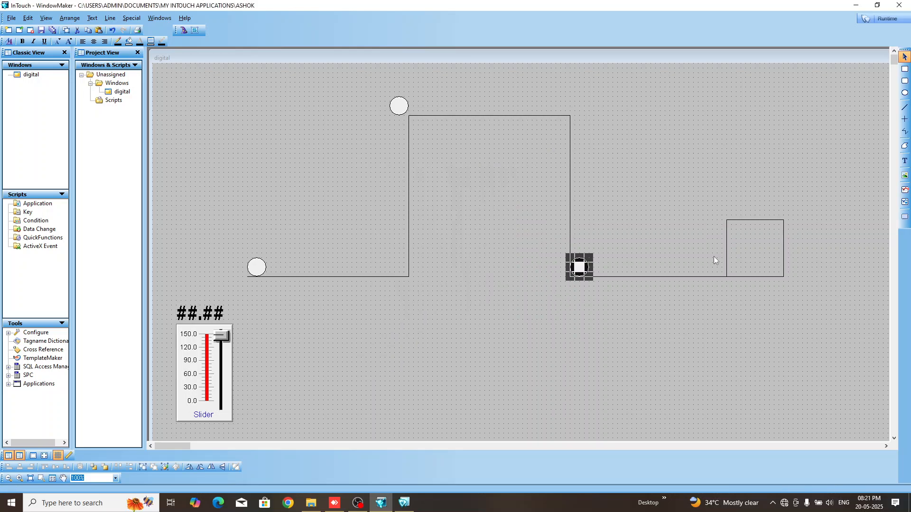
- Test the circles' visibility at runtime by moving the slider down from its maximum, and return to development
{"action": "left_click", "coordinate": [867, 18]}
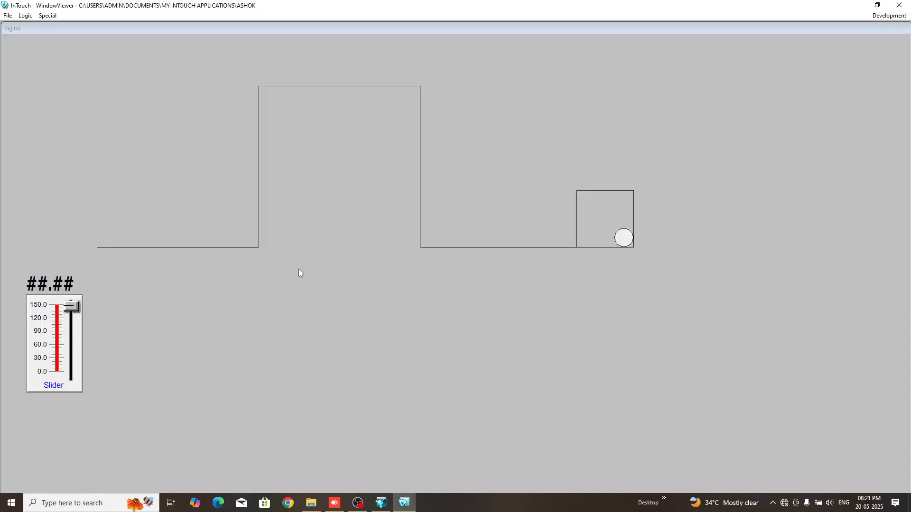
{"action": "left_click", "coordinate": [70, 306]}
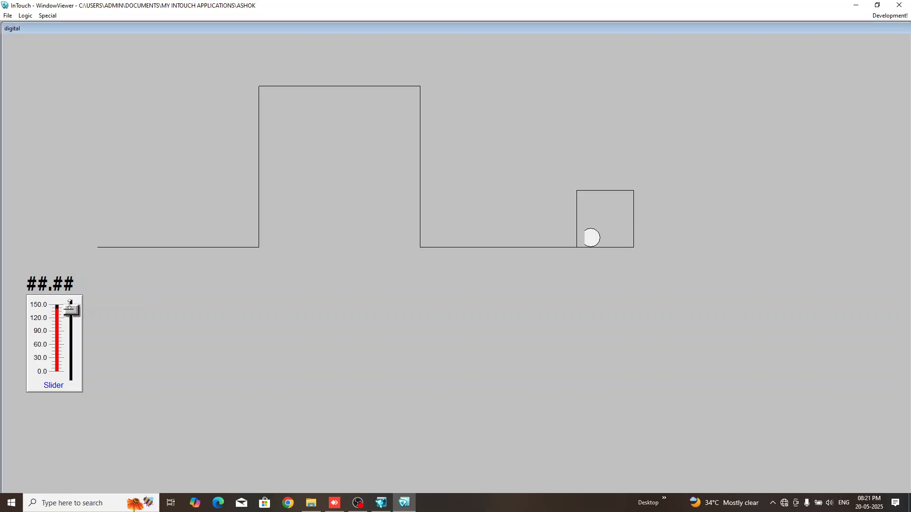
{"action": "left_click", "coordinate": [890, 16]}
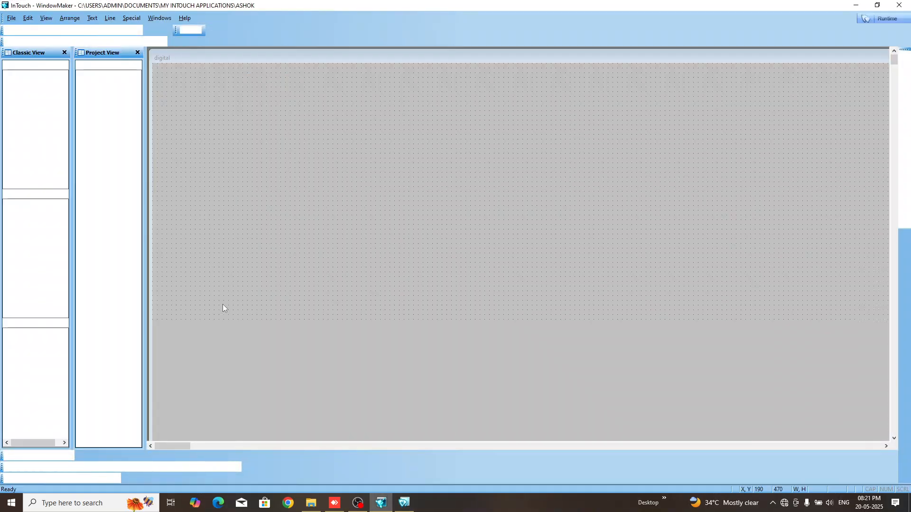
- Give the ##.## text above the slider an analog value display of s1, and check it at runtime by moving the slider
{"action": "double_click", "coordinate": [217, 314]}
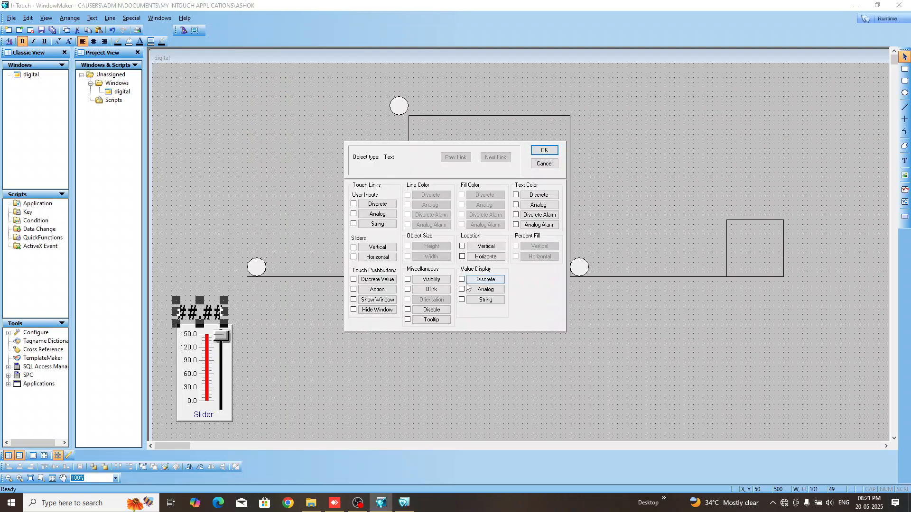
{"action": "left_click", "coordinate": [461, 289]}
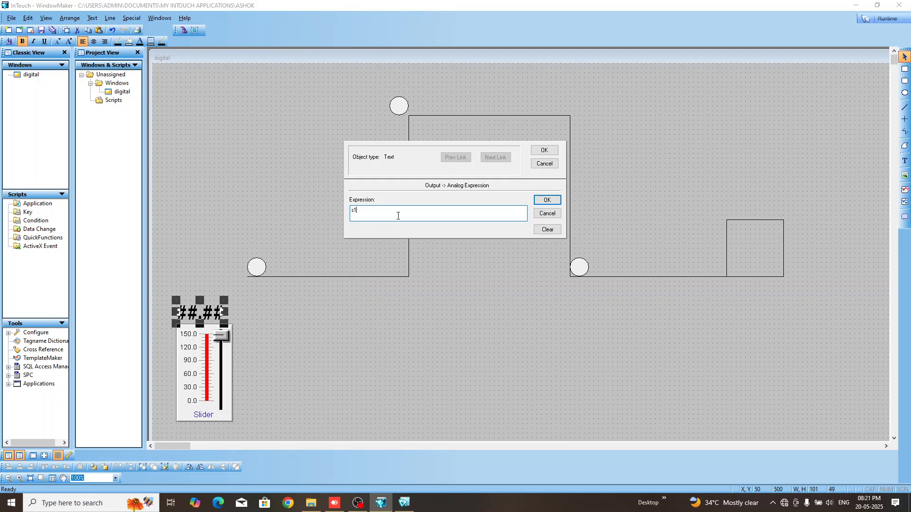
{"action": "left_click", "coordinate": [546, 200]}
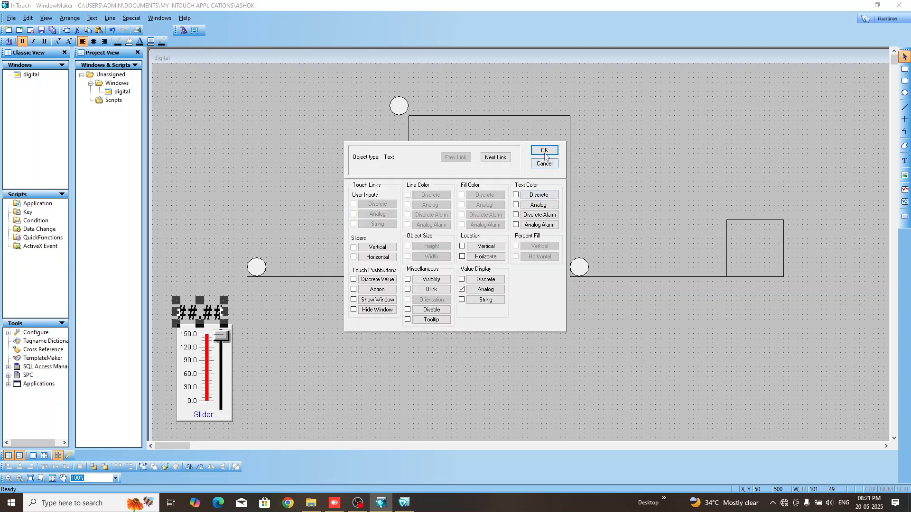
{"action": "left_click", "coordinate": [544, 153]}
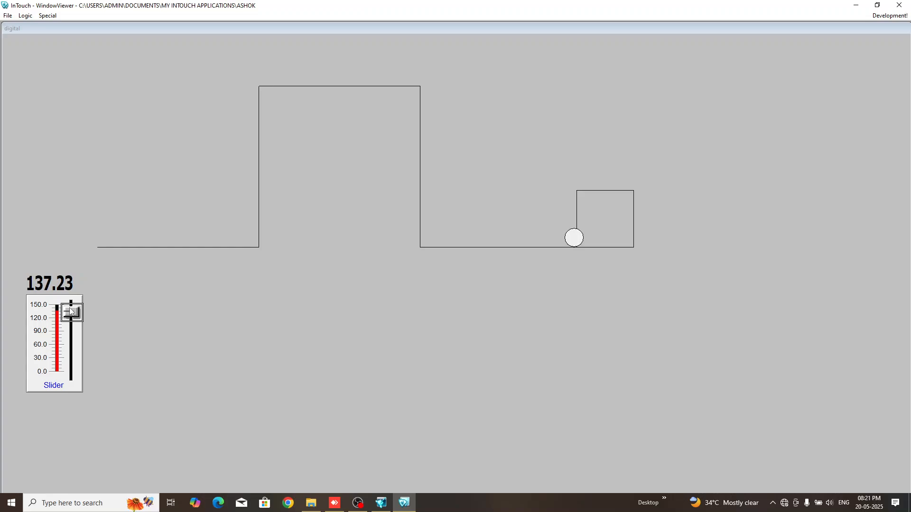
{"action": "left_click_drag", "start_coordinate": [70, 307], "coordinate": [74, 314]}
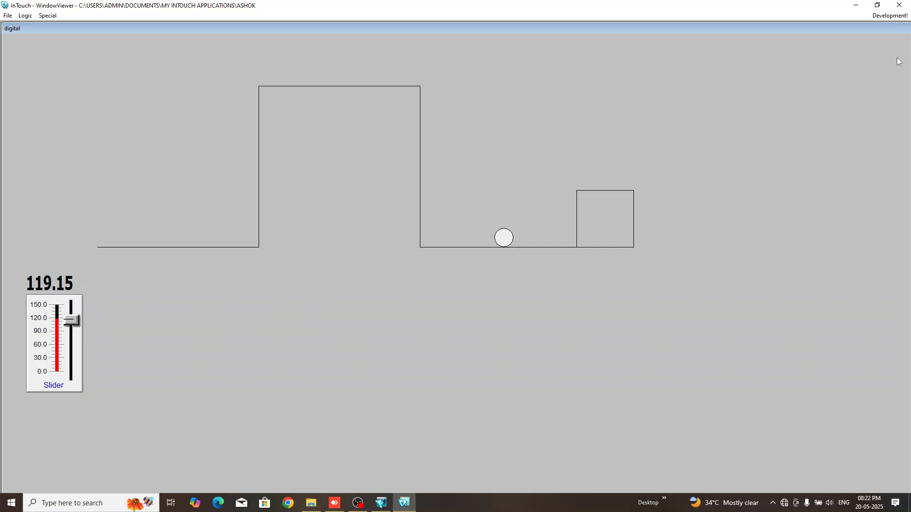
{"action": "left_click", "coordinate": [888, 16]}
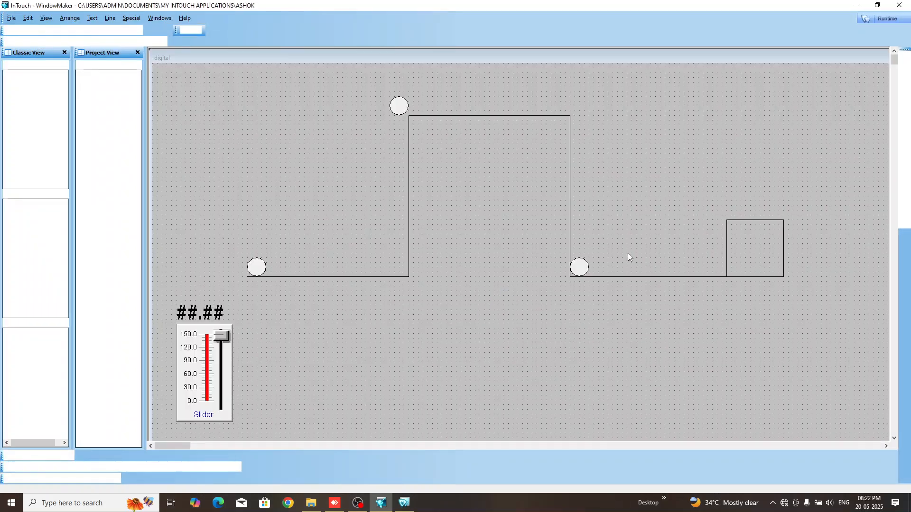
- Give the box's left line an orientation link on s1 with value at max CCW 120, value at max CW 125 and CW rotation 90
{"action": "double_click", "coordinate": [727, 246]}
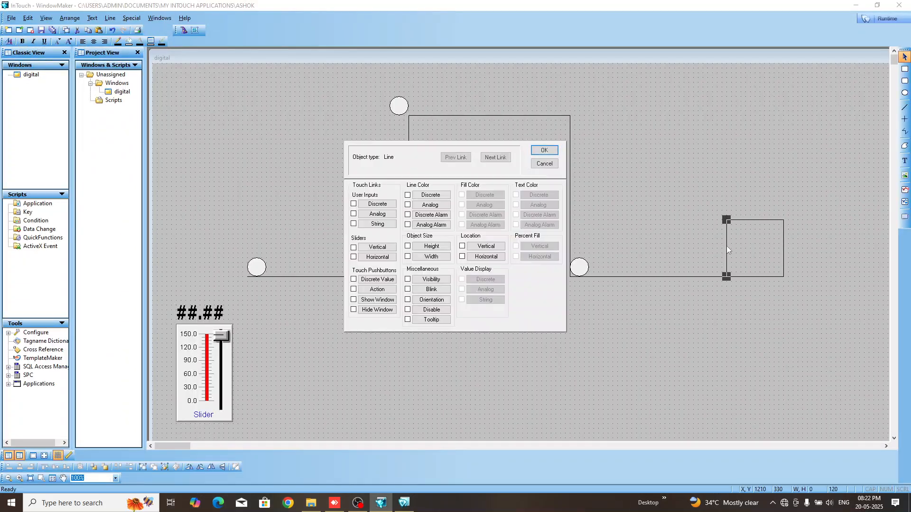
{"action": "left_click", "coordinate": [407, 300]}
{"action": "left_click", "coordinate": [410, 213]}
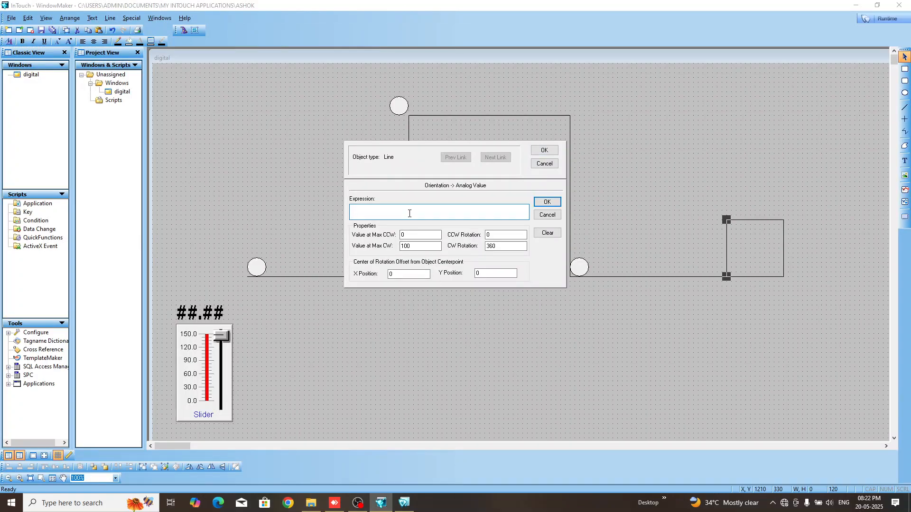
{"action": "type", "text": "s1"}
{"action": "key", "text": "Tab"}
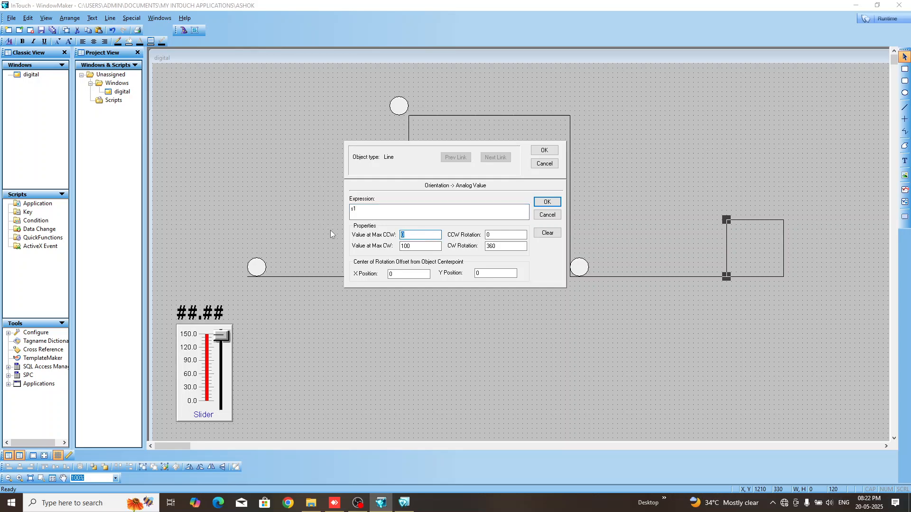
{"action": "type", "text": "120"}
{"action": "key", "text": "Tab"}
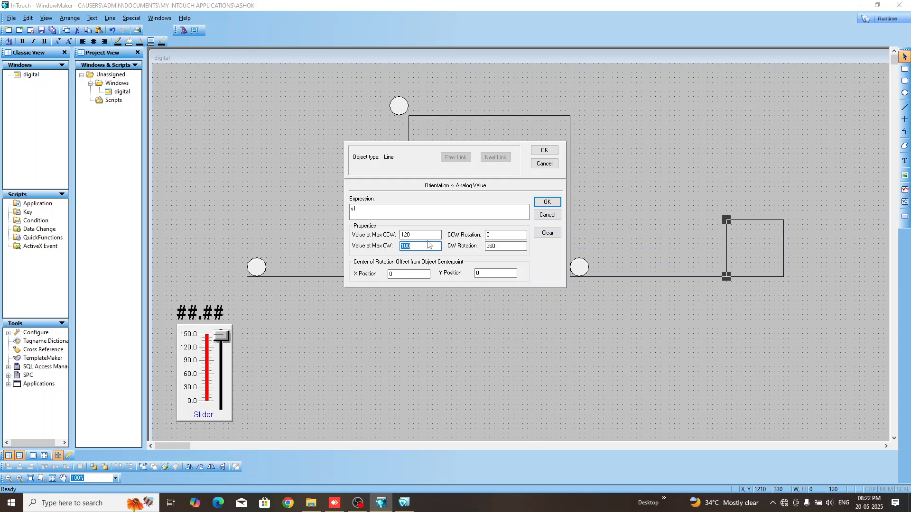
{"action": "type", "text": "125"}
{"action": "key", "text": "Tab"}
{"action": "type", "text": "90"}
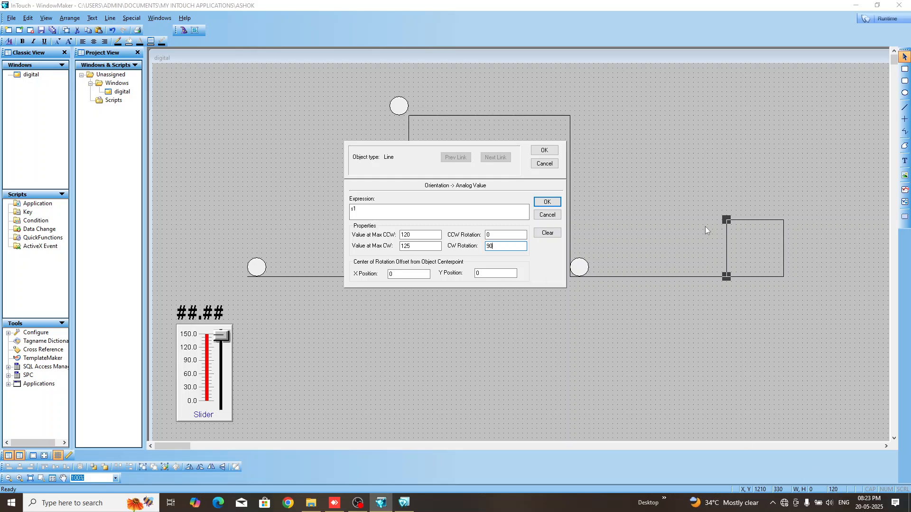
- Set the line's center of rotation offset to Y position 60 and apply the orientation link
{"action": "double_click", "coordinate": [505, 271]}
{"action": "type", "text": "69"}
{"action": "left_click", "coordinate": [547, 202]}
{"action": "left_click", "coordinate": [544, 150]}
- Test the line's rotation at runtime by moving the slider around 120, and return to development
{"action": "left_click", "coordinate": [895, 21]}
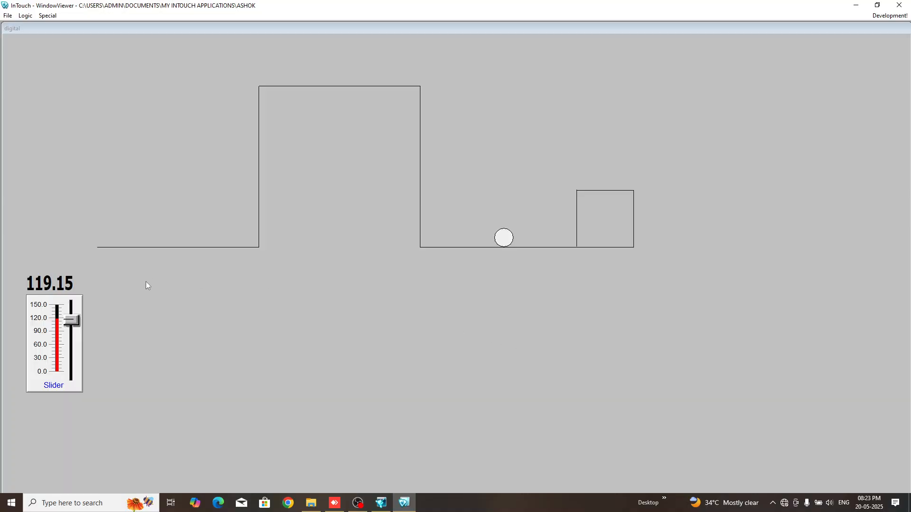
{"action": "left_click", "coordinate": [71, 312]}
{"action": "mouse_move", "coordinate": [71, 312]}
{"action": "left_mouse_down"}
{"action": "mouse_move", "coordinate": [72, 300]}
{"action": "mouse_move", "coordinate": [78, 314]}
{"action": "left_mouse_up"}
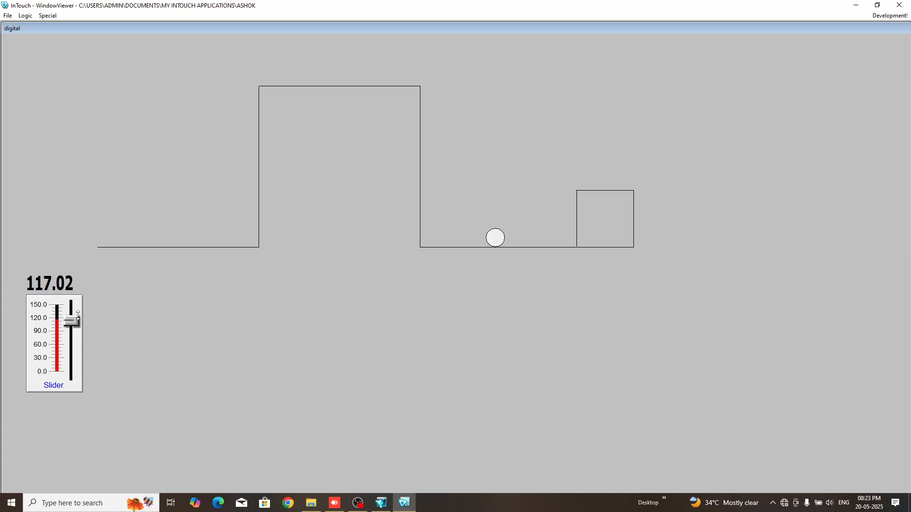
{"action": "left_click", "coordinate": [890, 16]}
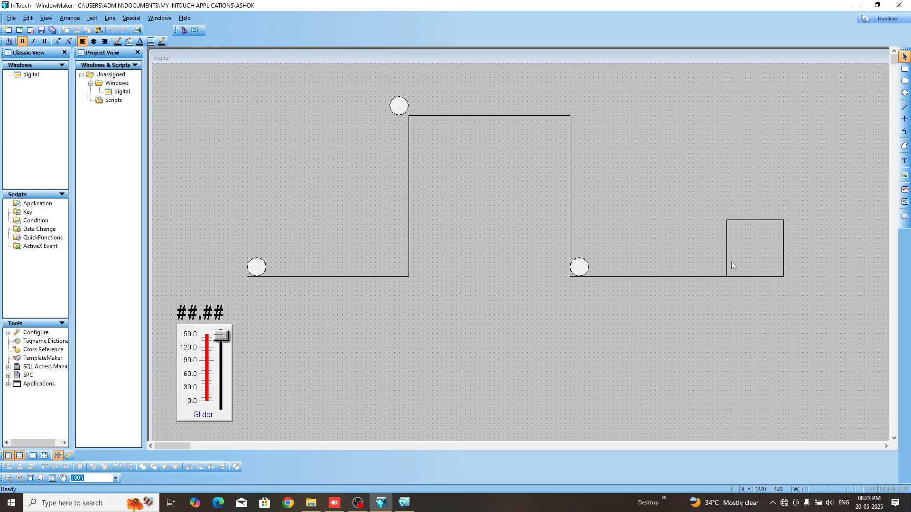
- In the box's left line orientation link, set value at max CCW to 125 and value at max CW to 120
{"action": "double_click", "coordinate": [725, 264]}
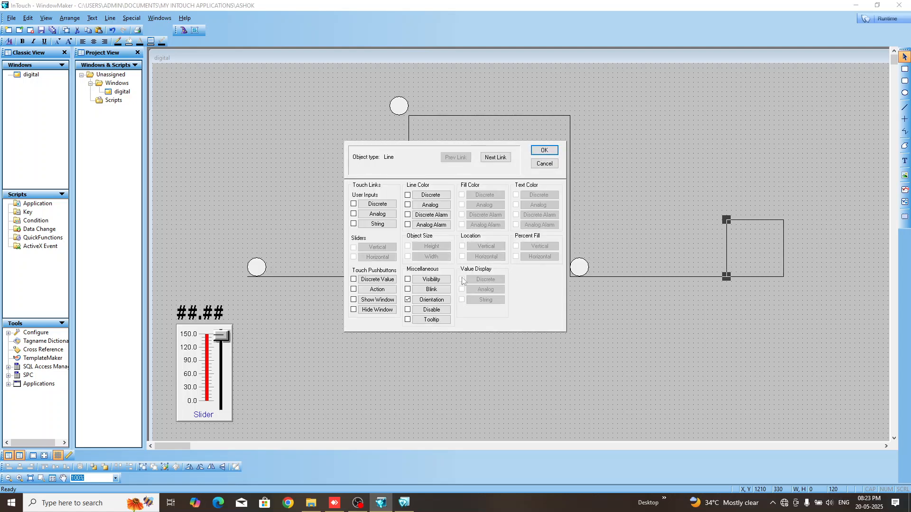
{"action": "left_click", "coordinate": [431, 299]}
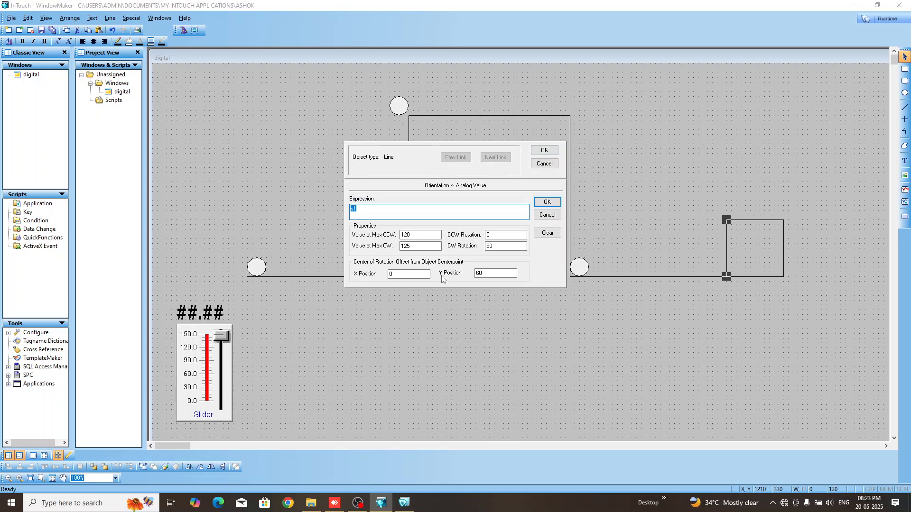
{"action": "double_click", "coordinate": [424, 245]}
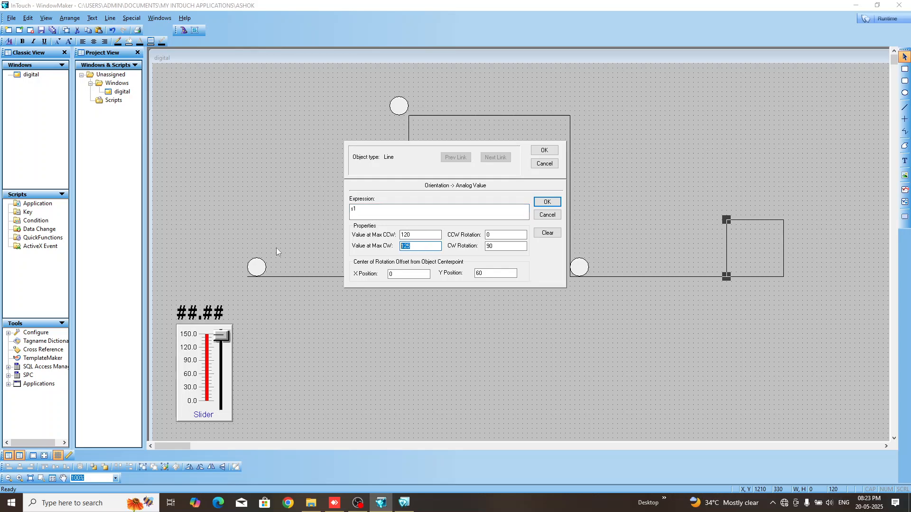
{"action": "type", "text": "1"}
{"action": "left_click", "coordinate": [427, 236]}
{"action": "type", "text": "5"}
- Set the line's CW rotation to 0 and CCW rotation to 90, and apply the orientation link
{"action": "key", "text": "Tab"}
{"action": "key", "text": "Tab"}
{"action": "key", "text": "Tab"}
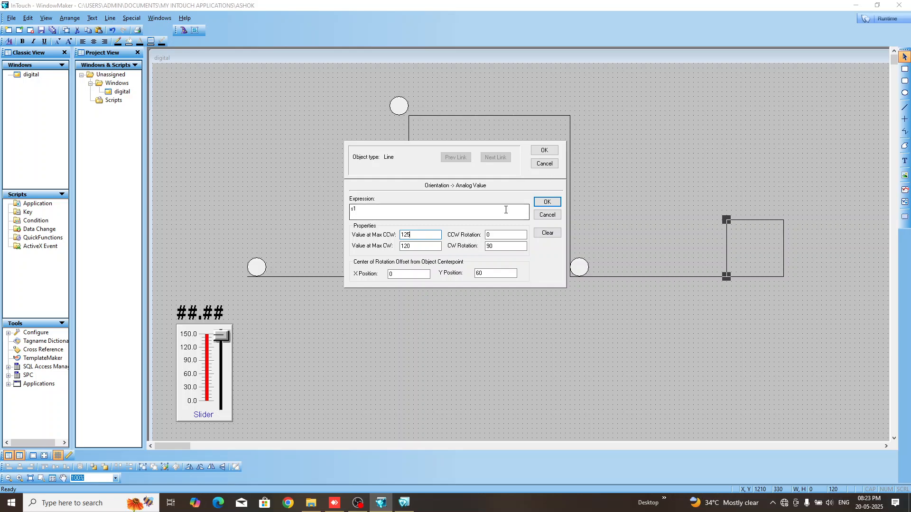
{"action": "type", "text": "0"}
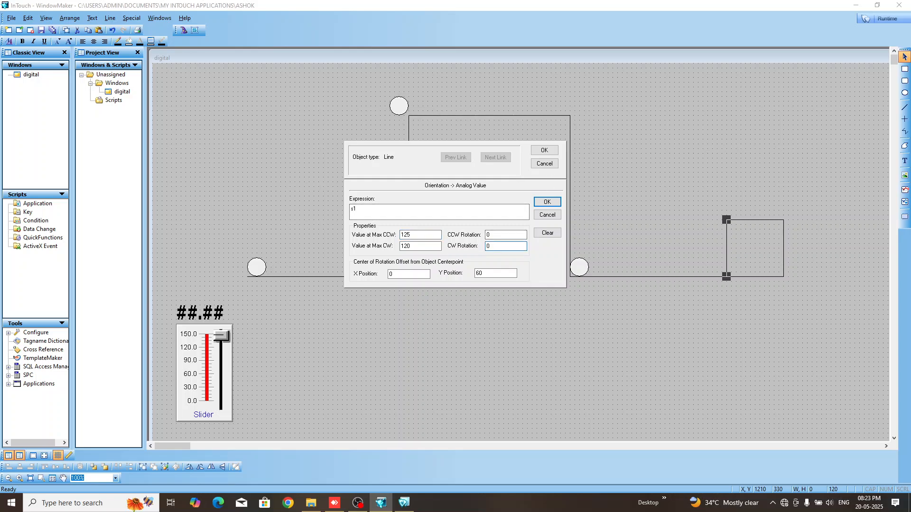
{"action": "key", "text": "shift+Tab"}
{"action": "type", "text": "90"}
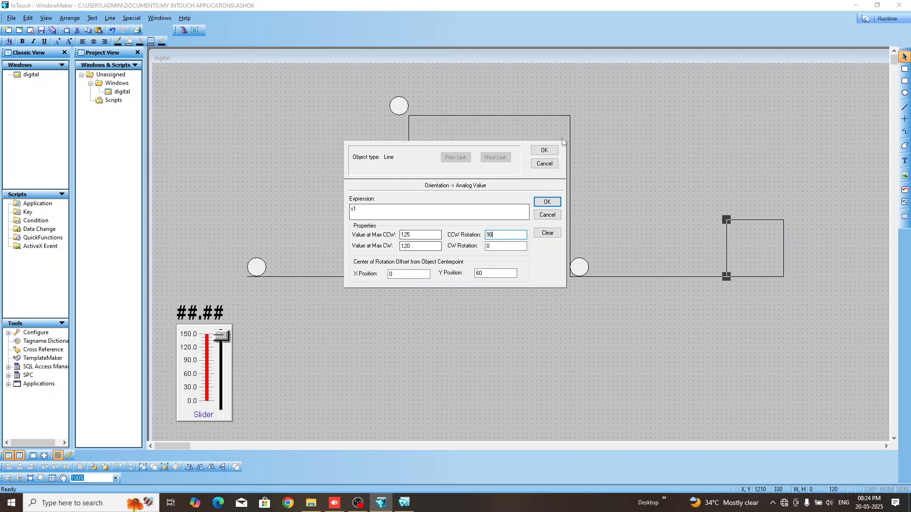
{"action": "left_click", "coordinate": [546, 201]}
{"action": "left_click", "coordinate": [548, 150]}
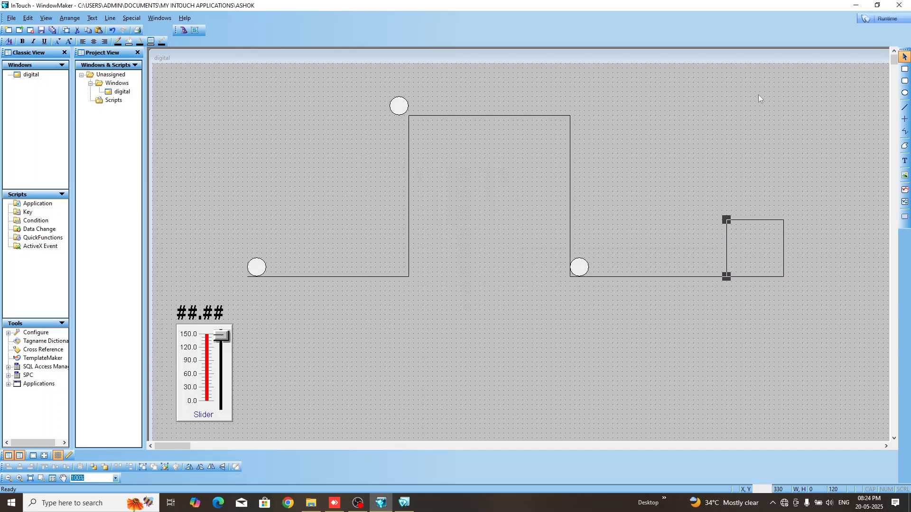
- Test the reversed line rotation at runtime with the slider, and return to development
{"action": "left_click", "coordinate": [882, 18]}
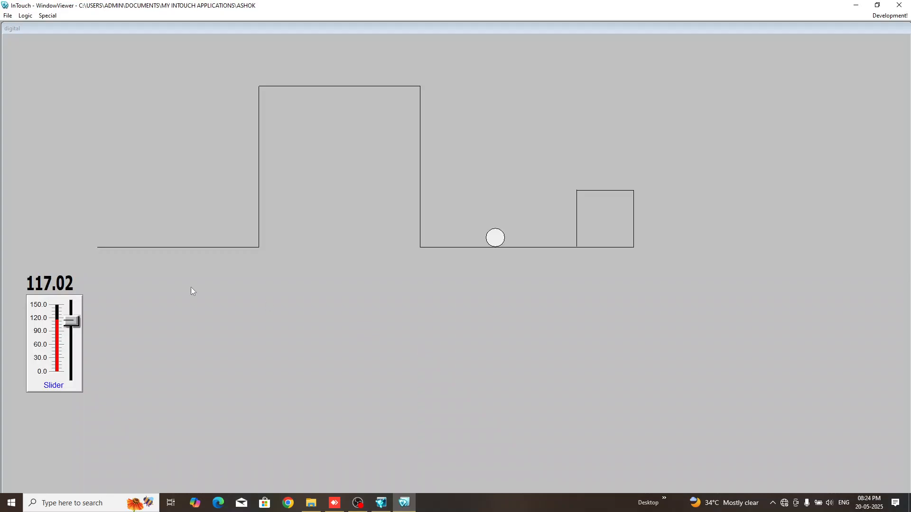
{"action": "mouse_move", "coordinate": [72, 322]}
{"action": "left_mouse_down"}
{"action": "mouse_move", "coordinate": [71, 305]}
{"action": "mouse_move", "coordinate": [75, 320]}
{"action": "left_mouse_up"}
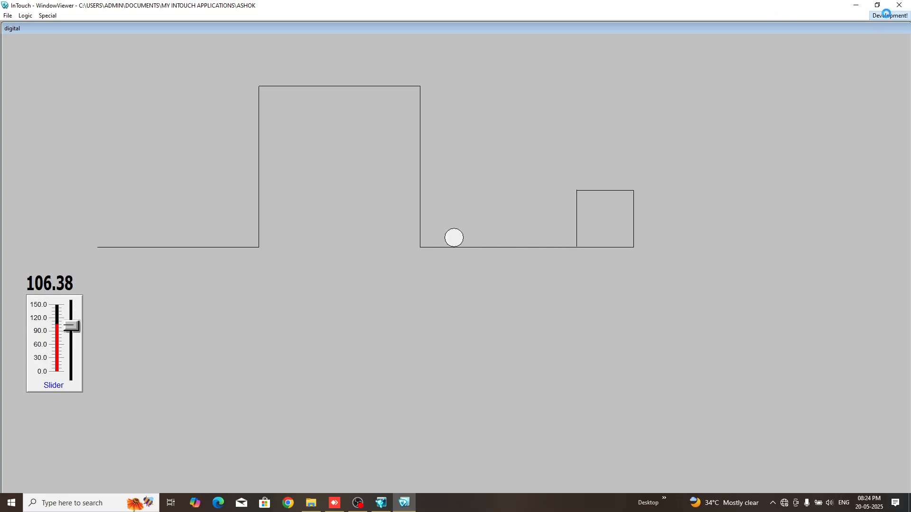
{"action": "left_click", "coordinate": [888, 15]}
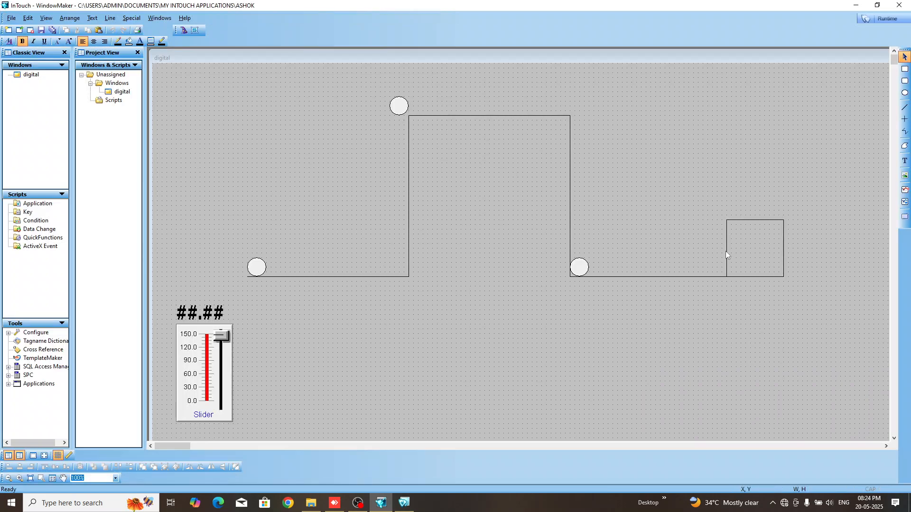
- Set the Y position of the center of rotation offset to -60 in the box's left line orientation link
{"action": "double_click", "coordinate": [727, 258]}
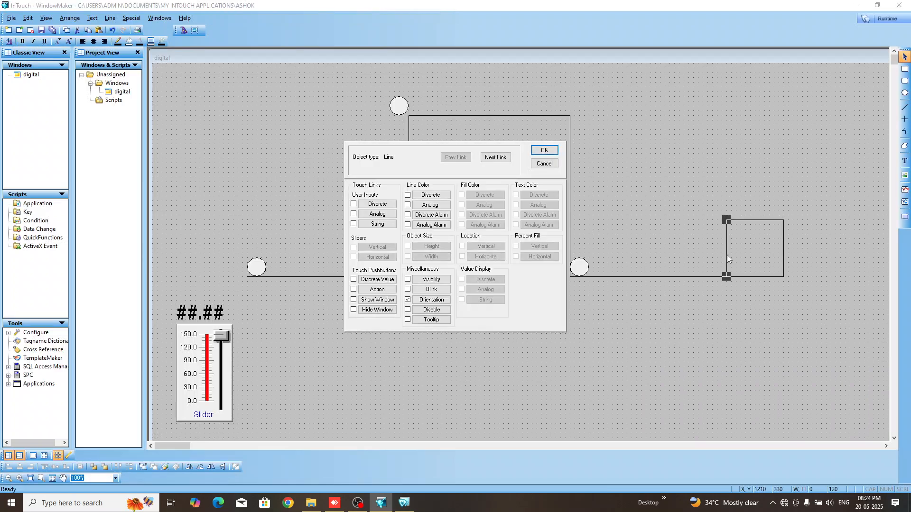
{"action": "left_click", "coordinate": [431, 299]}
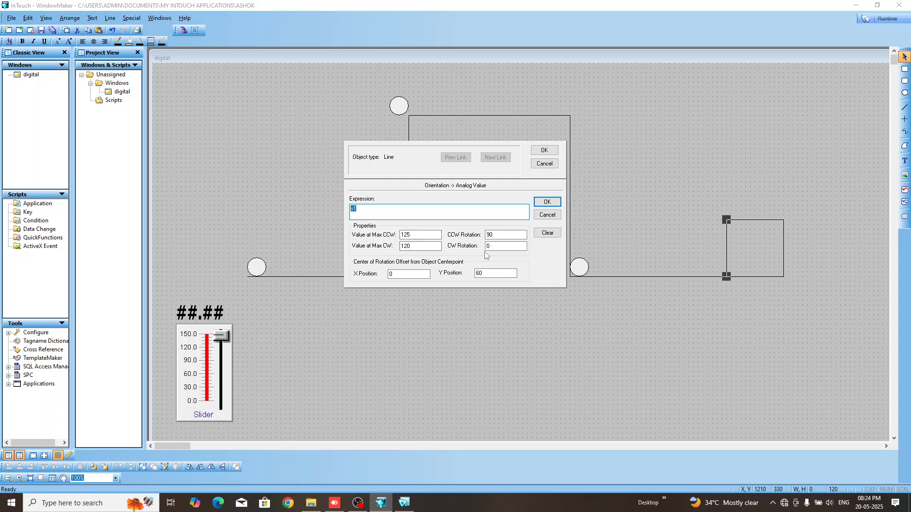
{"action": "left_click", "coordinate": [476, 274]}
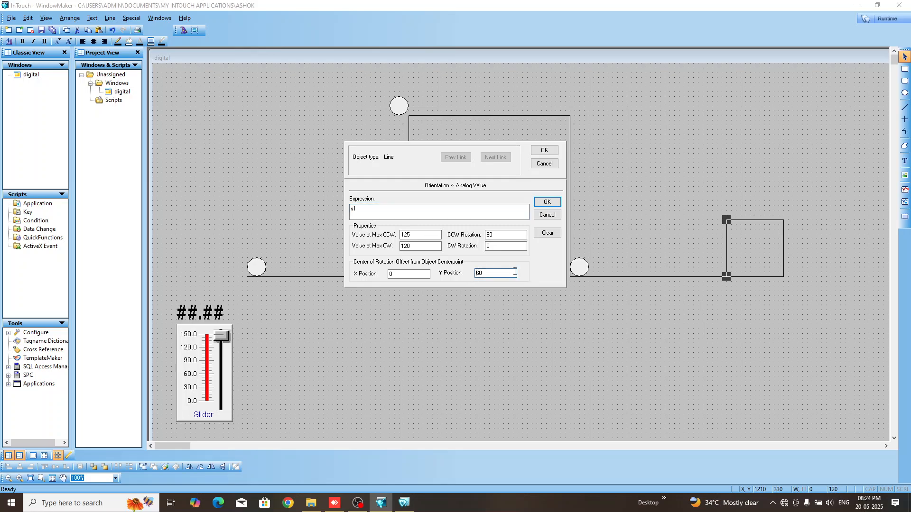
{"action": "type", "text": "-"}
{"action": "left_click", "coordinate": [547, 202]}
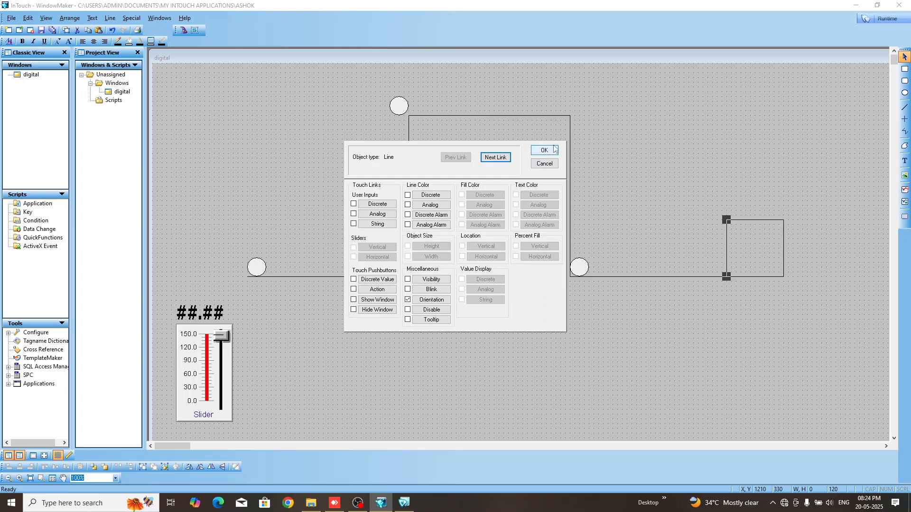
{"action": "left_click", "coordinate": [544, 150]}
- Test the line's rotation about its new center at runtime with the slider, and return to development
{"action": "left_click", "coordinate": [882, 18]}
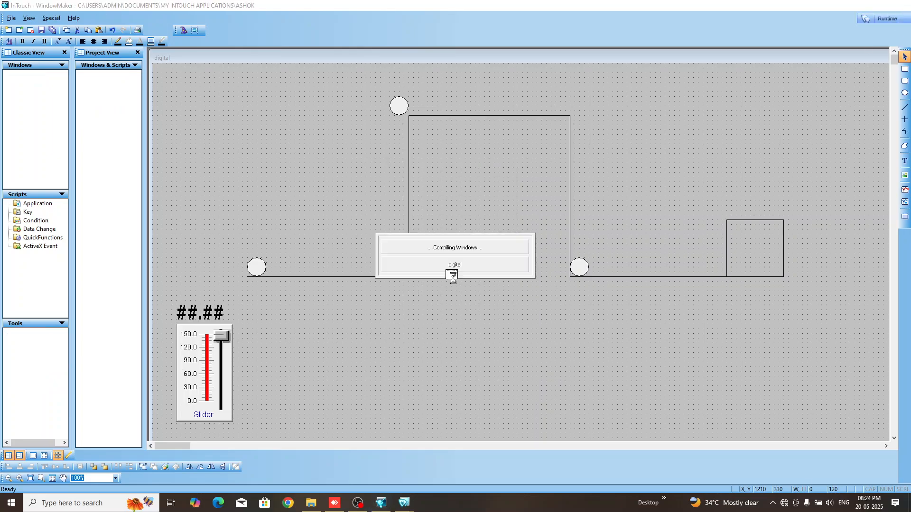
{"action": "mouse_move", "coordinate": [71, 323]}
{"action": "left_mouse_down"}
{"action": "mouse_move", "coordinate": [81, 297]}
{"action": "mouse_move", "coordinate": [88, 317]}
{"action": "left_mouse_up"}
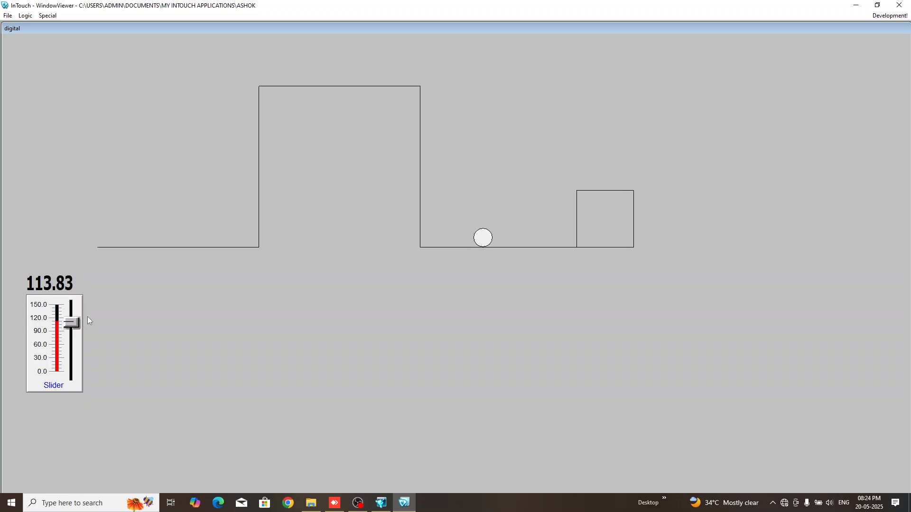
{"action": "left_click", "coordinate": [881, 17]}
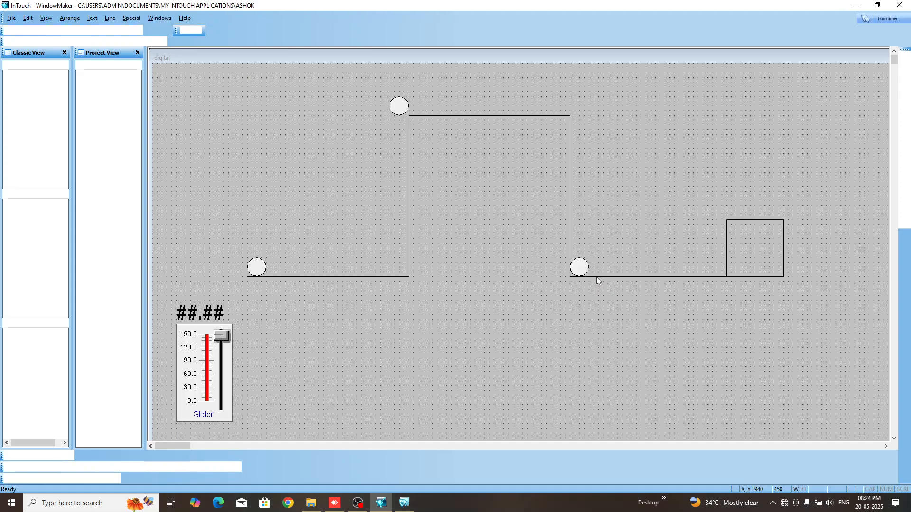
- Set the line's orientation to max CCW value 120, max CW value 125, CCW rotation 0 and CW rotation 90, and switch to runtime
{"action": "double_click", "coordinate": [726, 260]}
{"action": "left_click", "coordinate": [430, 299]}
{"action": "left_click", "coordinate": [431, 303]}
{"action": "left_click_drag", "start_coordinate": [421, 235], "coordinate": [316, 244]}
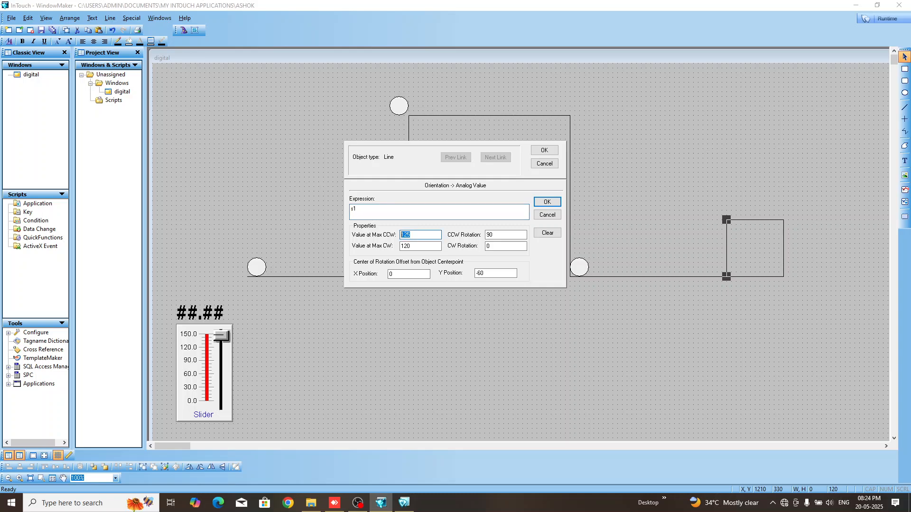
{"action": "type", "text": "12"}
{"action": "key", "text": "Tab"}
{"action": "type", "text": "12"}
{"action": "type", "text": "90"}
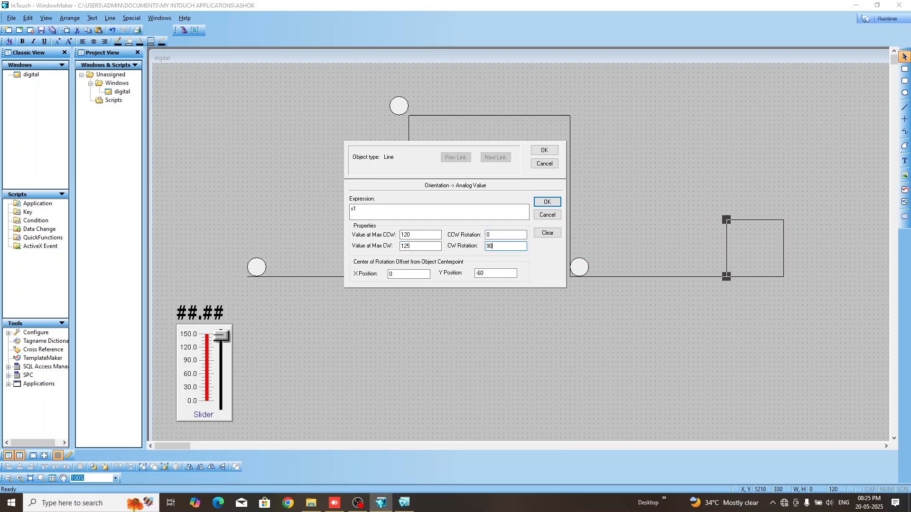
{"action": "left_click", "coordinate": [547, 202]}
{"action": "left_click", "coordinate": [537, 150]}
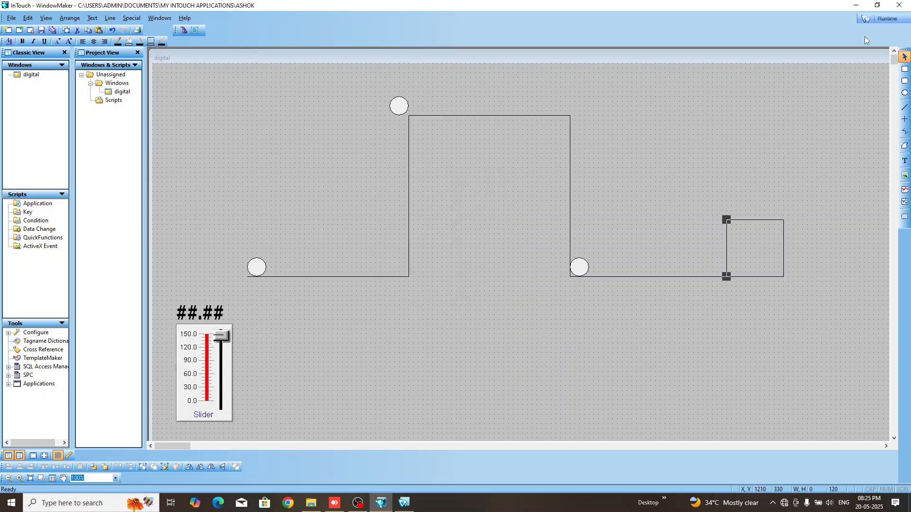
{"action": "left_click", "coordinate": [893, 22]}
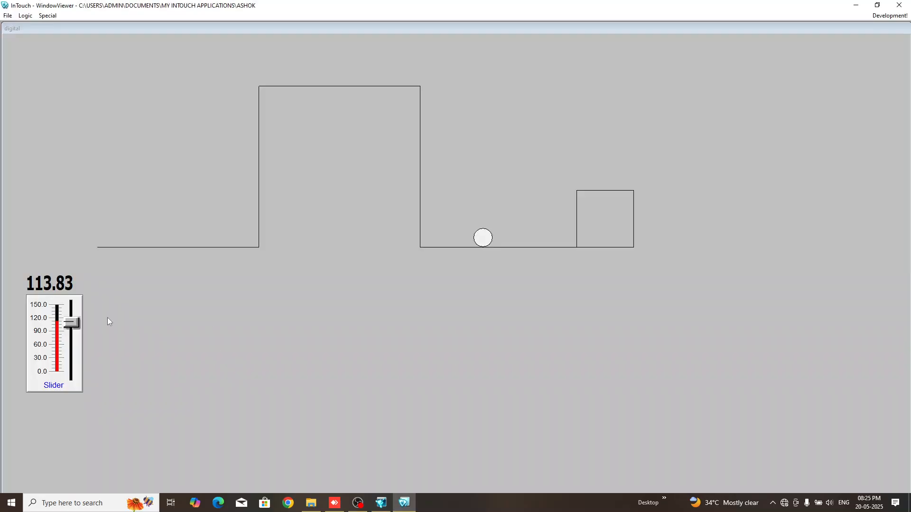
- Test the line's door-like opening at runtime by raising the slider to about 140, and return to development
{"action": "left_click_drag", "start_coordinate": [77, 324], "coordinate": [80, 305]}
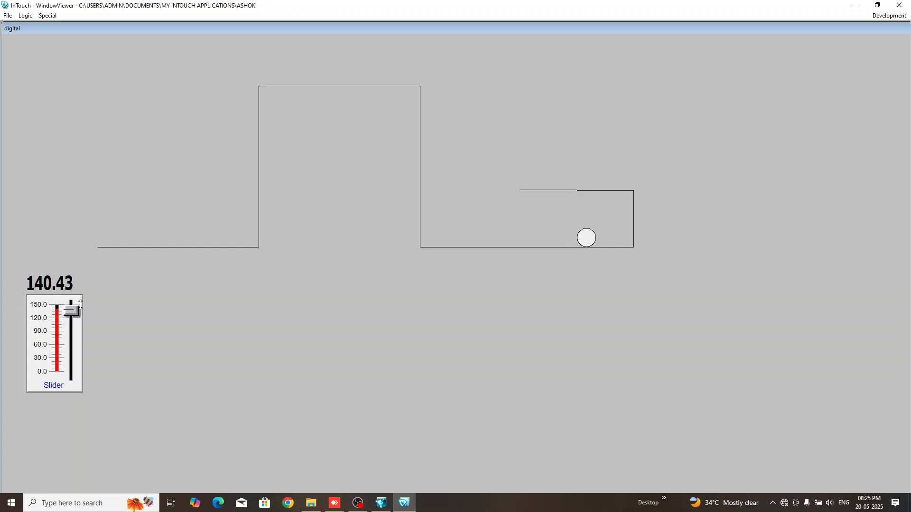
{"action": "left_click", "coordinate": [888, 17]}
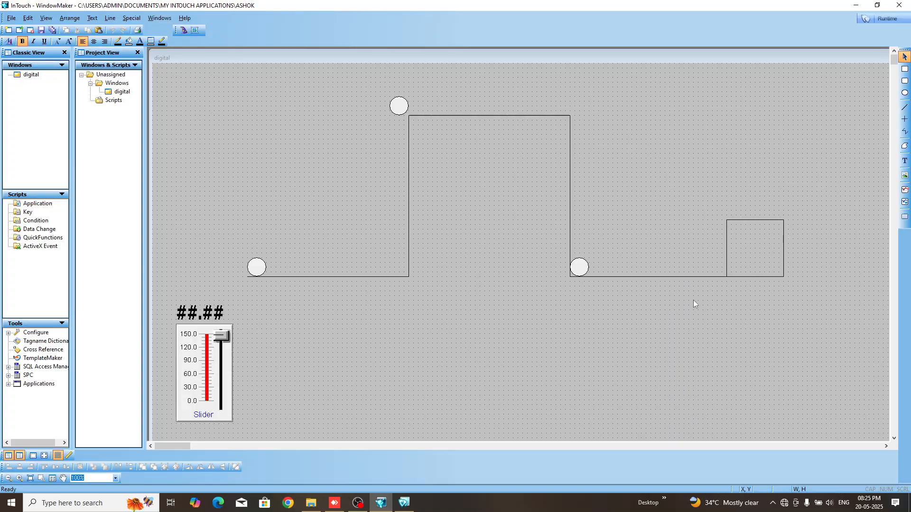
- Paste a copy of the box's left line beside the box and rotate the copy to horizontal
{"action": "left_click", "coordinate": [727, 261]}
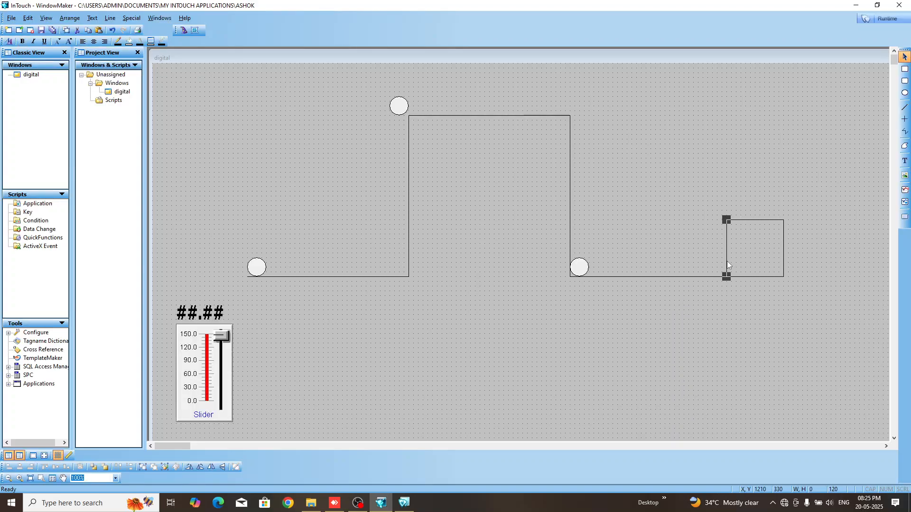
{"action": "key", "text": "ctrl+v"}
{"action": "left_click", "coordinate": [673, 220]}
{"action": "left_click", "coordinate": [202, 467]}
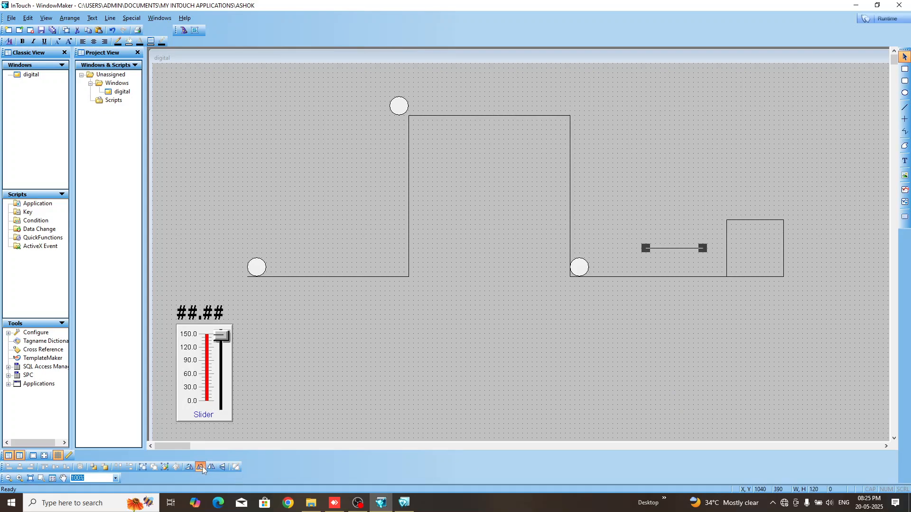
- Move the horizontal copy up and across so that its end meets the box's upper-left corner
{"action": "key", "text": "Up"}
{"action": "key", "text": "Up"}
{"action": "key", "text": "Up"}
{"action": "key", "text": "Up"}
{"action": "key", "text": "Up"}
{"action": "key", "text": "Up"}
{"action": "key", "text": "Up"}
{"action": "key", "text": "Up"}
{"action": "key", "text": "Up"}
{"action": "key", "text": "Up"}
{"action": "key", "text": "Up"}
{"action": "key", "text": "Up"}
{"action": "key", "text": "Up"}
{"action": "key", "text": "Up"}
{"action": "key", "text": "Up"}
{"action": "key", "text": "Up"}
{"action": "key", "text": "Up"}
{"action": "key", "text": "Up"}
{"action": "key", "text": "Up"}
{"action": "key", "text": "Up"}
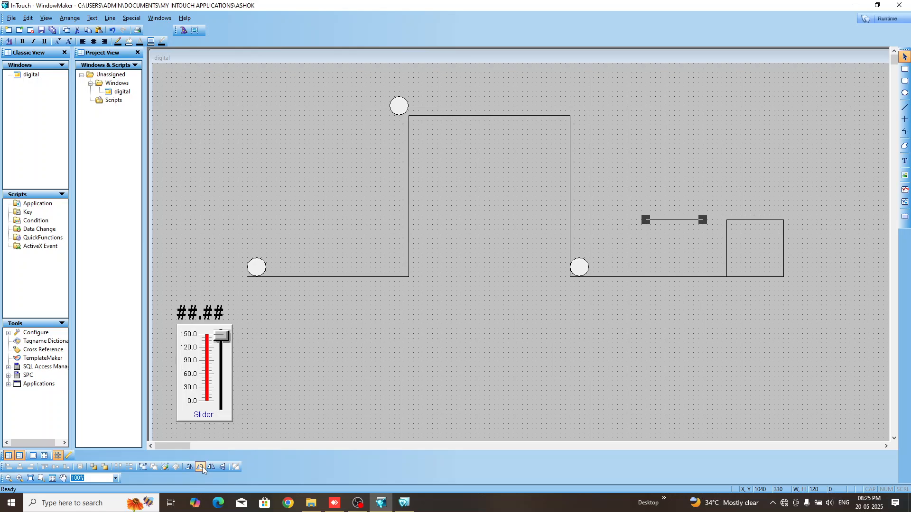
{"action": "key", "text": "Right"}
{"action": "key", "text": "Right"}
{"action": "key", "text": "Right"}
{"action": "key", "text": "Right"}
{"action": "key", "text": "Right"}
{"action": "key", "text": "Right"}
{"action": "key", "text": "Right"}
{"action": "key", "text": "Right"}
{"action": "key", "text": "Right"}
{"action": "key", "text": "Right"}
{"action": "key", "text": "Right"}
{"action": "key", "text": "Right"}
{"action": "key", "text": "Right"}
{"action": "key", "text": "Right"}
{"action": "key", "text": "Right"}
{"action": "key", "text": "Right"}
{"action": "key", "text": "Right"}
{"action": "key", "text": "Right"}
{"action": "key", "text": "Right"}
{"action": "key", "text": "Right"}
{"action": "left_click", "coordinate": [691, 257]}
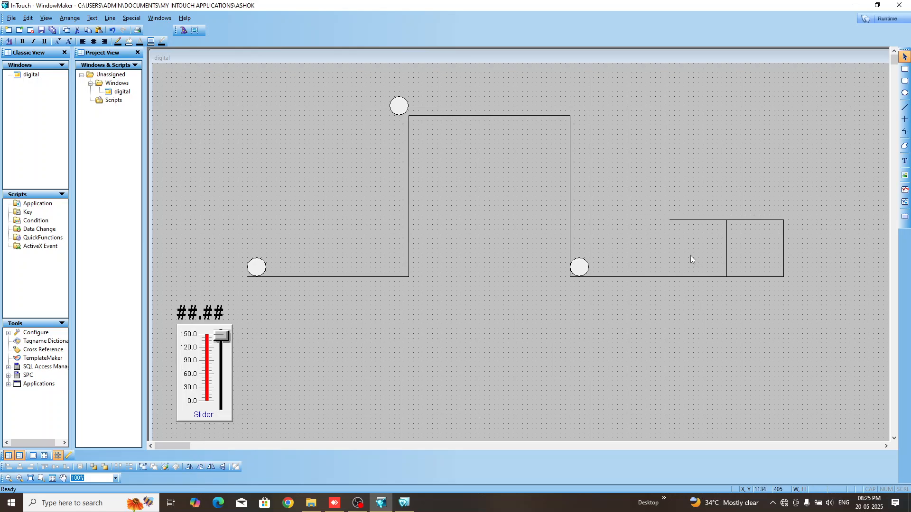
- Set the horizontal line's orientation link to value 140 at max CCW and 150 at max CW
{"action": "double_click", "coordinate": [706, 220]}
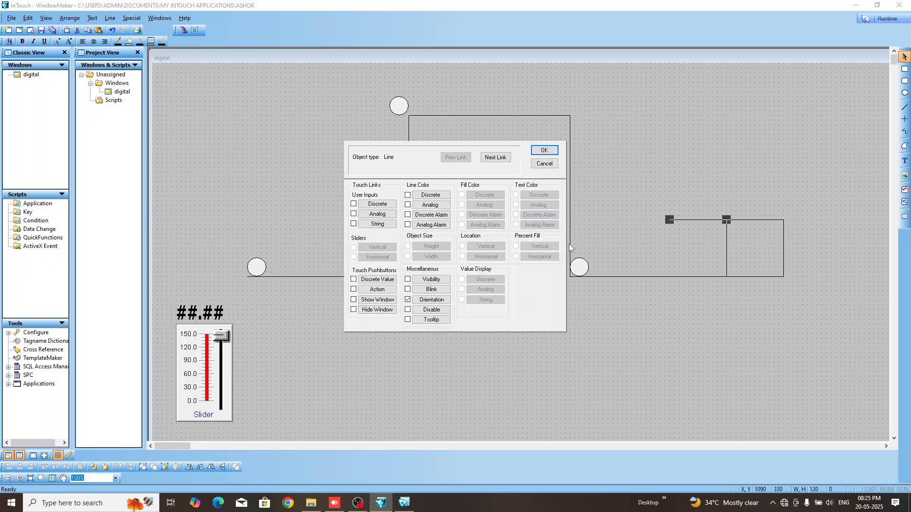
{"action": "left_click", "coordinate": [435, 301]}
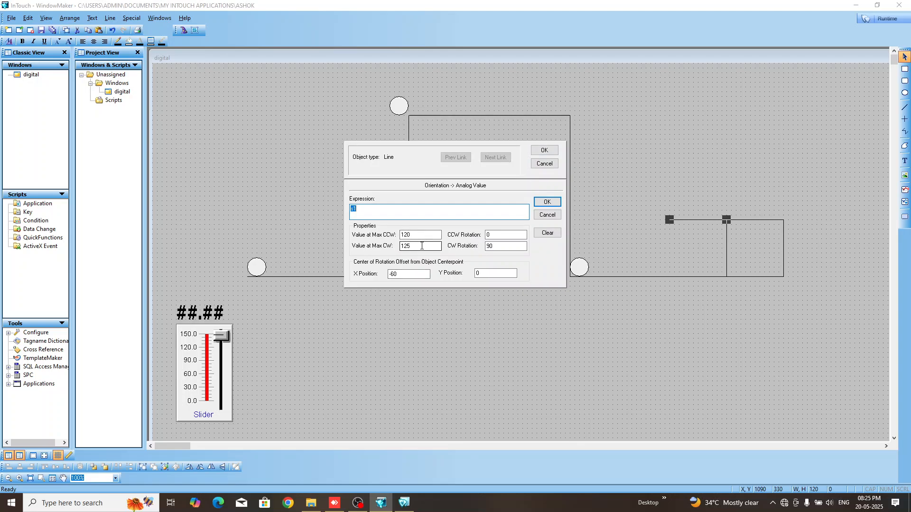
{"action": "double_click", "coordinate": [407, 235]}
{"action": "type", "text": "1"}
{"action": "key", "text": "Tab"}
{"action": "type", "text": "1"}
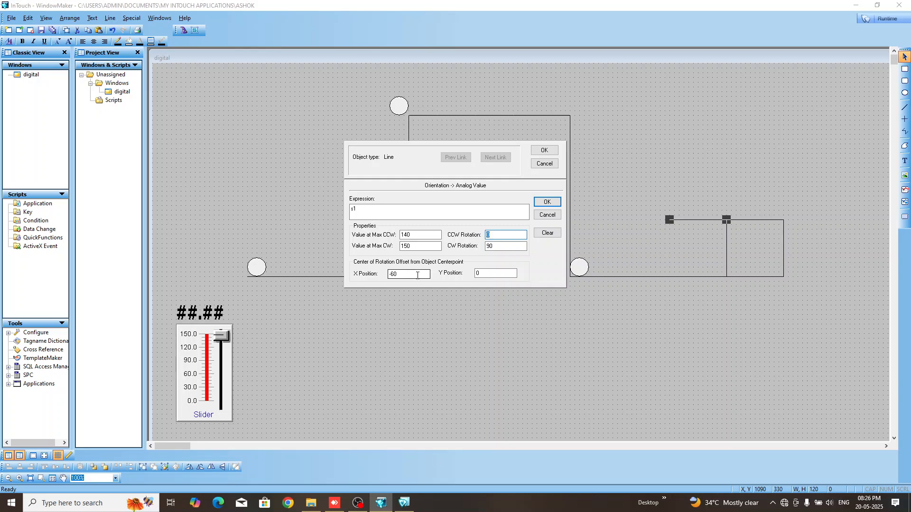
{"action": "left_click", "coordinate": [549, 204]}
{"action": "left_click", "coordinate": [550, 150]}
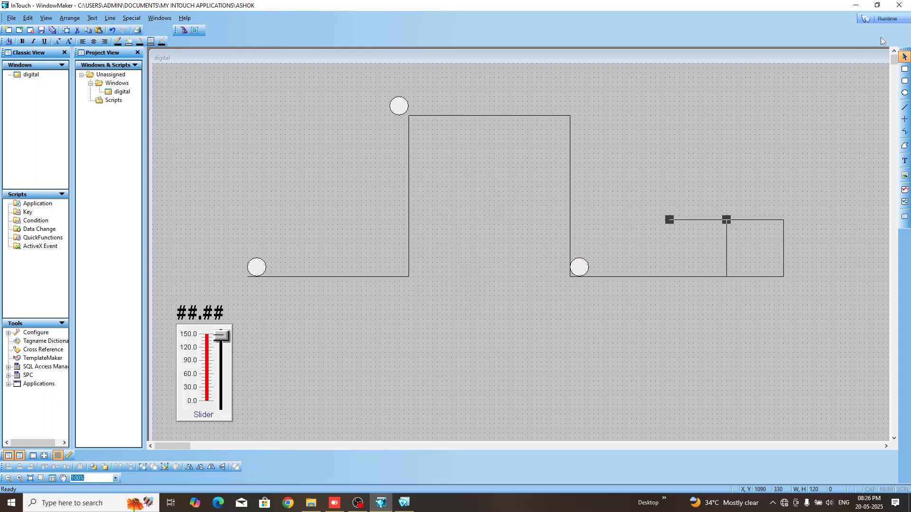
- Test the horizontal line's rotation at runtime by lowering the slider to about 105, and return to development
{"action": "left_click", "coordinate": [886, 19]}
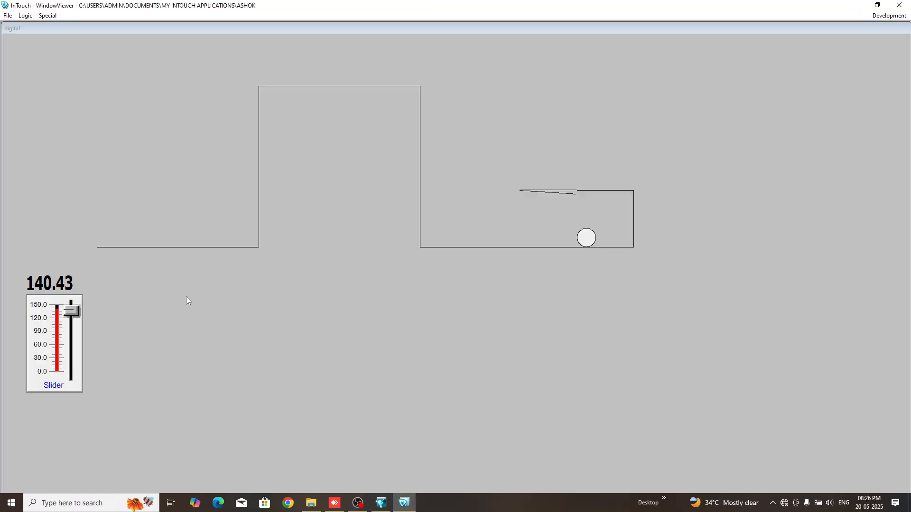
{"action": "left_click_drag", "start_coordinate": [74, 311], "coordinate": [90, 324]}
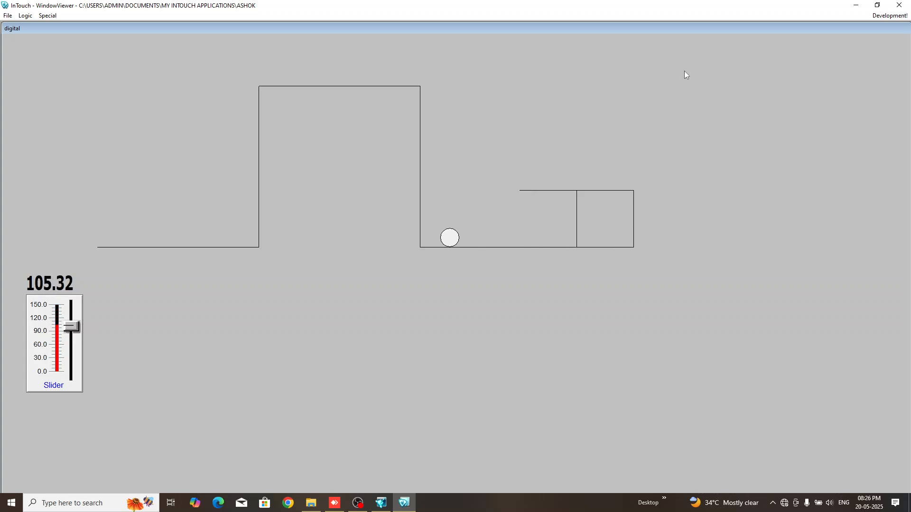
{"action": "left_click", "coordinate": [879, 16]}
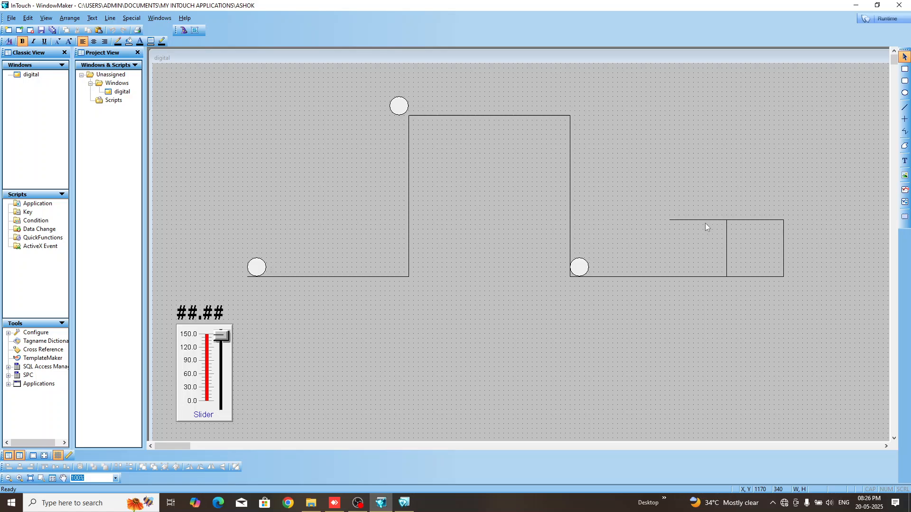
- Set the X position of the center of rotation offset to 60 in the horizontal line's orientation link
{"action": "double_click", "coordinate": [709, 220]}
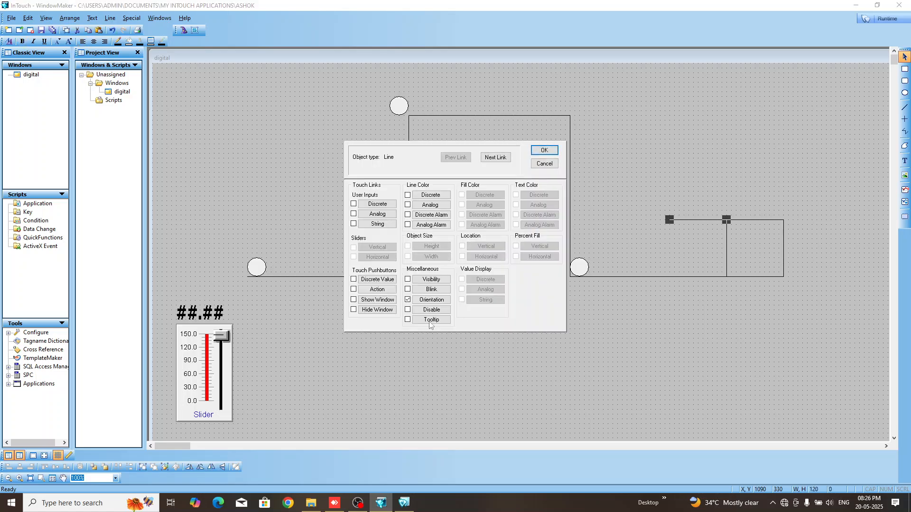
{"action": "left_click", "coordinate": [431, 299]}
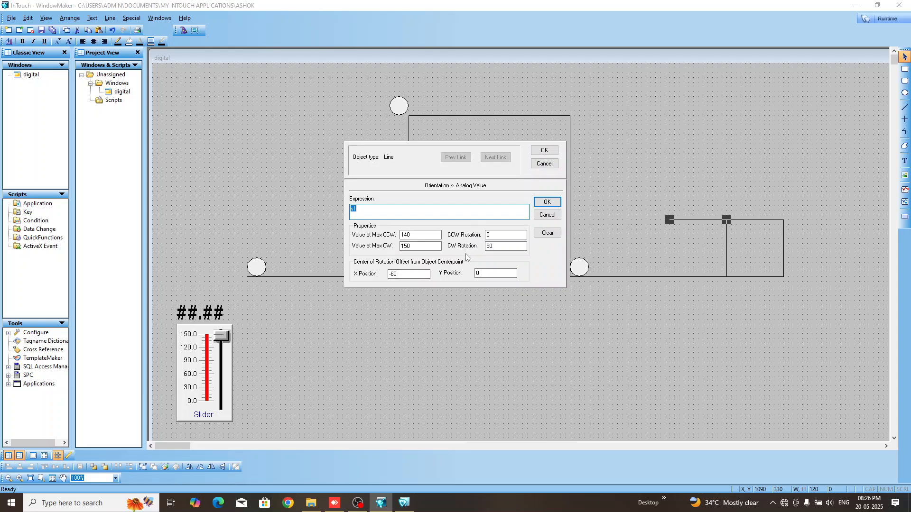
{"action": "left_click", "coordinate": [392, 274]}
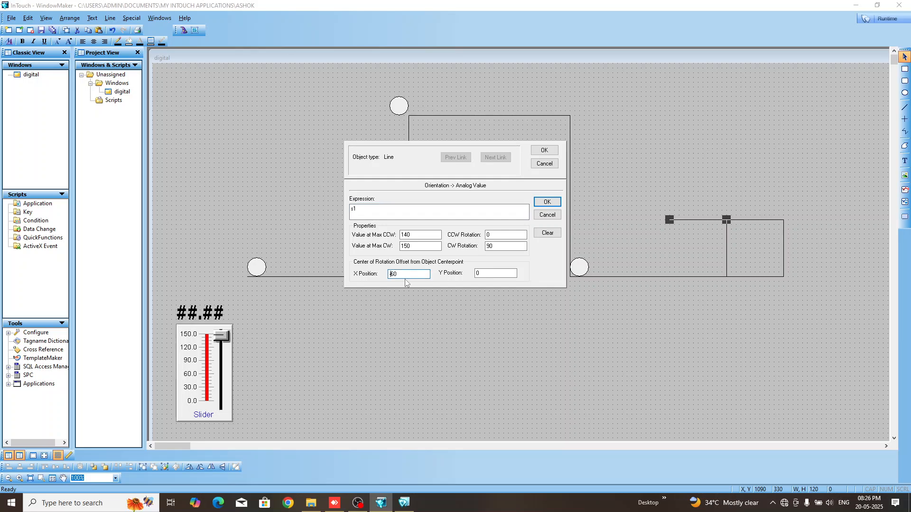
{"action": "type", "text": "-"}
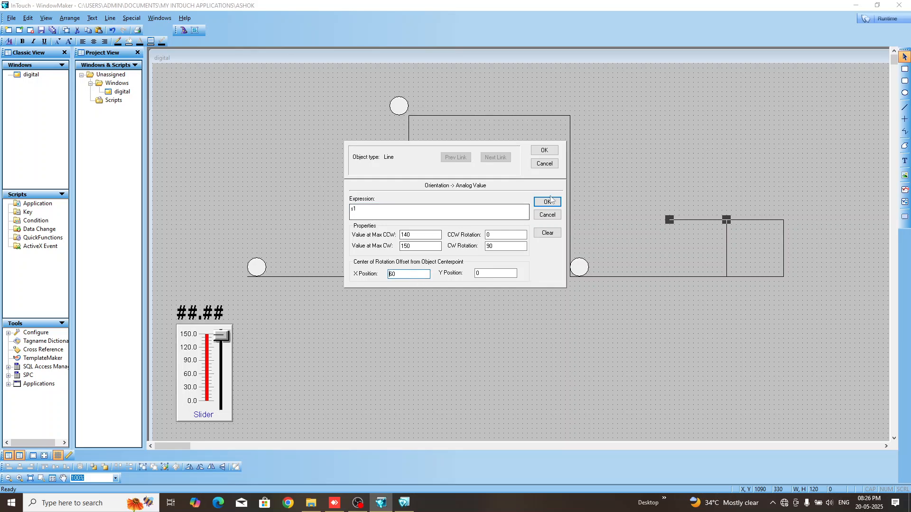
{"action": "left_click", "coordinate": [547, 201]}
{"action": "left_click", "coordinate": [544, 150]}
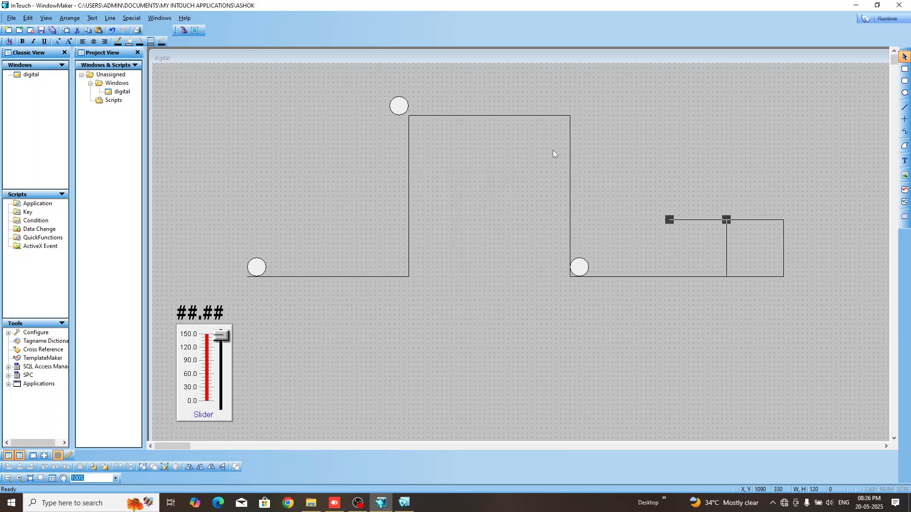
- Test the horizontal line's new rotation center at runtime by raising the slider, and return to development
{"action": "left_click", "coordinate": [897, 21]}
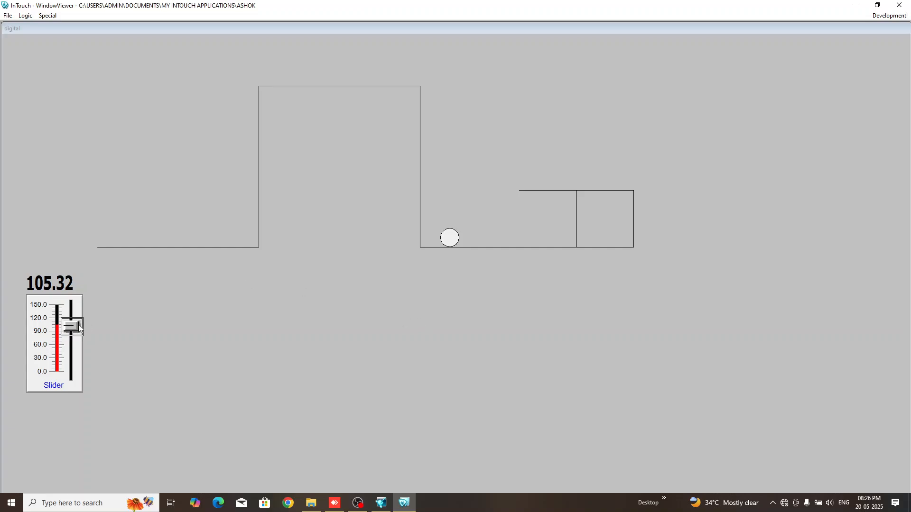
{"action": "left_click_drag", "start_coordinate": [78, 327], "coordinate": [85, 295]}
{"action": "left_click", "coordinate": [890, 15]}
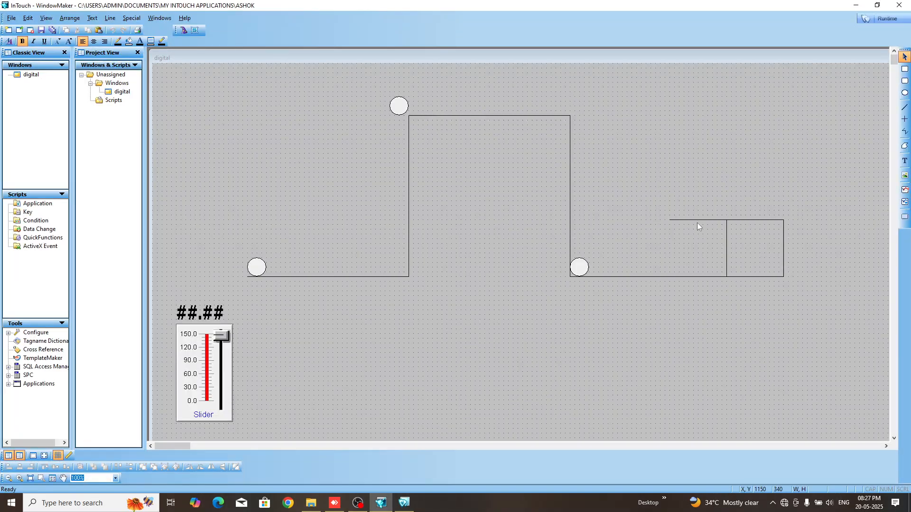
- Set the horizontal line's orientation to max CCW value 150, max CW value 140, CCW rotation 90 and CW rotation 0
{"action": "double_click", "coordinate": [706, 219]}
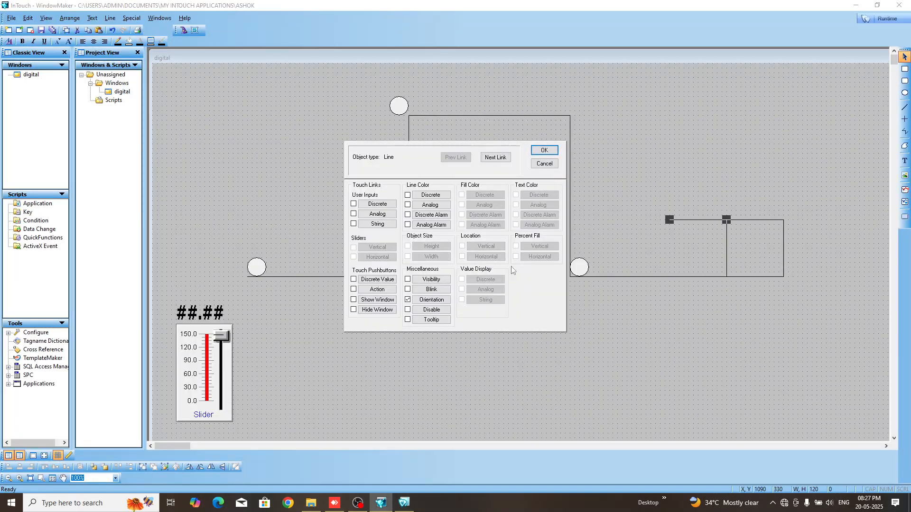
{"action": "left_click", "coordinate": [431, 300]}
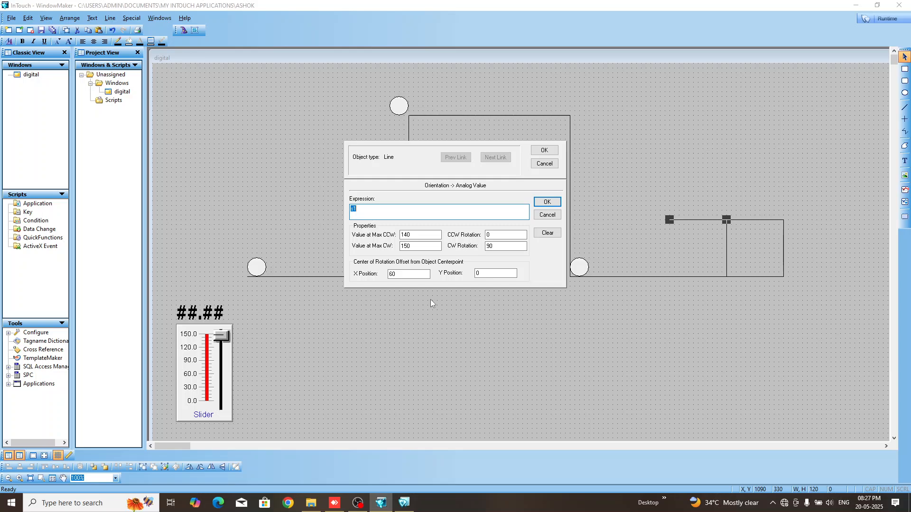
{"action": "double_click", "coordinate": [428, 245]}
{"action": "type", "text": "14"}
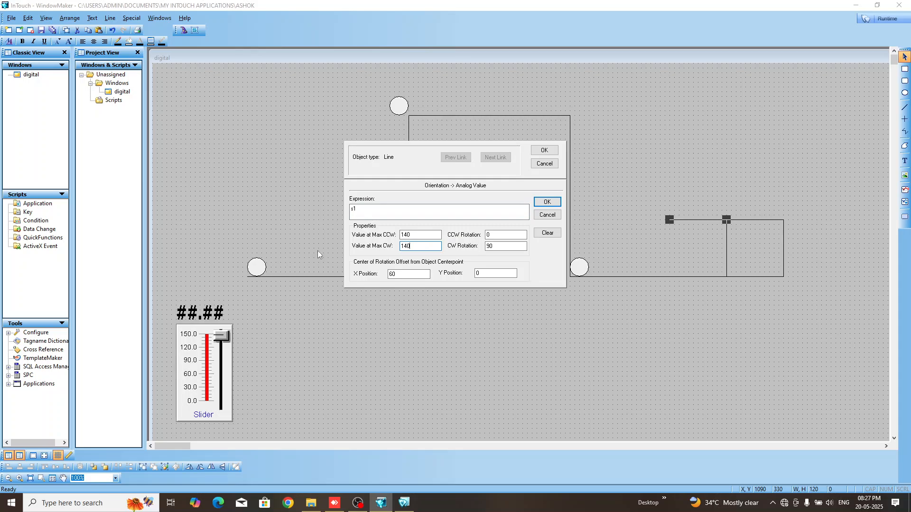
{"action": "left_click", "coordinate": [432, 235]}
{"action": "double_click", "coordinate": [432, 235]}
{"action": "type", "text": "1"}
{"action": "double_click", "coordinate": [493, 246]}
{"action": "type", "text": "0"}
{"action": "double_click", "coordinate": [509, 235]}
{"action": "type", "text": "90"}
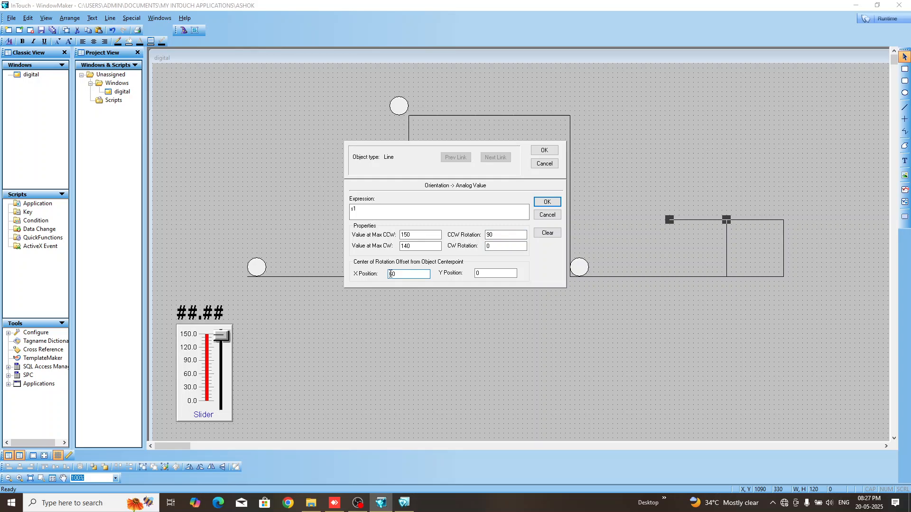
{"action": "left_click", "coordinate": [547, 202]}
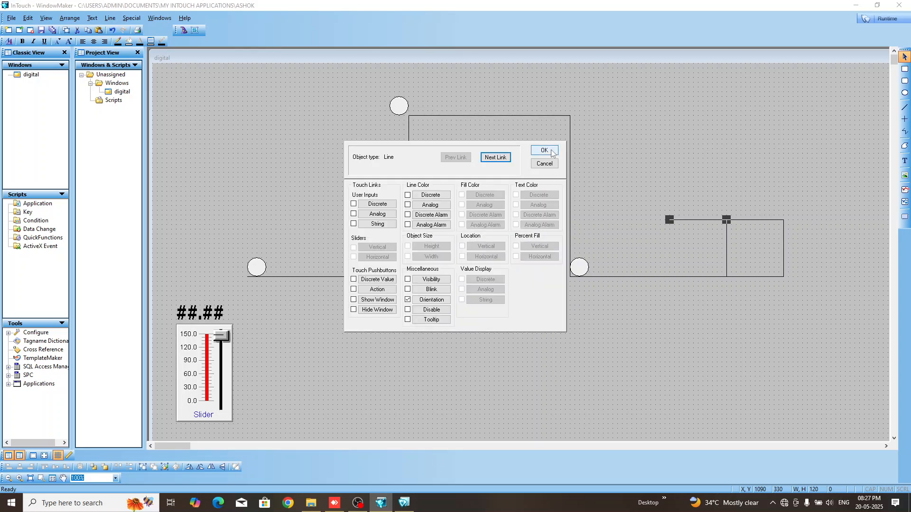
{"action": "left_click", "coordinate": [544, 150]}
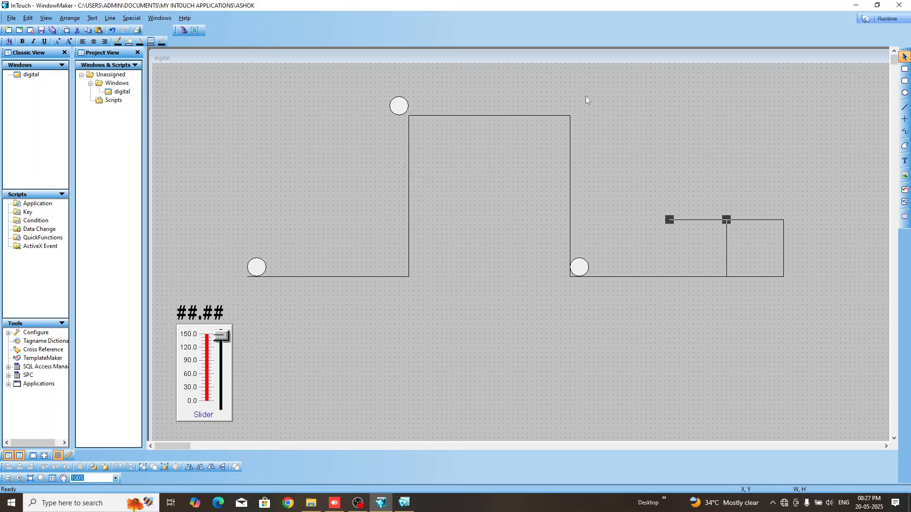
- Test the counterclockwise closing rotation at runtime by lowering the slider to 0, and return to development
{"action": "left_click", "coordinate": [883, 19]}
{"action": "left_click_drag", "start_coordinate": [68, 310], "coordinate": [143, 377]}
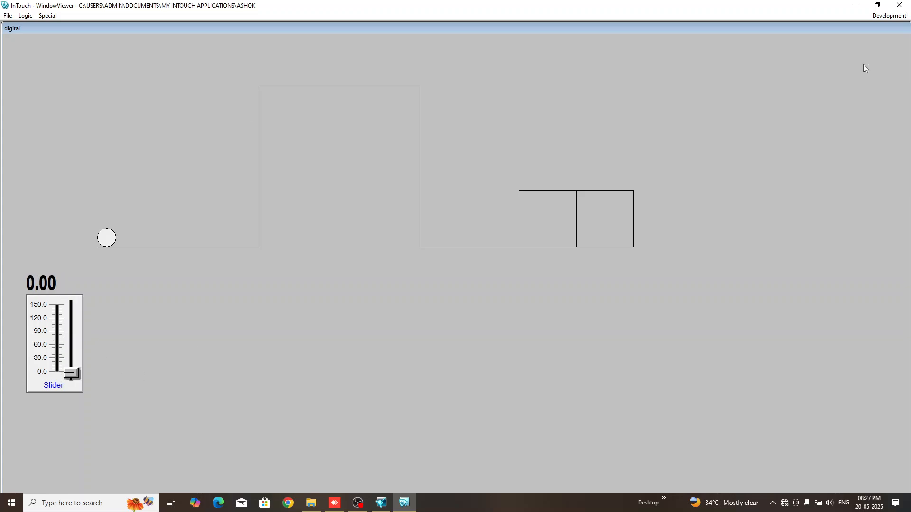
{"action": "left_click", "coordinate": [890, 16]}
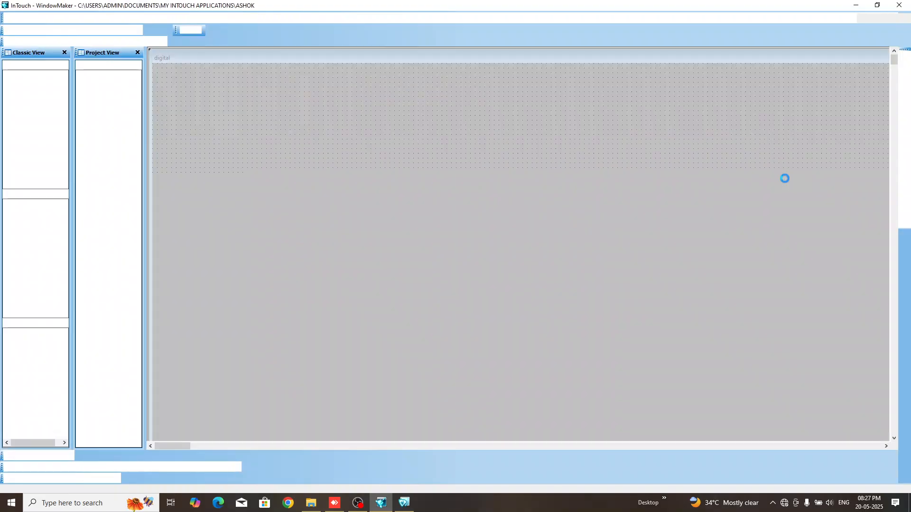
- Add a visibility link to the box's left line with expression s1>=125 and visible state On
{"action": "double_click", "coordinate": [726, 257]}
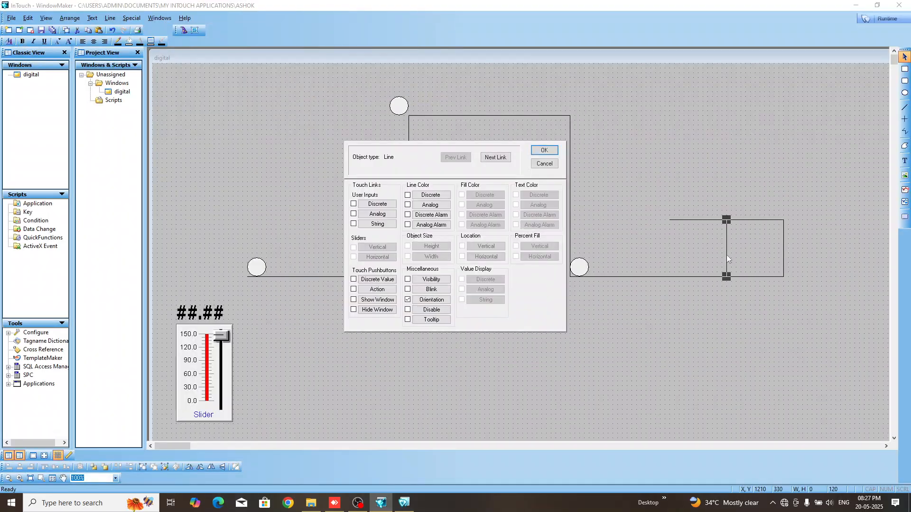
{"action": "left_click", "coordinate": [419, 280]}
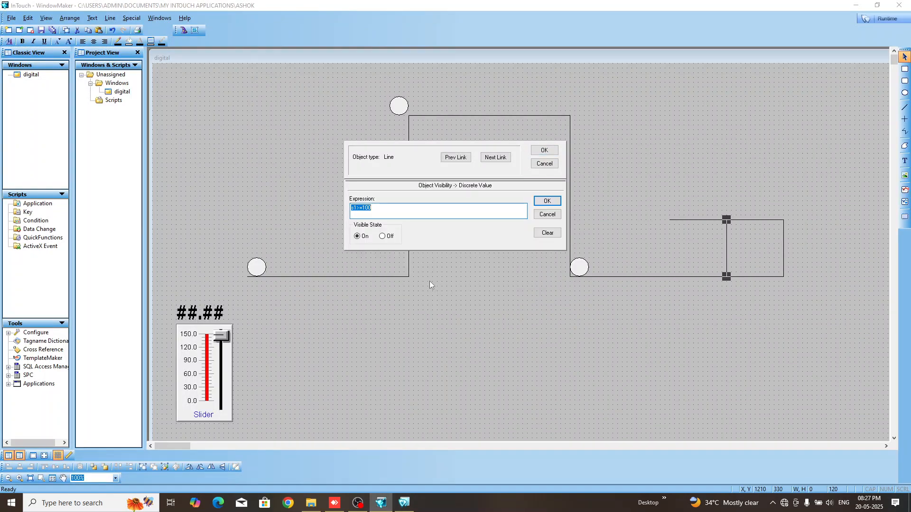
{"action": "left_click", "coordinate": [417, 212]}
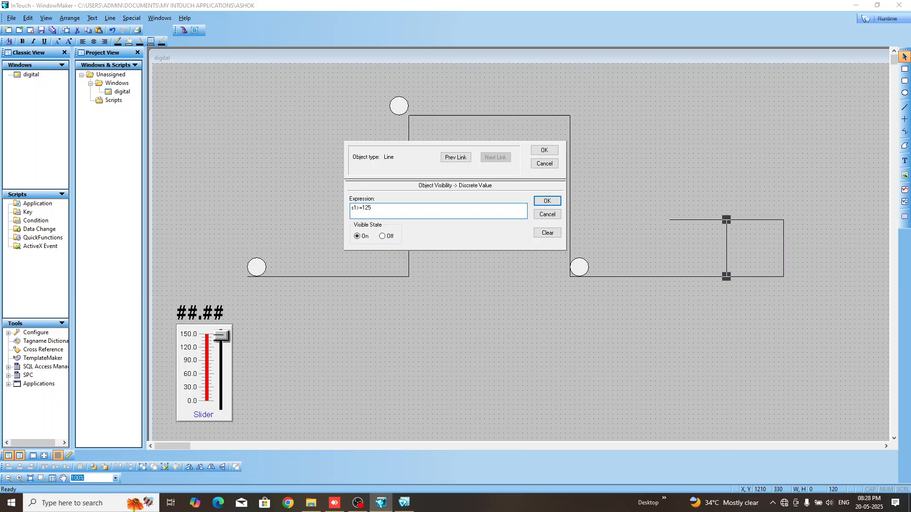
{"action": "left_click", "coordinate": [546, 200]}
{"action": "left_click", "coordinate": [548, 150]}
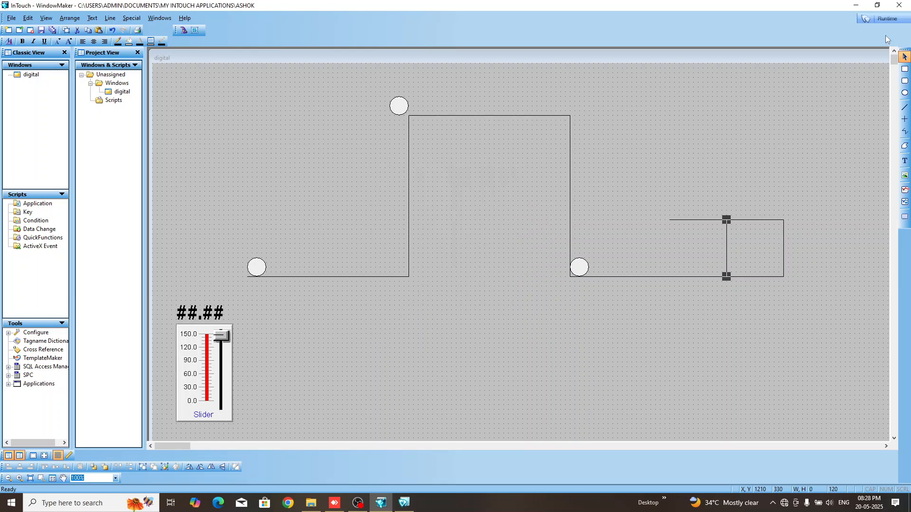
- Check the box's left line visibility at runtime with the slider at 0, and return to development
{"action": "left_click", "coordinate": [883, 18]}
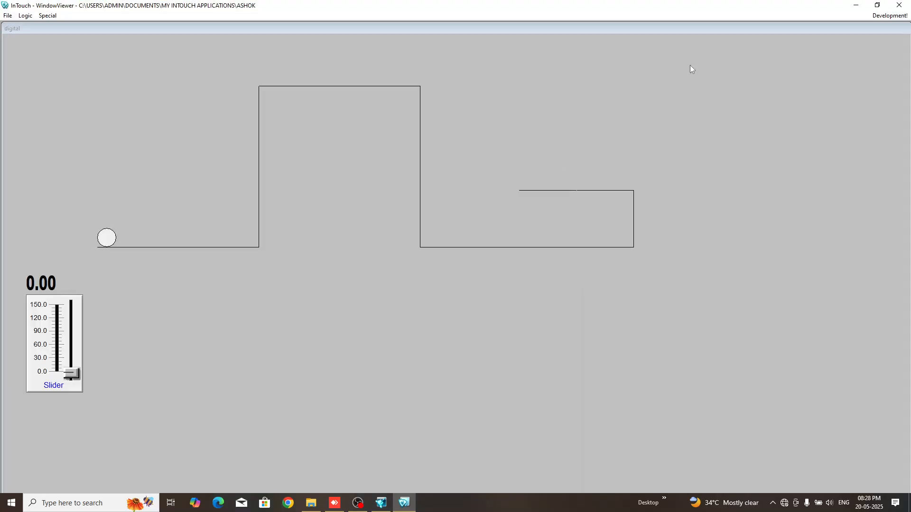
{"action": "left_click", "coordinate": [890, 16]}
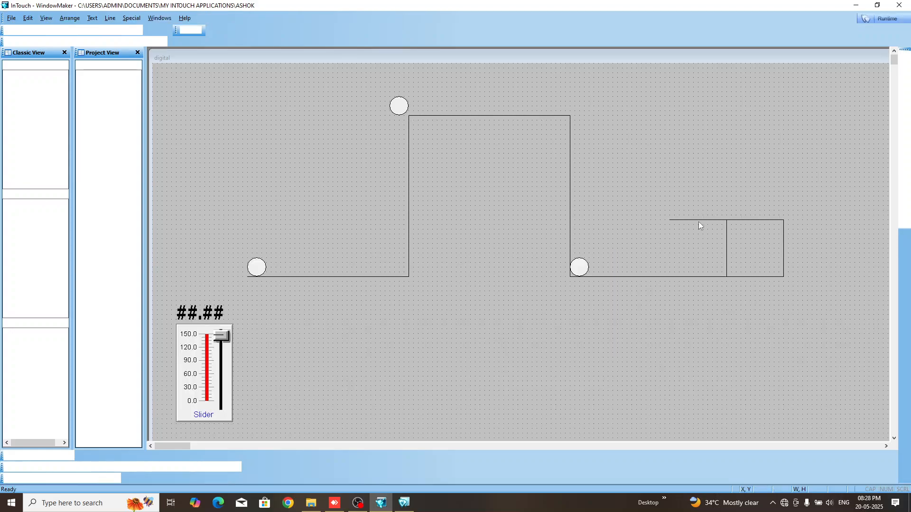
- Set the visibility expression of the horizontal line beside the box to s1>=125
{"action": "double_click", "coordinate": [703, 219]}
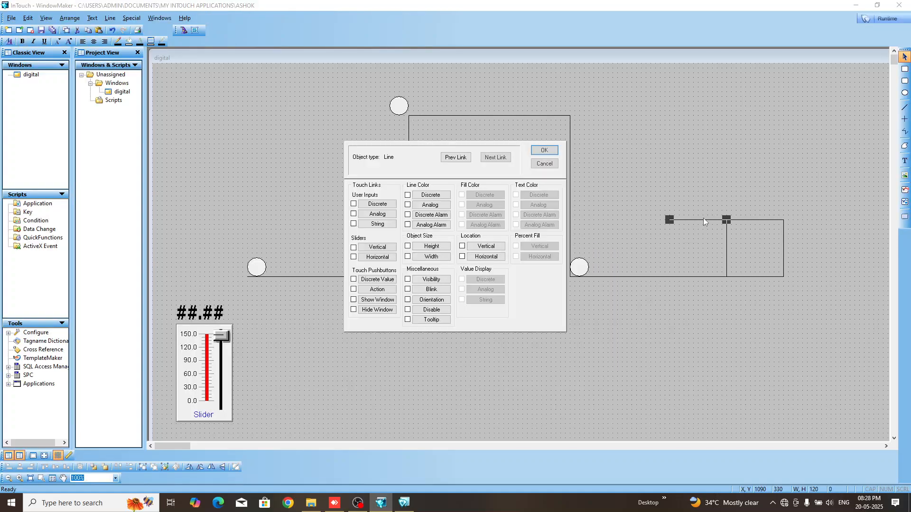
{"action": "left_click", "coordinate": [407, 279]}
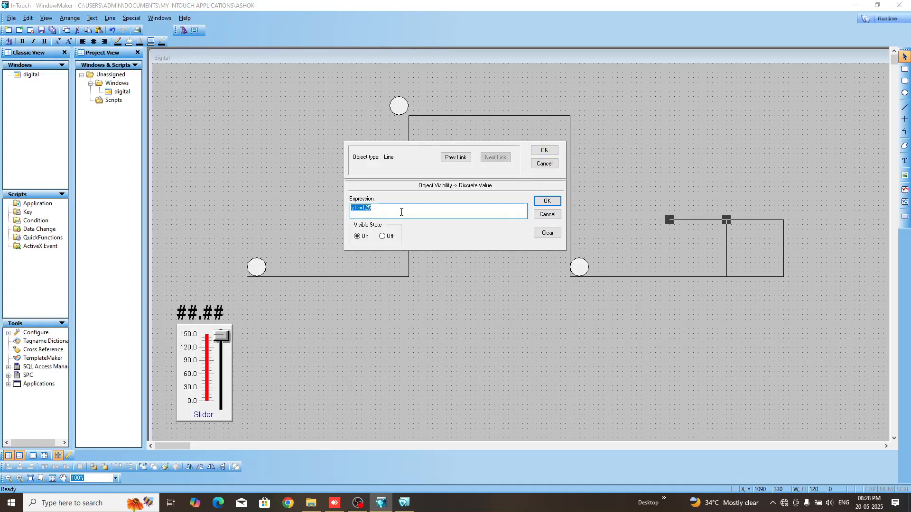
{"action": "left_click", "coordinate": [401, 209]}
{"action": "key", "text": "Left"}
{"action": "key", "text": "Left"}
{"action": "key", "text": "Left"}
{"action": "key", "text": "Left"}
{"action": "key", "text": "BackSpace"}
{"action": "type", "text": ">"}
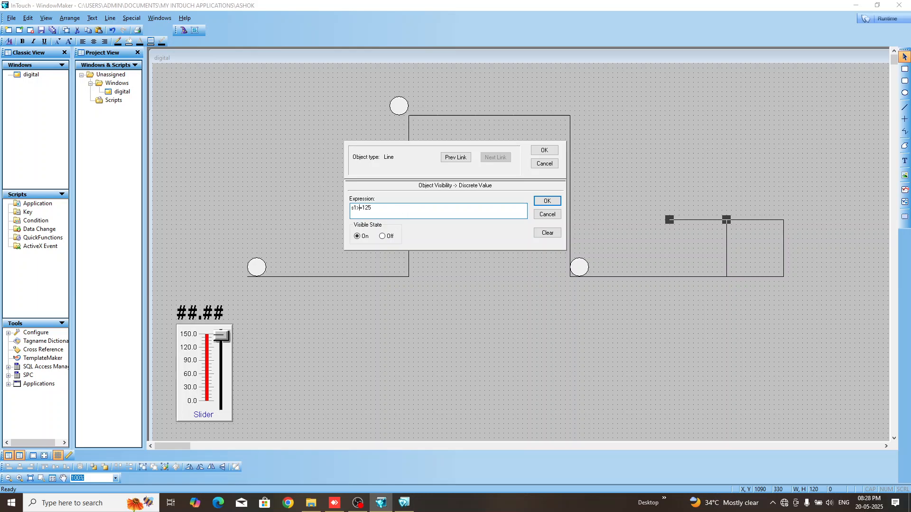
{"action": "left_click", "coordinate": [547, 201]}
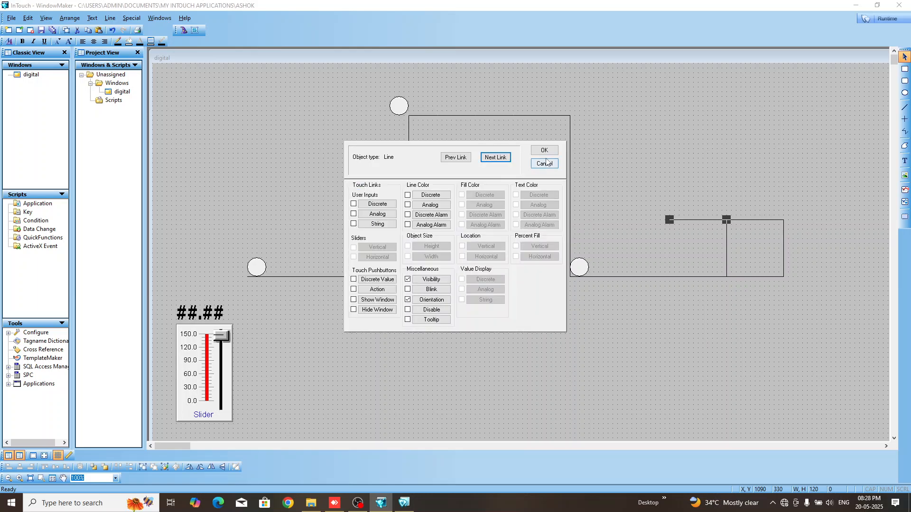
{"action": "left_click", "coordinate": [540, 150]}
- Test the horizontal line's visibility at runtime by raising the slider from 0 to 150, and return to development
{"action": "left_click", "coordinate": [882, 19]}
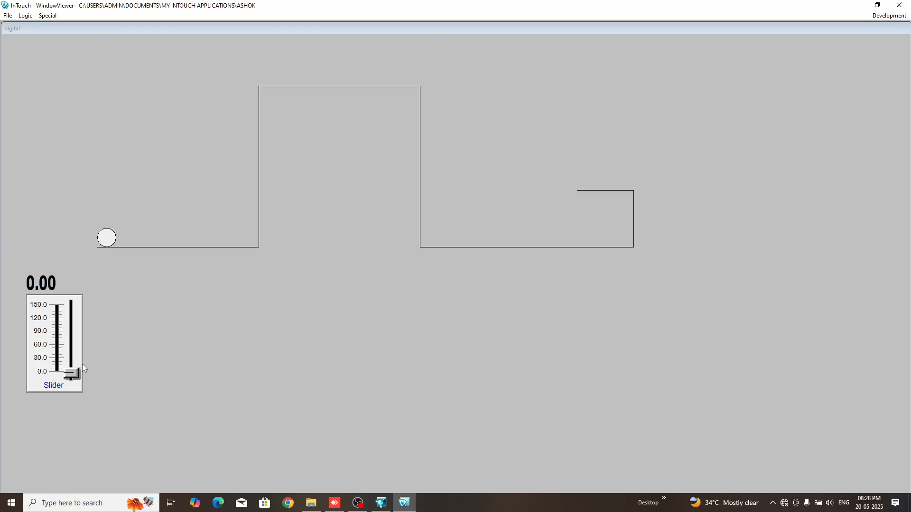
{"action": "left_click_drag", "start_coordinate": [72, 369], "coordinate": [84, 287]}
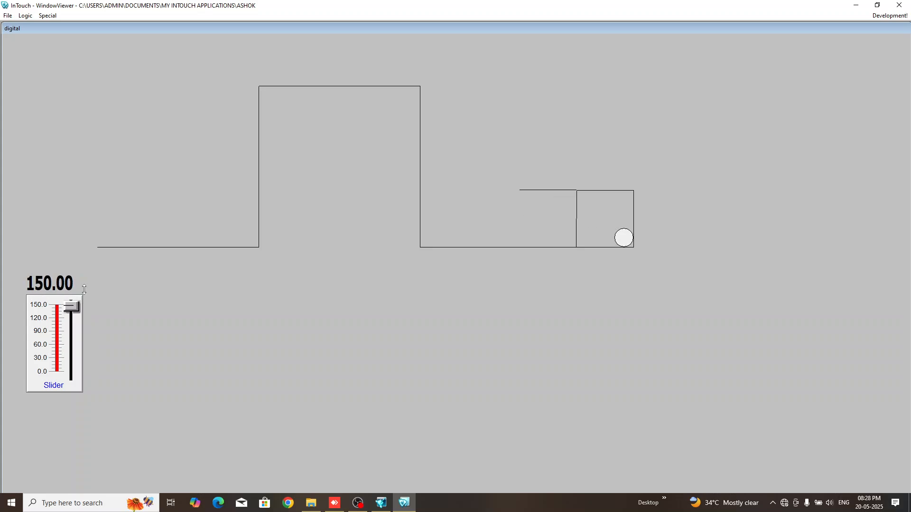
{"action": "left_click", "coordinate": [898, 18]}
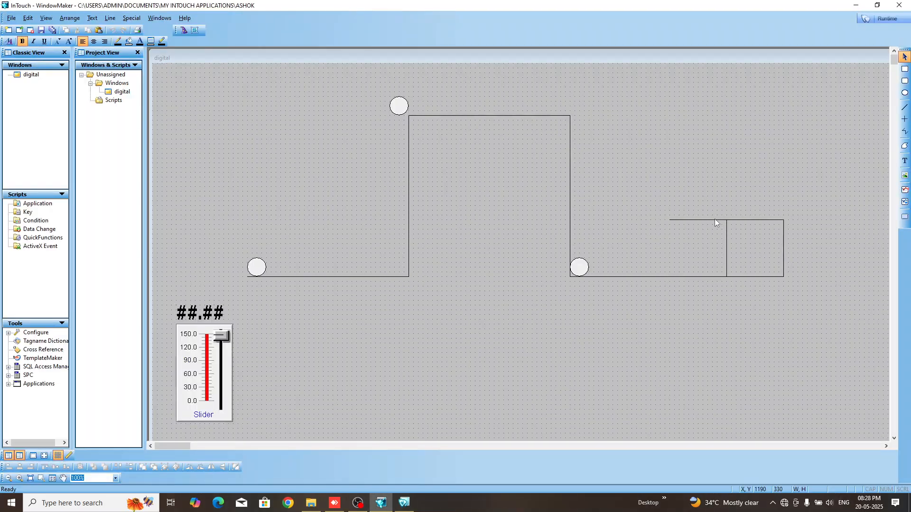
- Change the visibility expression of the box's left line to s1<=125
{"action": "double_click", "coordinate": [727, 238]}
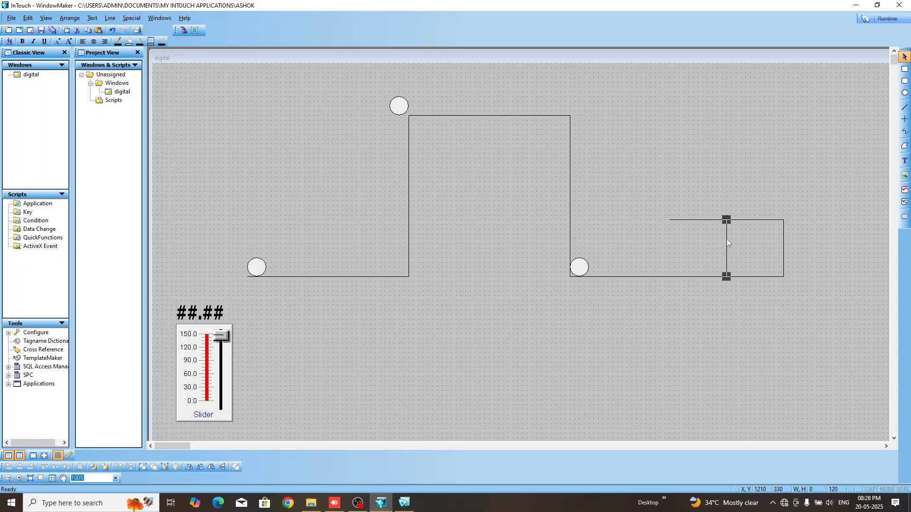
{"action": "left_click", "coordinate": [425, 280]}
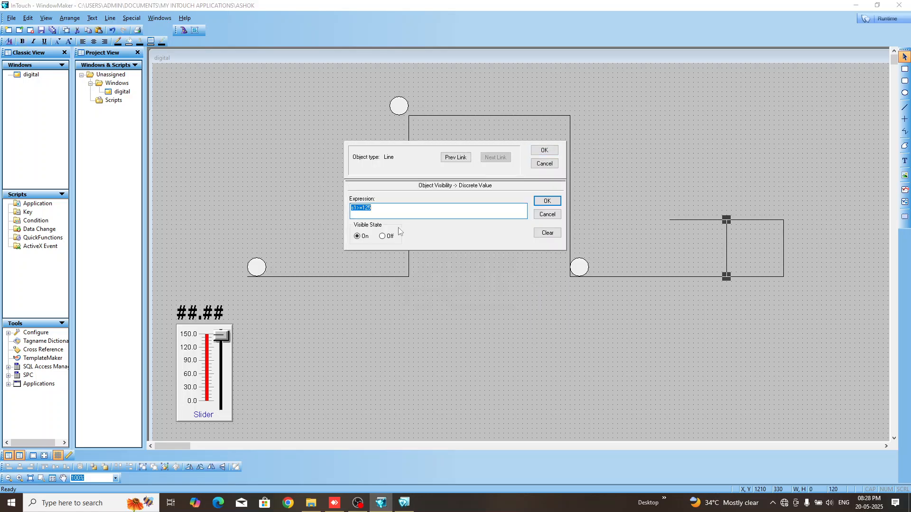
{"action": "left_click", "coordinate": [361, 211]}
{"action": "key", "text": "BackSpace"}
{"action": "type", "text": "<"}
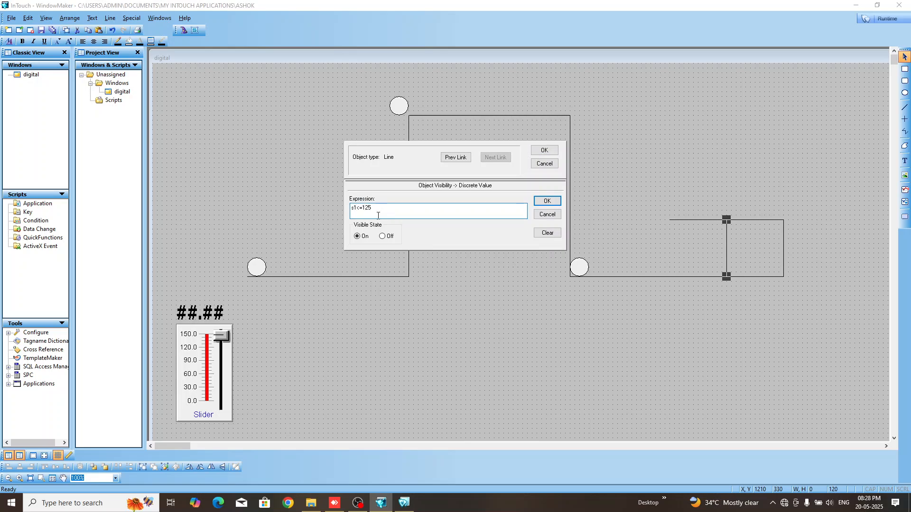
{"action": "left_click", "coordinate": [547, 201]}
{"action": "left_click", "coordinate": [544, 150]}
- Review the visibility expression of the horizontal line beside the box
{"action": "double_click", "coordinate": [690, 220]}
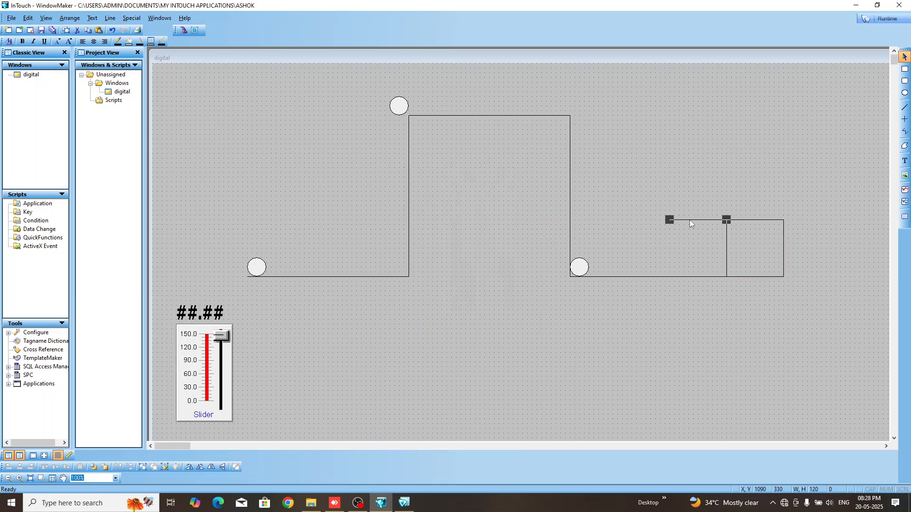
{"action": "left_click", "coordinate": [431, 279]}
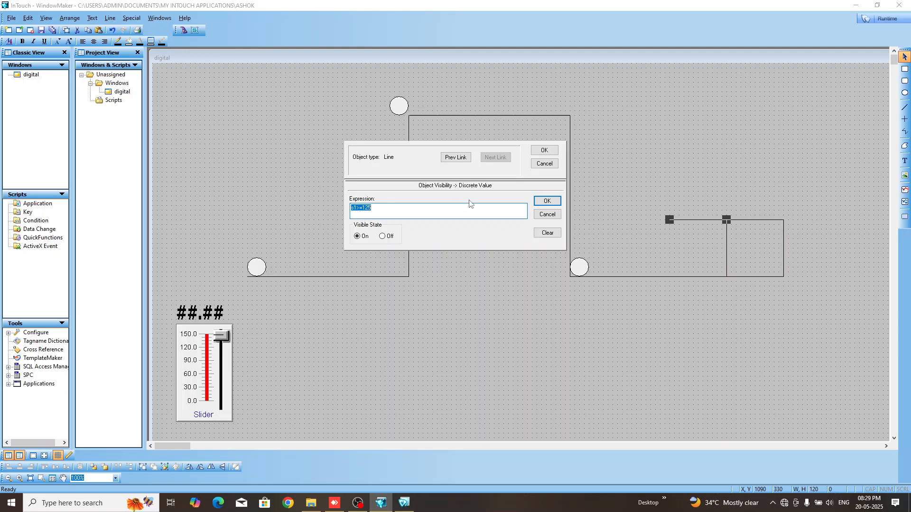
{"action": "left_click", "coordinate": [547, 200]}
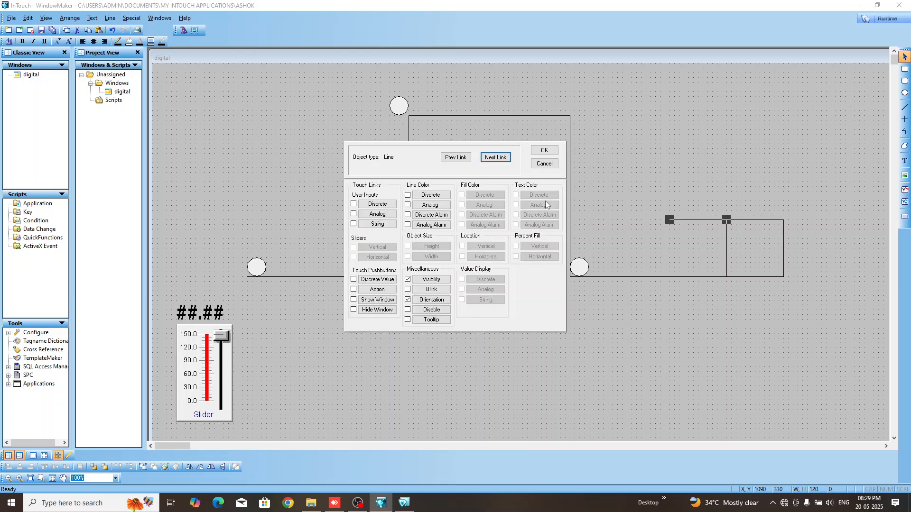
{"action": "left_click", "coordinate": [544, 151]}
- Test the visibility of both door lines at runtime, leaving the slider at 150, and return to development
{"action": "left_click", "coordinate": [886, 20]}
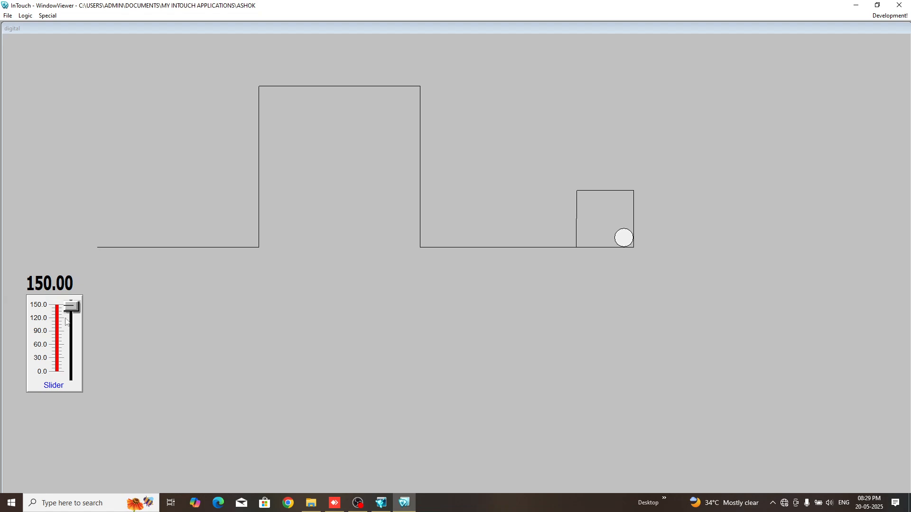
{"action": "left_click_drag", "start_coordinate": [71, 305], "coordinate": [71, 284]}
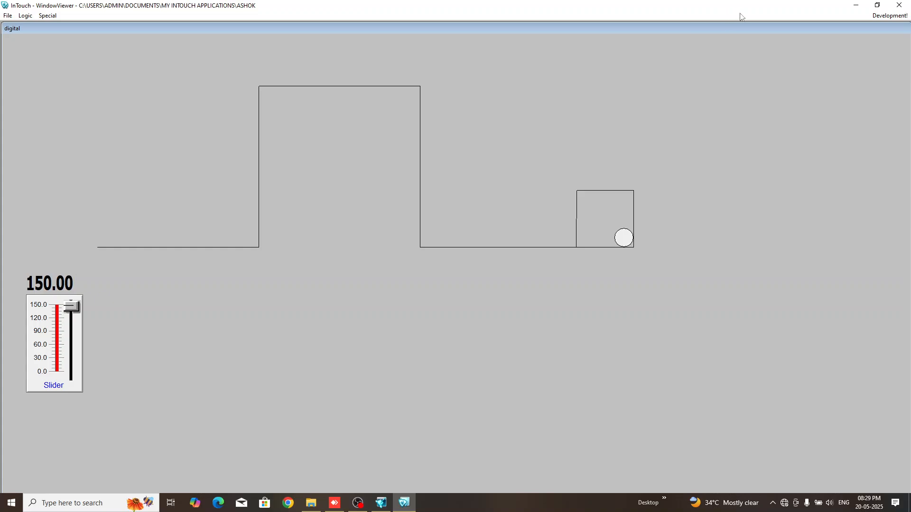
{"action": "left_click", "coordinate": [899, 17]}
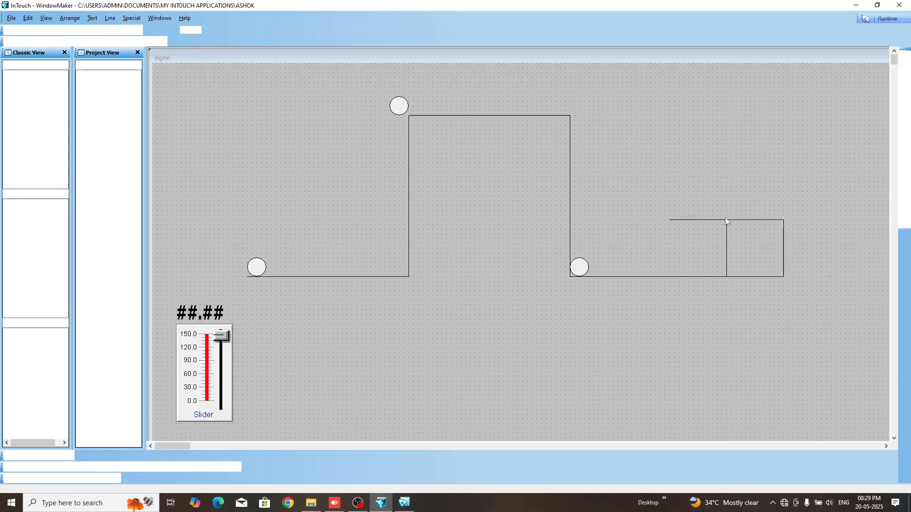
- Review the orientation link settings of the box's left line
{"action": "double_click", "coordinate": [725, 241]}
{"action": "left_click", "coordinate": [432, 299]}
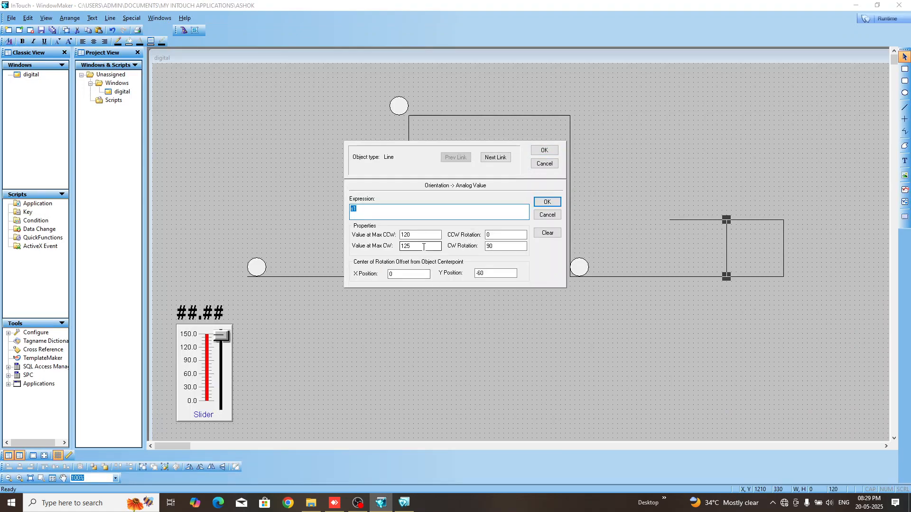
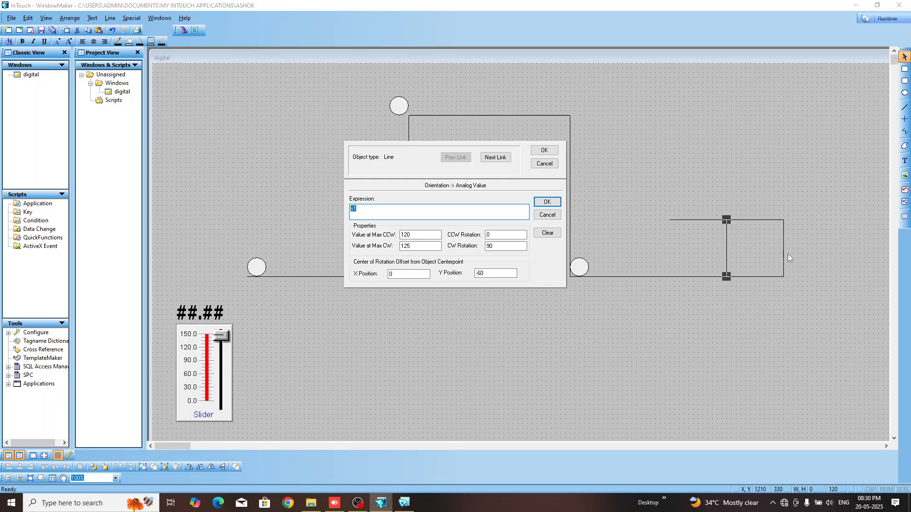
{"action": "left_click", "coordinate": [547, 201]}
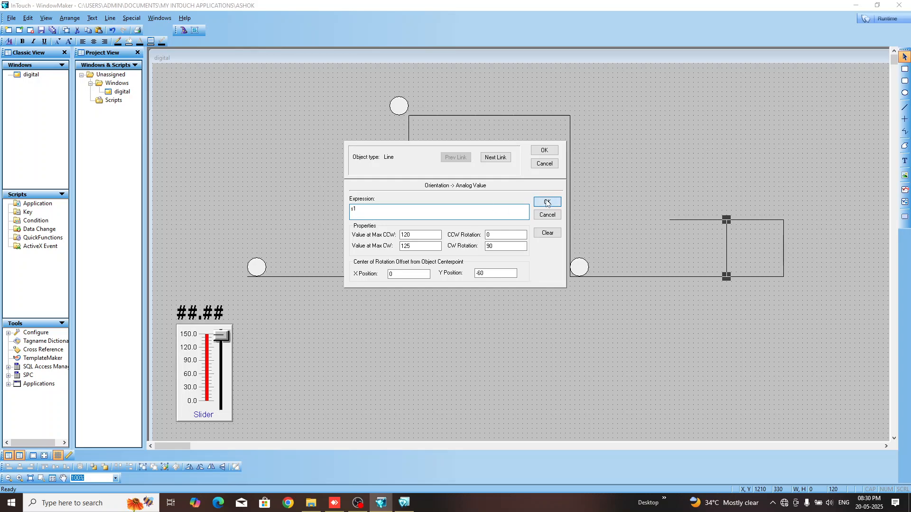
{"action": "left_click", "coordinate": [544, 151]}
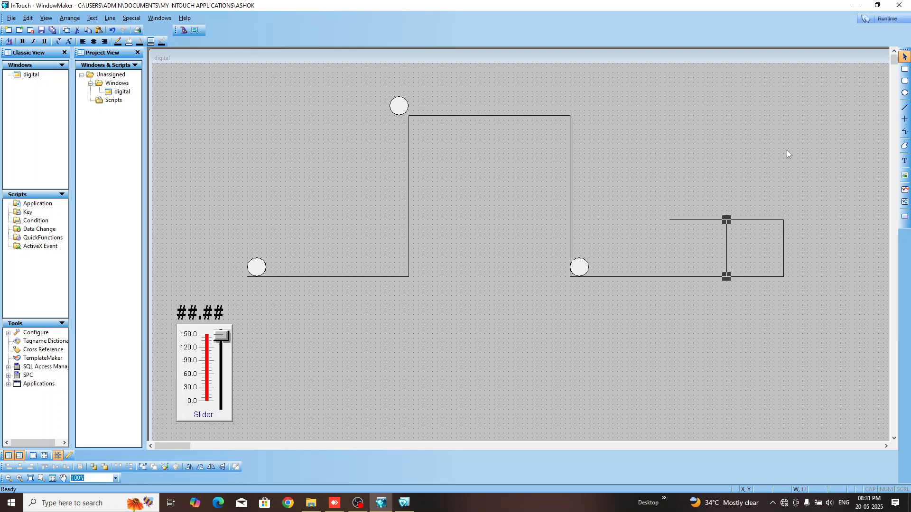
- Add a blink link to the circle on the lower path leading to the box, with expression s1>=140 and Fast blink speed
{"action": "double_click", "coordinate": [579, 273]}
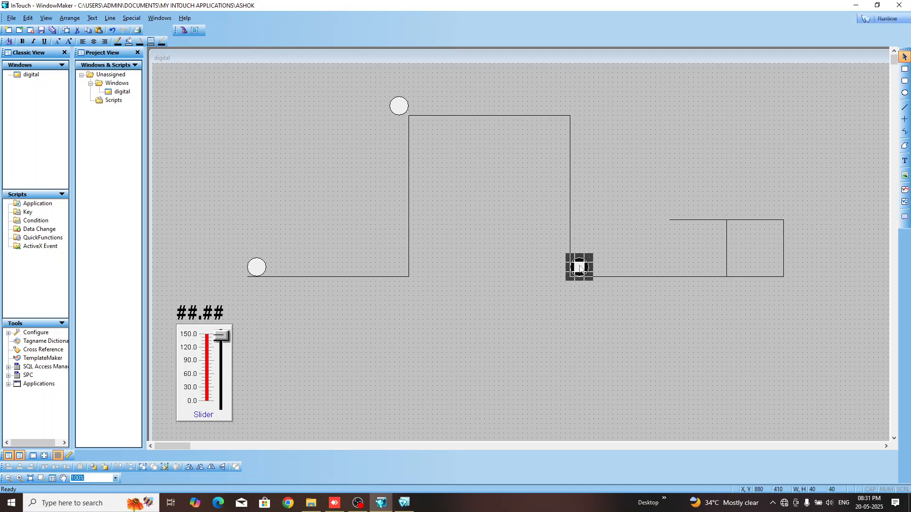
{"action": "left_click", "coordinate": [408, 280]}
{"action": "left_click", "coordinate": [408, 289]}
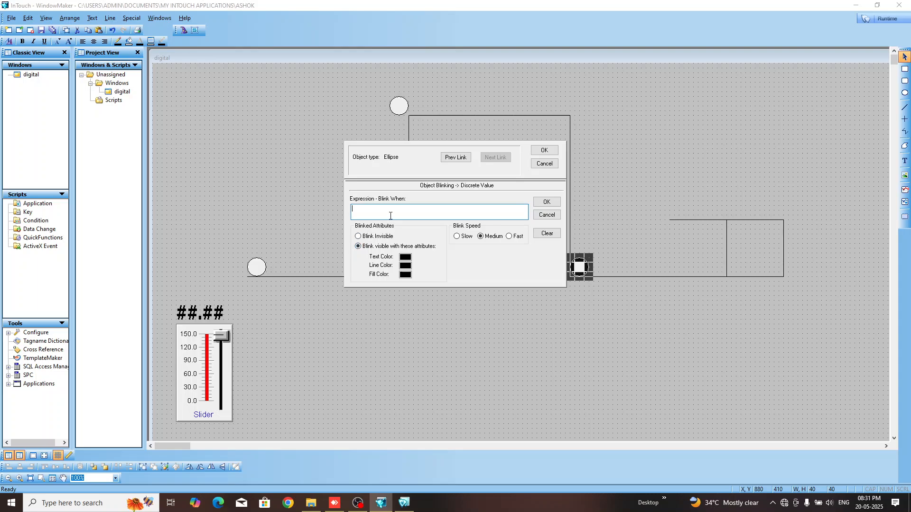
{"action": "type", "text": "s1>="}
{"action": "type", "text": "140"}
{"action": "left_click", "coordinate": [509, 236]}
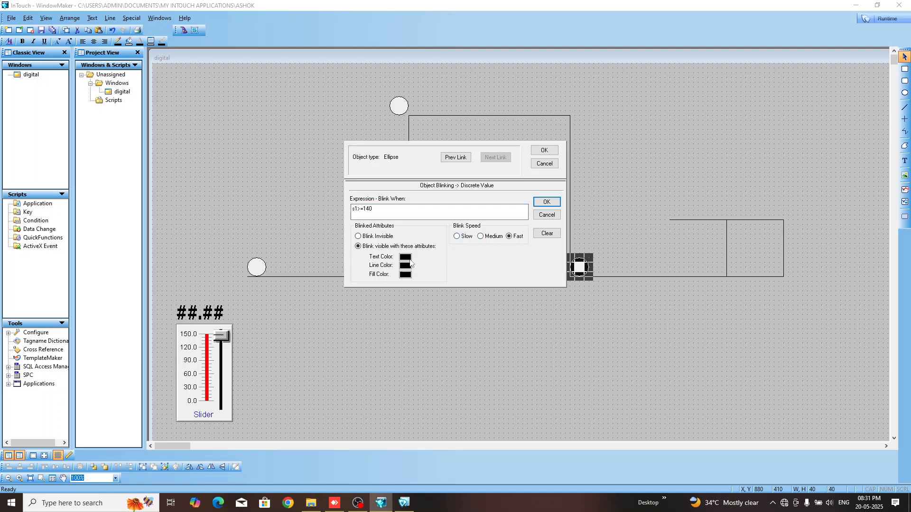
- Set the circle's blink colors to blue text, red line and yellow fill, and accept the link
{"action": "left_click", "coordinate": [406, 258]}
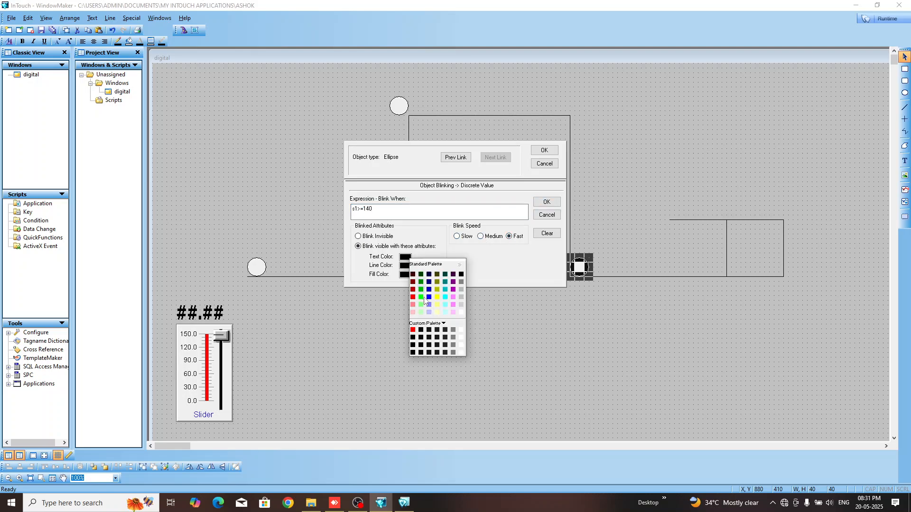
{"action": "left_click", "coordinate": [429, 297]}
{"action": "left_click", "coordinate": [411, 267]}
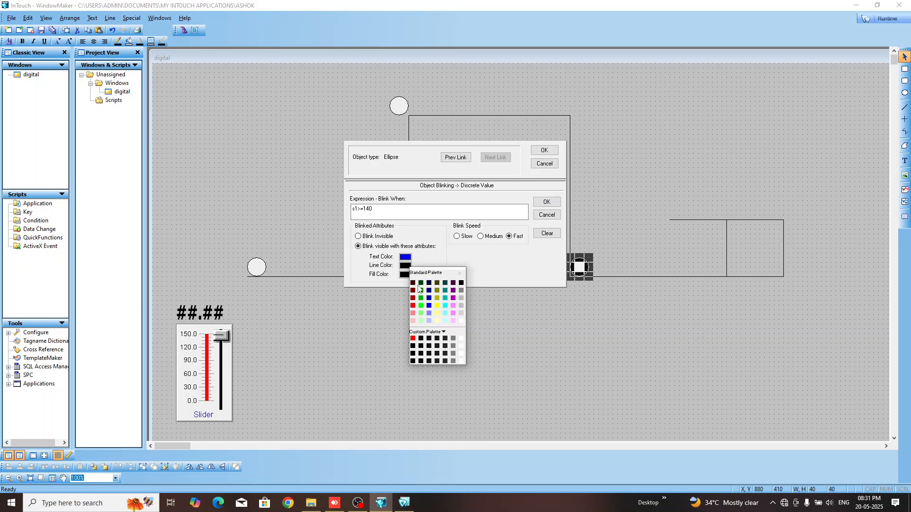
{"action": "left_click", "coordinate": [415, 307]}
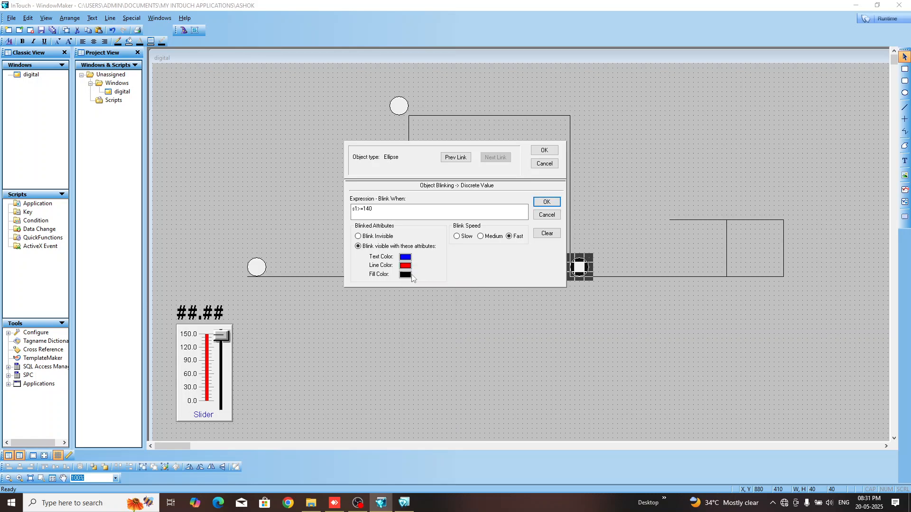
{"action": "left_click", "coordinate": [407, 276]}
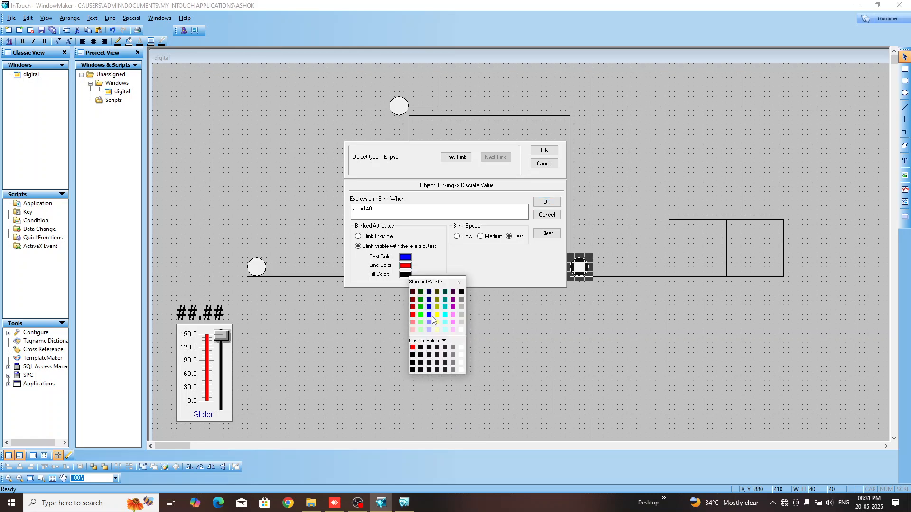
{"action": "left_click", "coordinate": [437, 316]}
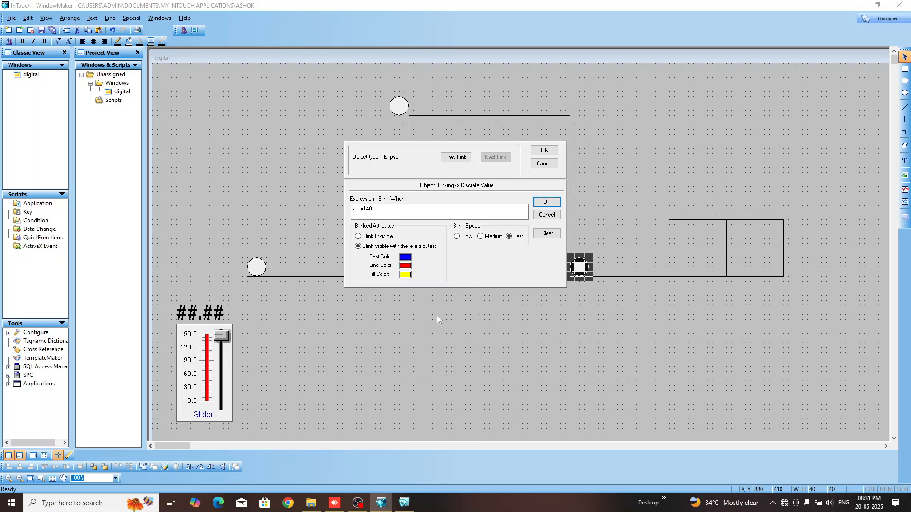
{"action": "left_click", "coordinate": [547, 202]}
{"action": "left_click", "coordinate": [545, 150]}
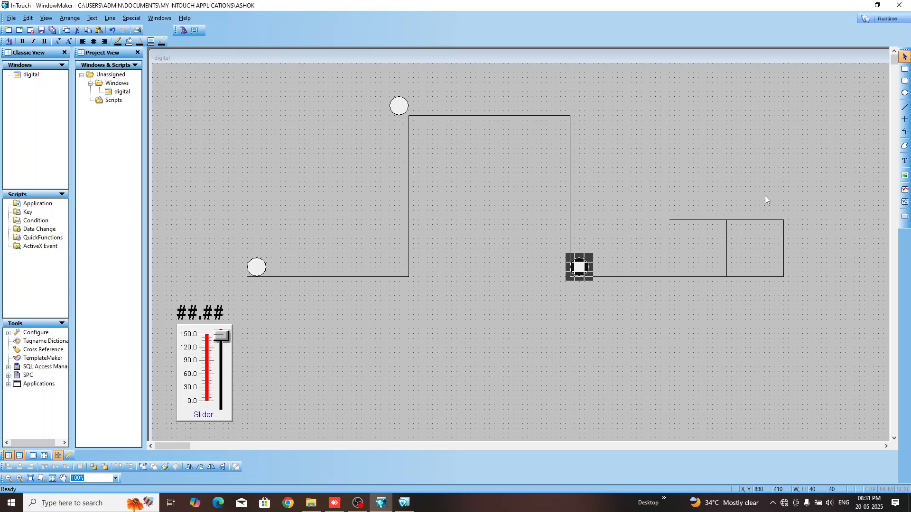
- Insert a Round Siren light from the wizards just above the box and nudge it slightly left
{"action": "left_click", "coordinate": [185, 31]}
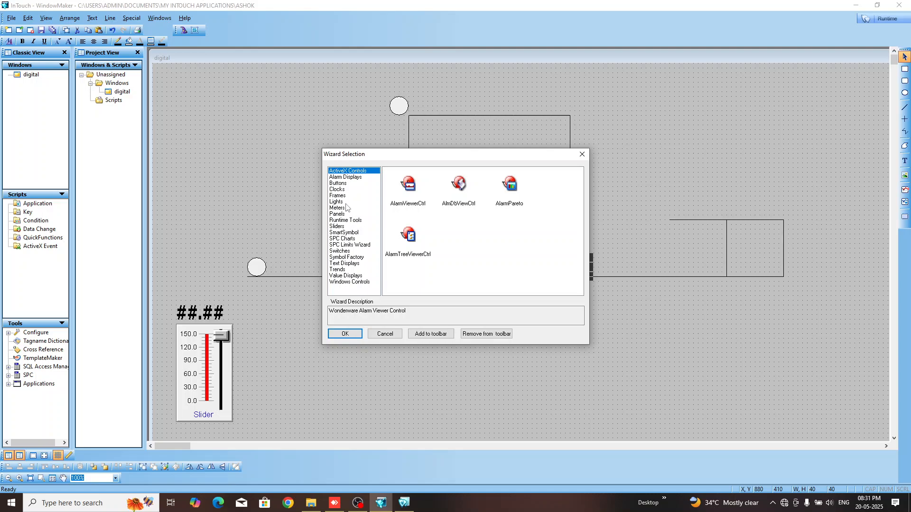
{"action": "left_click", "coordinate": [341, 202]}
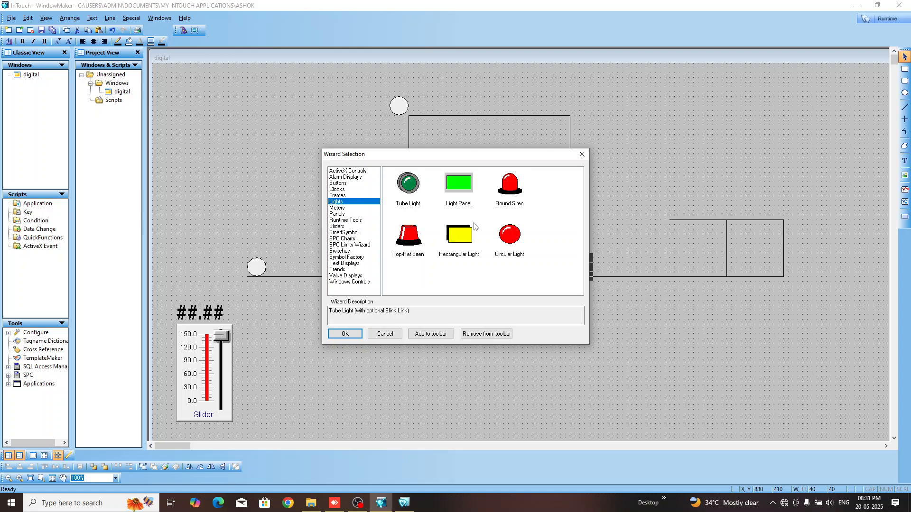
{"action": "double_click", "coordinate": [511, 186]}
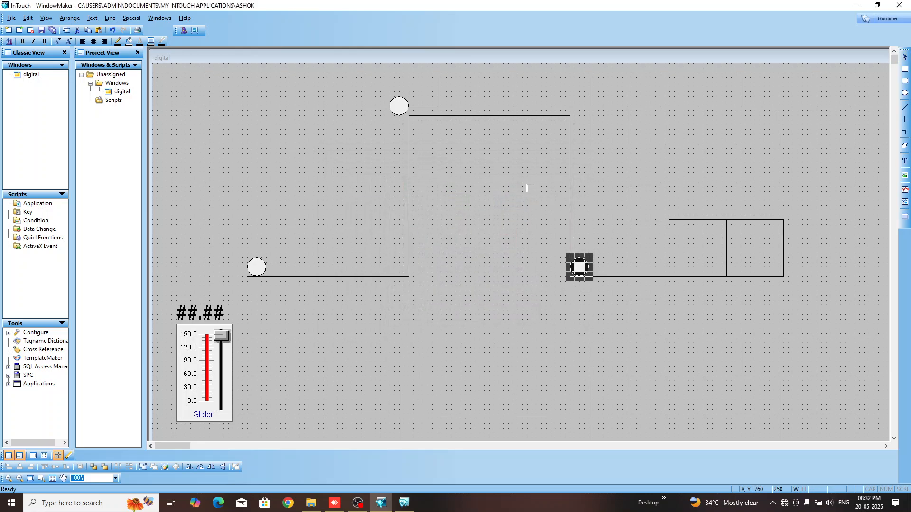
{"action": "left_click", "coordinate": [735, 173]}
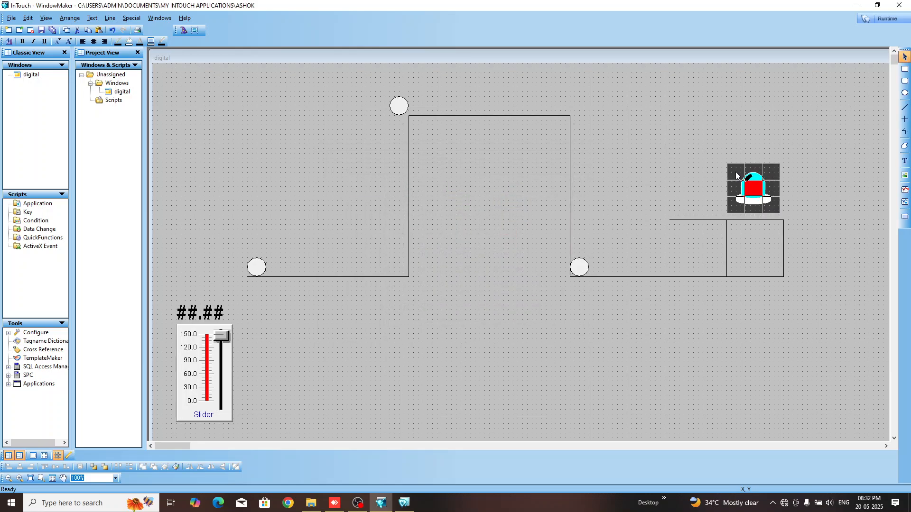
{"action": "key", "text": "Left"}
{"action": "left_click", "coordinate": [781, 206]}
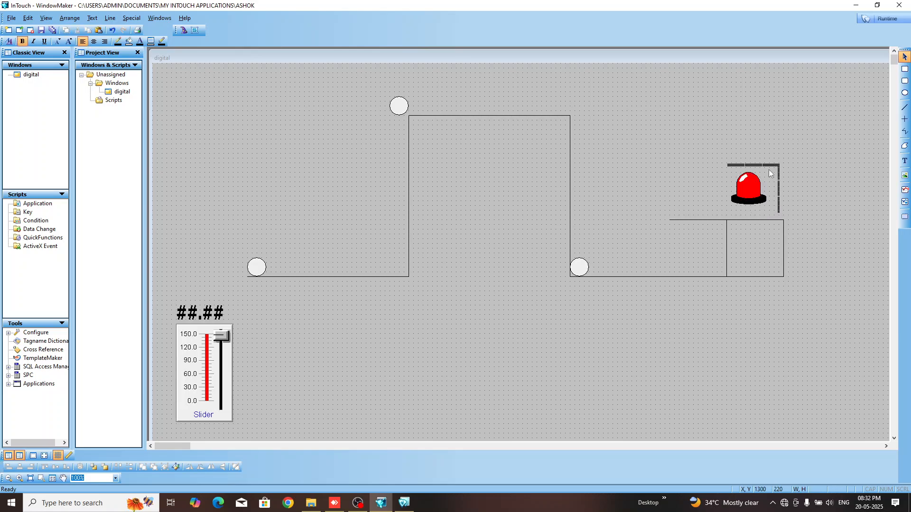
- Try a new expression in the round siren light's settings and delete the light from above the box
{"action": "double_click", "coordinate": [762, 185]}
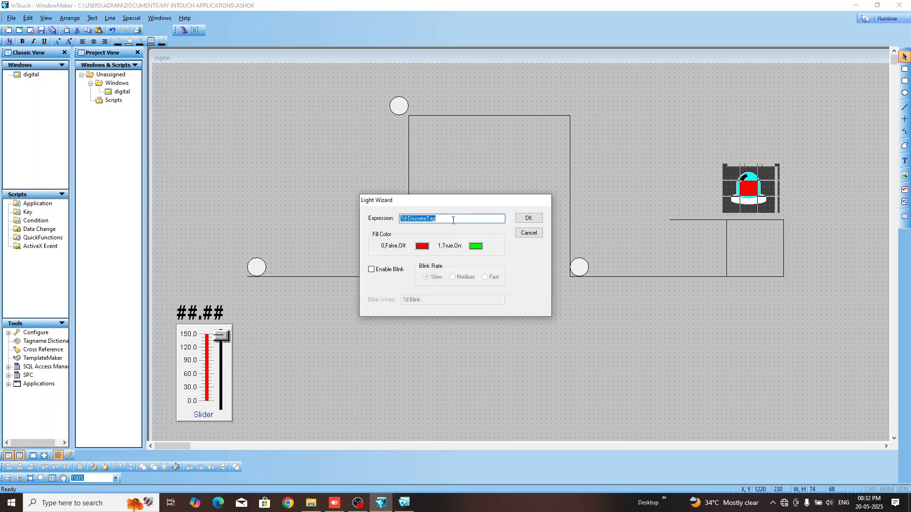
{"action": "key", "text": "BackSpace"}
{"action": "type", "text": "l1"}
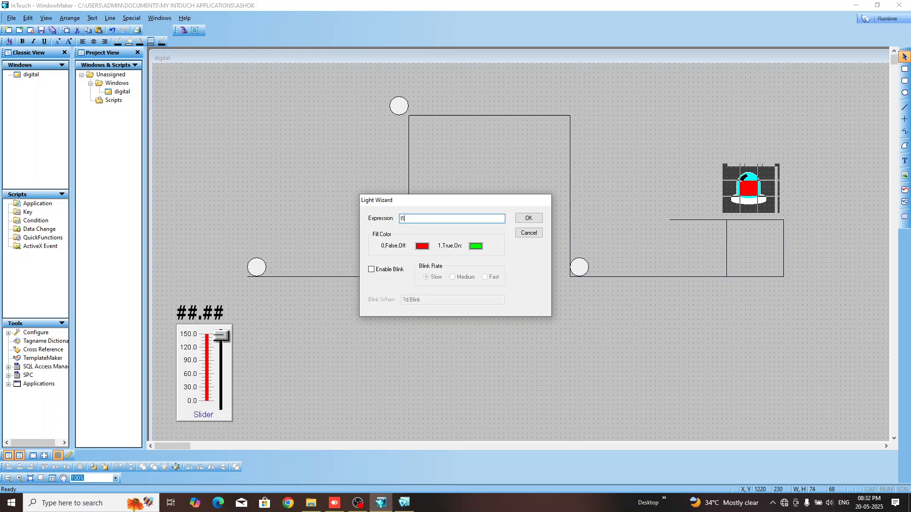
{"action": "key", "text": "Return"}
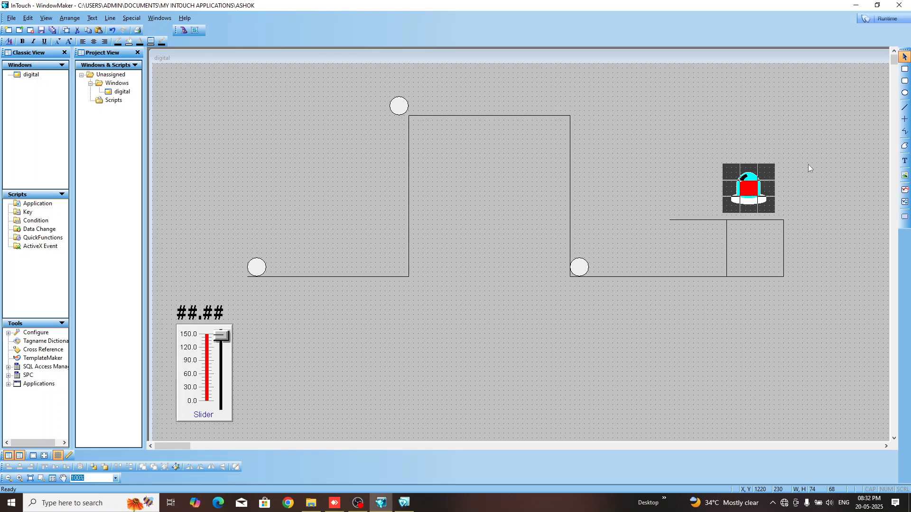
{"action": "key", "text": "Delete"}
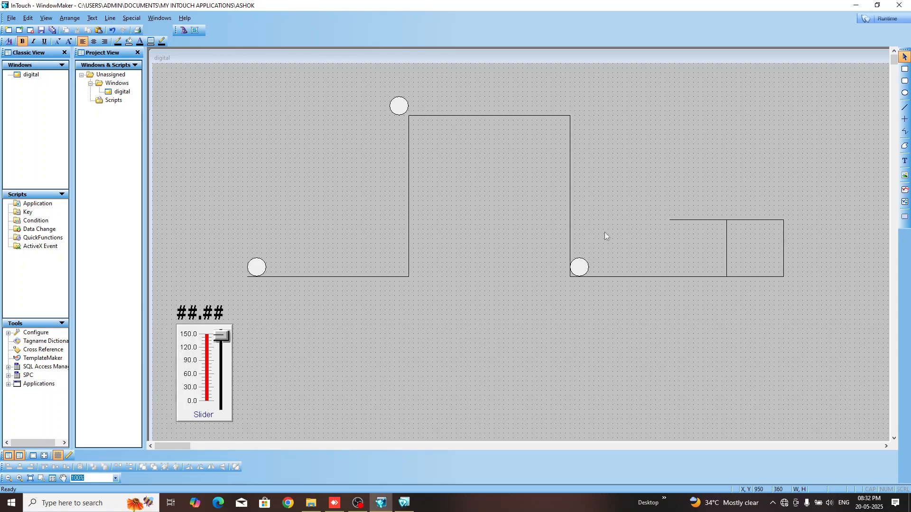
- Write a While Showing window script for digital: if s1<=150 then s1=s1+1; endif; and if s1>=150 then s1=0; endif;
{"action": "right_click", "coordinate": [623, 311]}
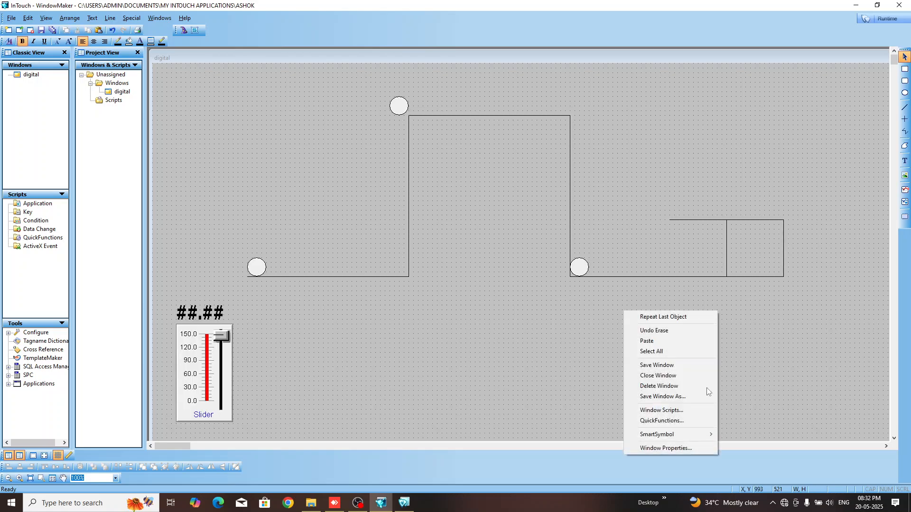
{"action": "left_click", "coordinate": [684, 411]}
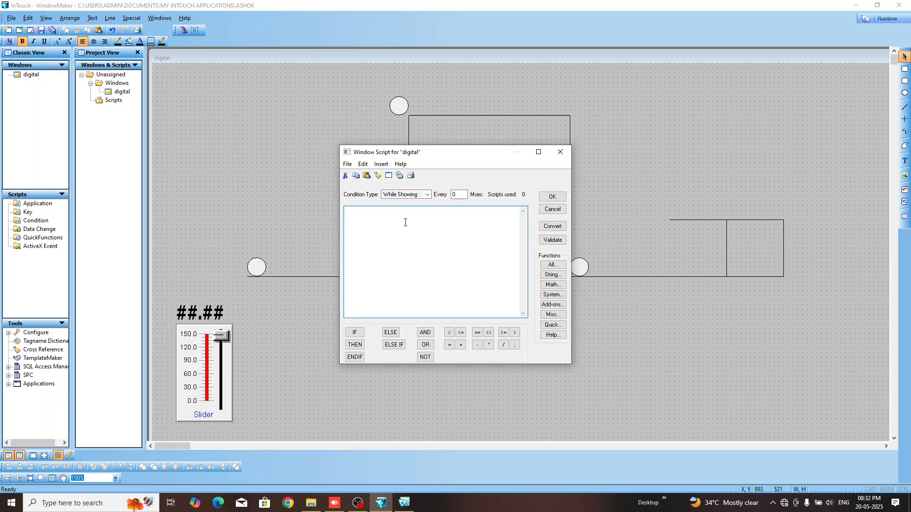
{"action": "type", "text": "s1<=1"}
{"action": "key", "text": "BackSpace"}
{"action": "key", "text": "BackSpace"}
{"action": "key", "text": "BackSpace"}
{"action": "key", "text": "BackSpace"}
{"action": "key", "text": "BackSpace"}
{"action": "type", "text": "if s1<=150 then s1=s1+"}
{"action": "type", "text": "1; endif"}
- Set the script to run every 1 msec, validate and accept it, and test the window in runtime before returning to development
{"action": "double_click", "coordinate": [458, 194]}
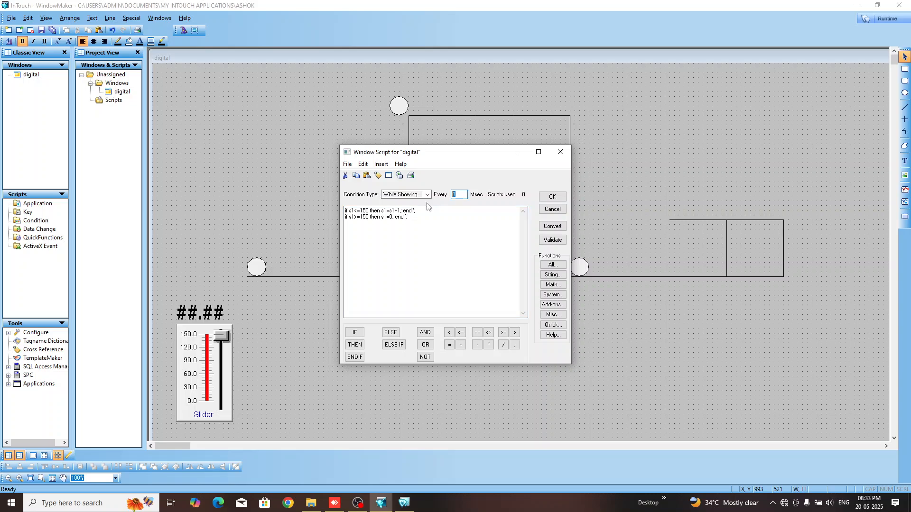
{"action": "type", "text": "1"}
{"action": "left_click", "coordinate": [551, 240]}
{"action": "left_click", "coordinate": [552, 196]}
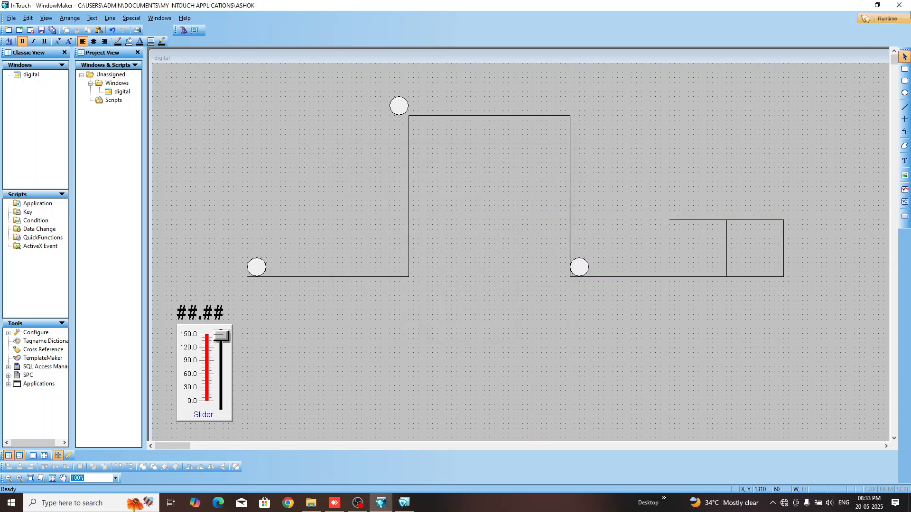
{"action": "left_click", "coordinate": [896, 22]}
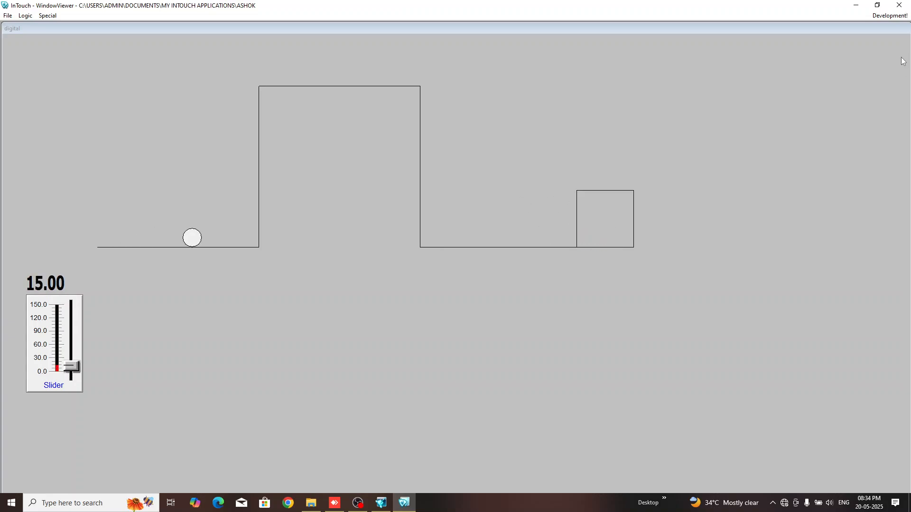
{"action": "left_click", "coordinate": [883, 17]}
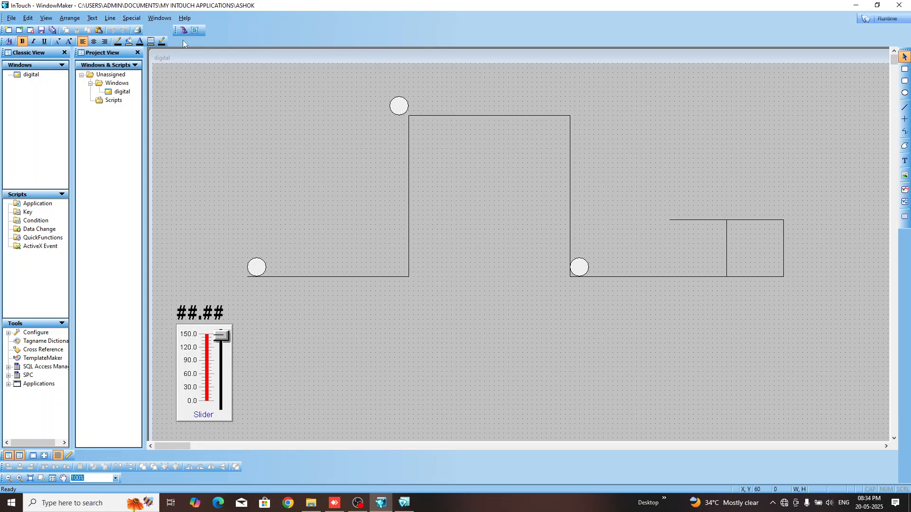
- Draw an ellipse about 70 by 60 above the box and stack two copies of it below
{"action": "left_click", "coordinate": [904, 92]}
{"action": "left_click_drag", "start_coordinate": [766, 144], "coordinate": [768, 143]}
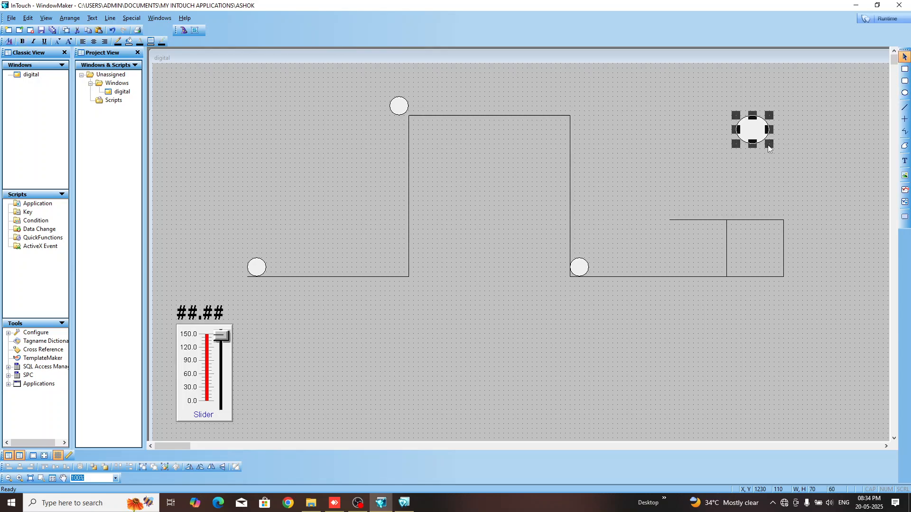
{"action": "left_click", "coordinate": [737, 153]}
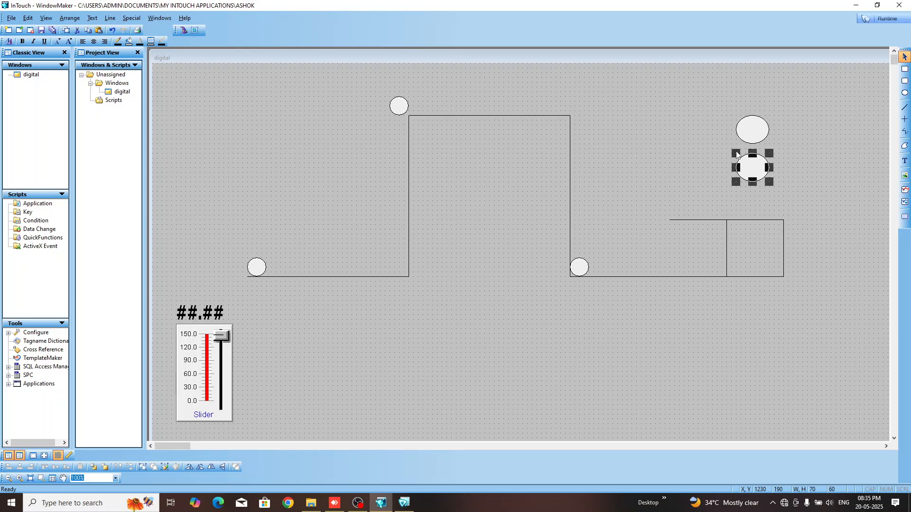
{"action": "key", "text": "ctrl+v"}
{"action": "left_click", "coordinate": [737, 188]}
{"action": "left_click", "coordinate": [802, 187]}
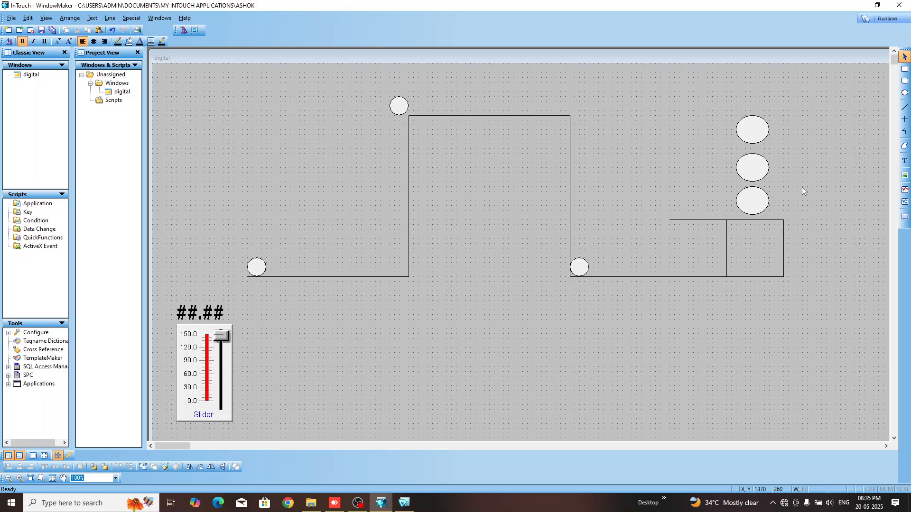
{"action": "double_click", "coordinate": [762, 129]}
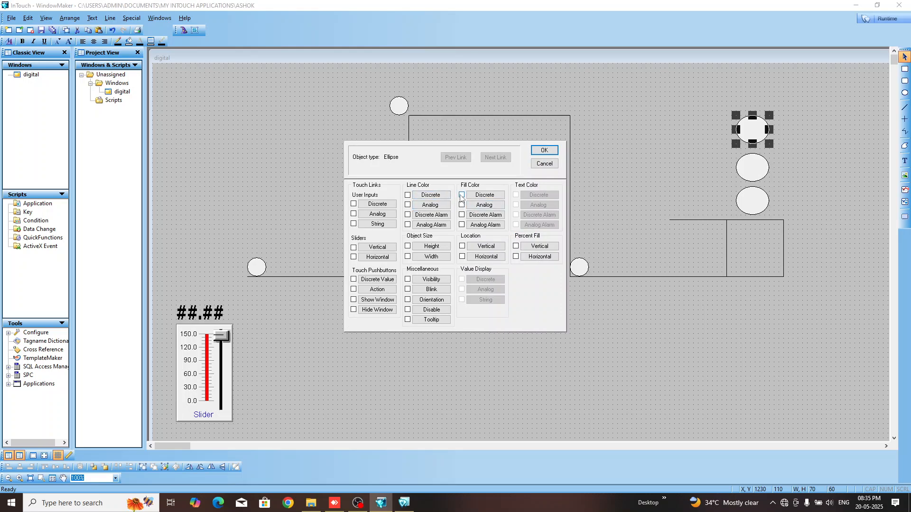
{"action": "left_click", "coordinate": [407, 289]}
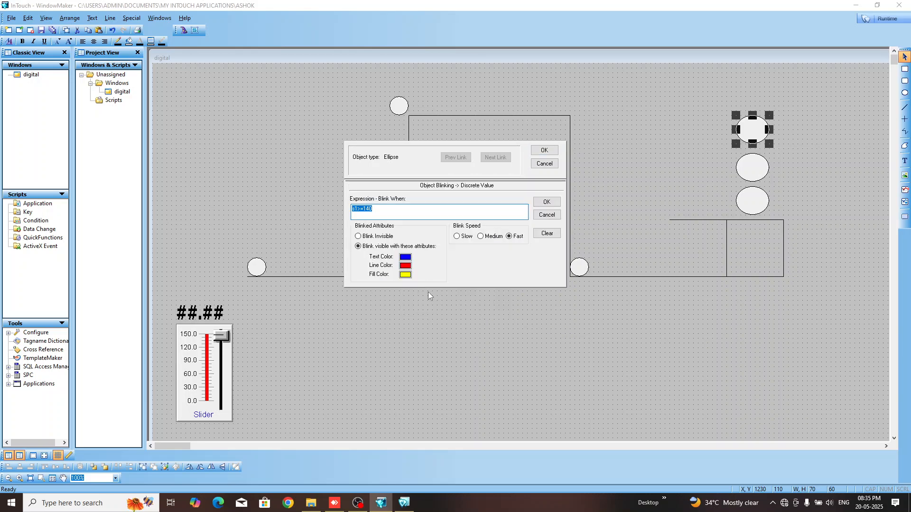
{"action": "left_click", "coordinate": [552, 215]}
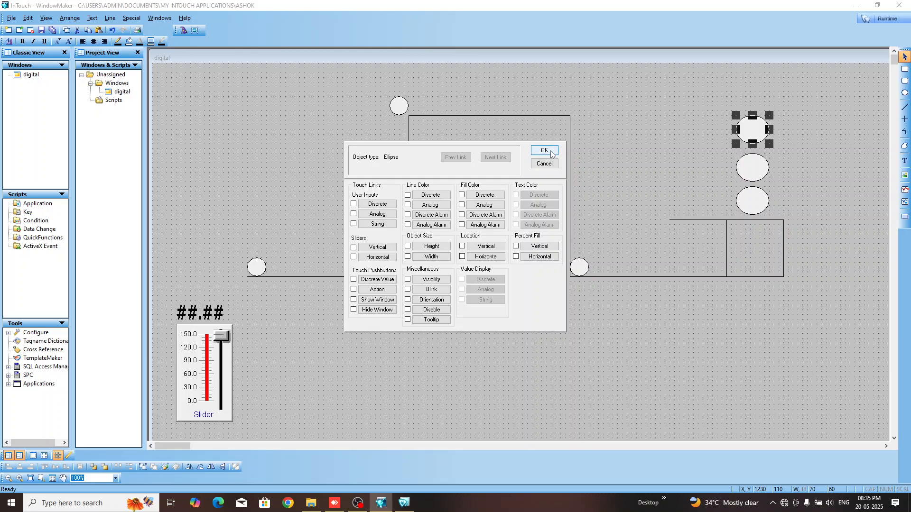
{"action": "left_click", "coordinate": [550, 164]}
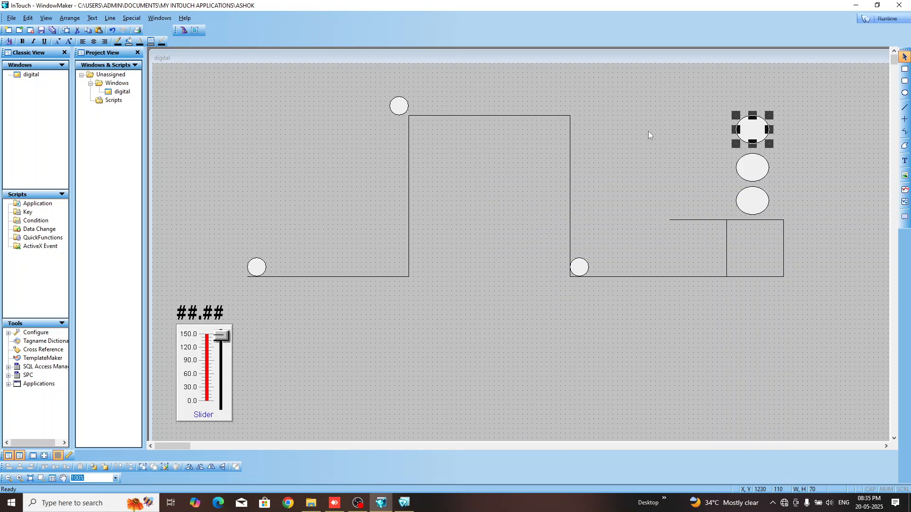
- Delete the three stacked ellipses above the box
{"action": "left_click_drag", "start_coordinate": [699, 83], "coordinate": [821, 238]}
{"action": "left_click", "coordinate": [824, 161]}
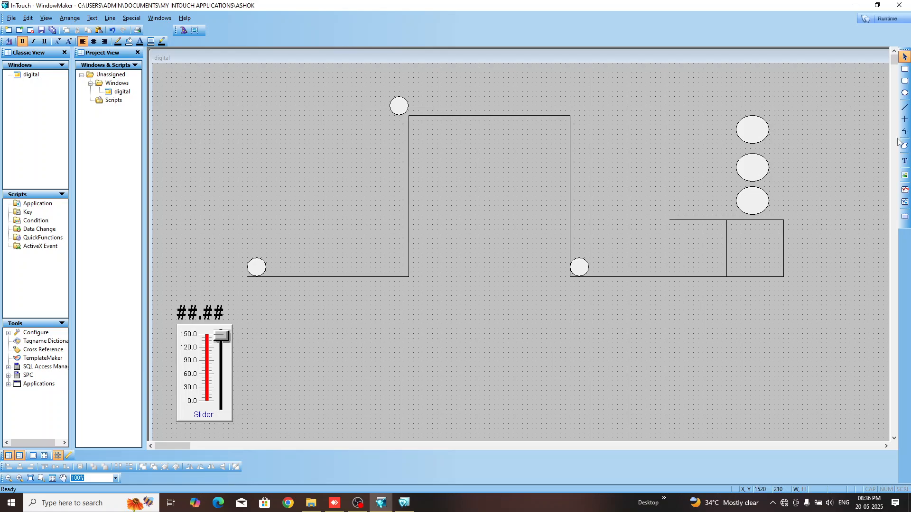
{"action": "left_click_drag", "start_coordinate": [721, 104], "coordinate": [785, 220]}
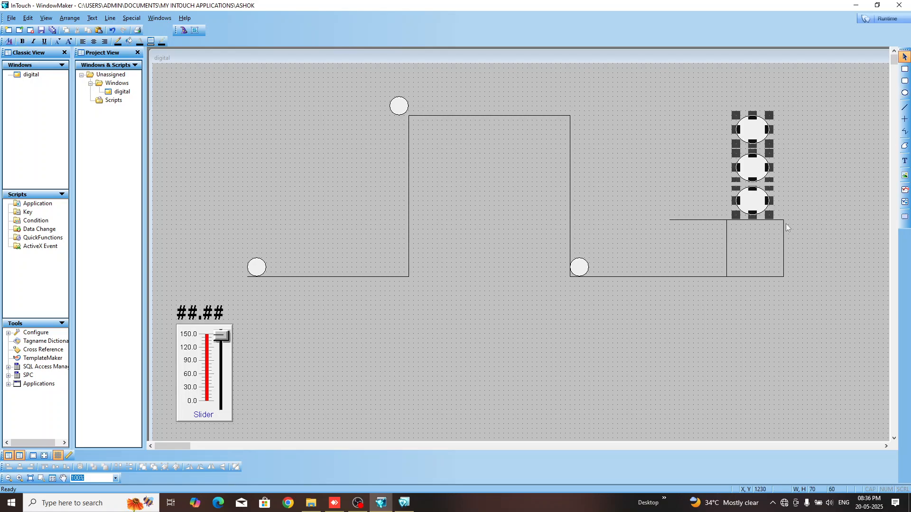
{"action": "key", "text": "Delete"}
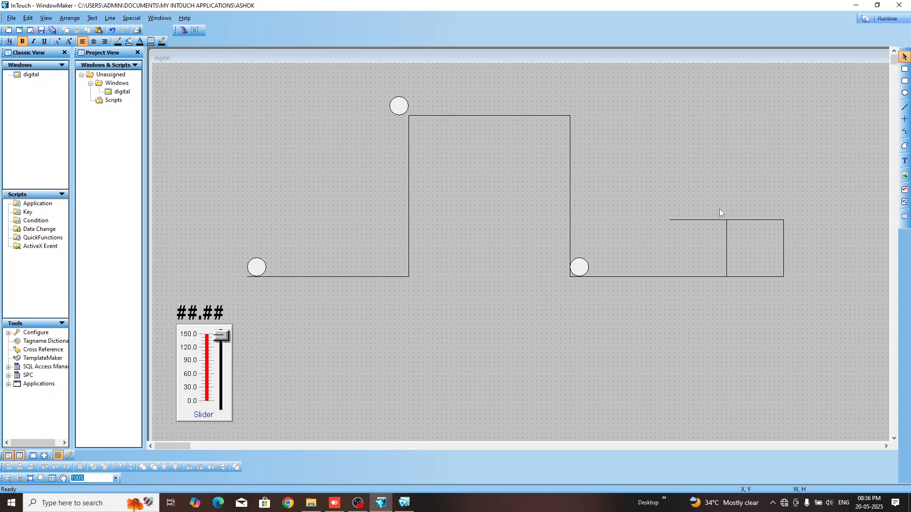
- Add a ### text object and enlarge it to about 100 by 58 beside the slider's value display
{"action": "left_click", "coordinate": [905, 162]}
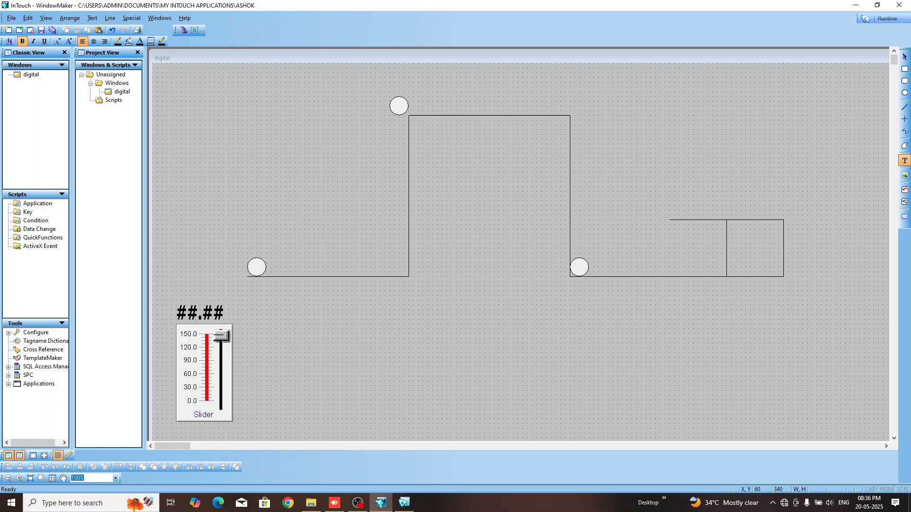
{"action": "left_click", "coordinate": [181, 224]}
{"action": "type", "text": "###"}
{"action": "left_click", "coordinate": [217, 234]}
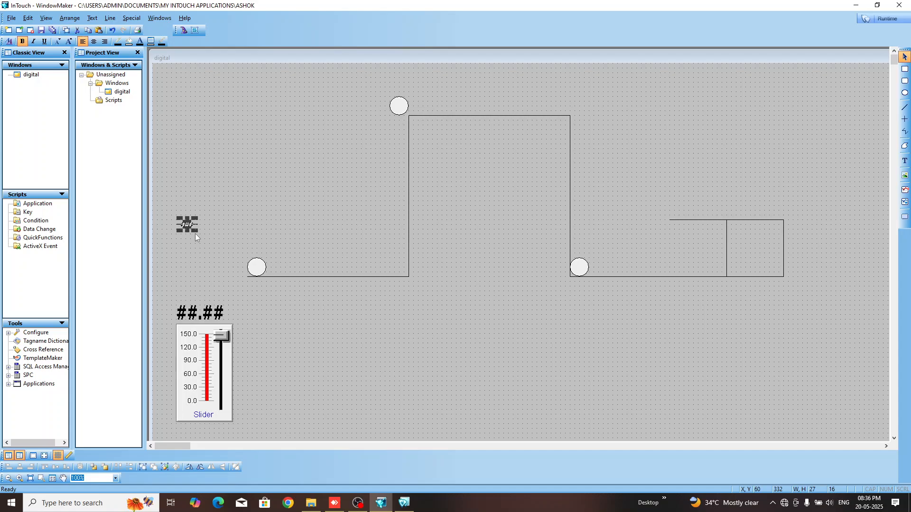
{"action": "left_click_drag", "start_coordinate": [197, 230], "coordinate": [264, 326]}
{"action": "left_click_drag", "start_coordinate": [265, 319], "coordinate": [265, 320]}
- Give the ### text an analog value display link with expression c1 and define c1 as a new tag
{"action": "double_click", "coordinate": [266, 320]}
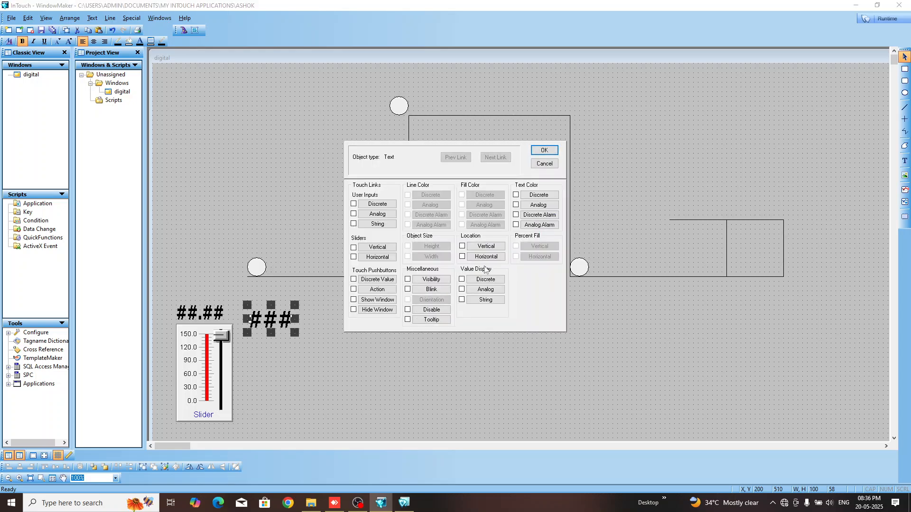
{"action": "left_click", "coordinate": [461, 289]}
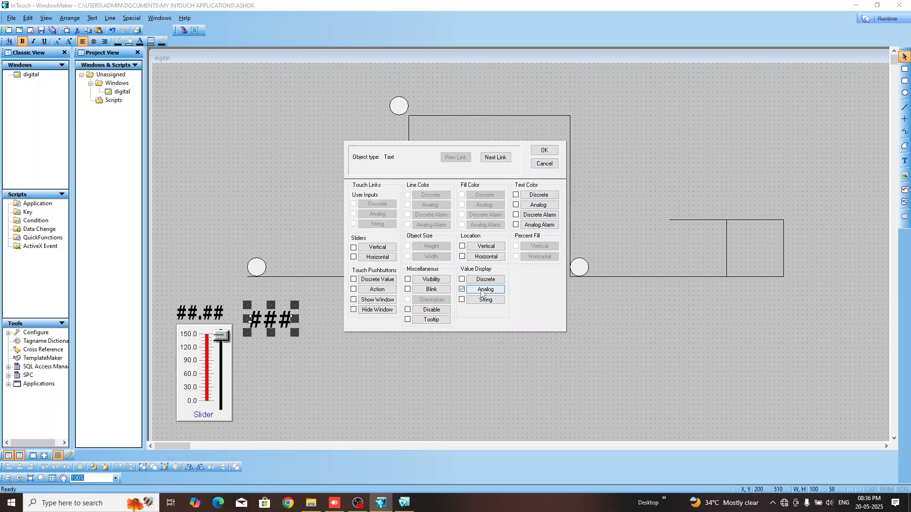
{"action": "left_click", "coordinate": [483, 291]}
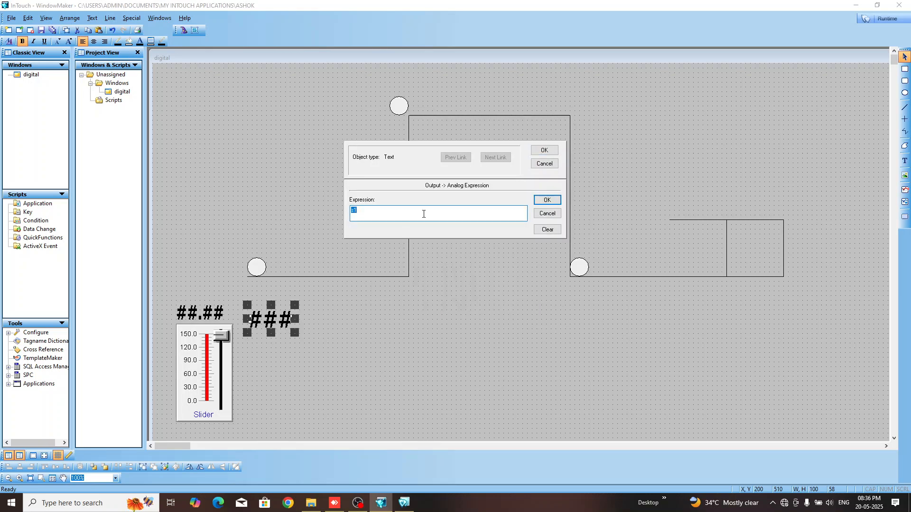
{"action": "type", "text": "d"}
{"action": "type", "text": "1"}
{"action": "left_click", "coordinate": [547, 200]}
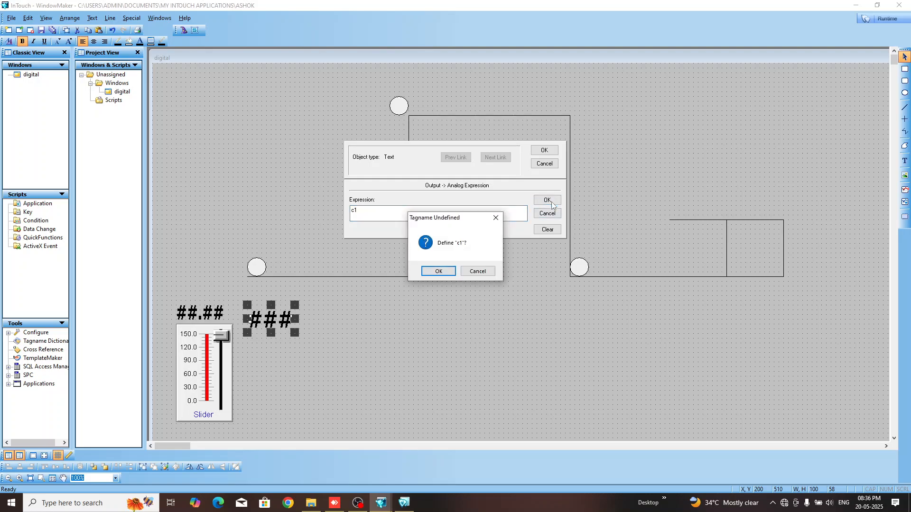
{"action": "left_click", "coordinate": [451, 272]}
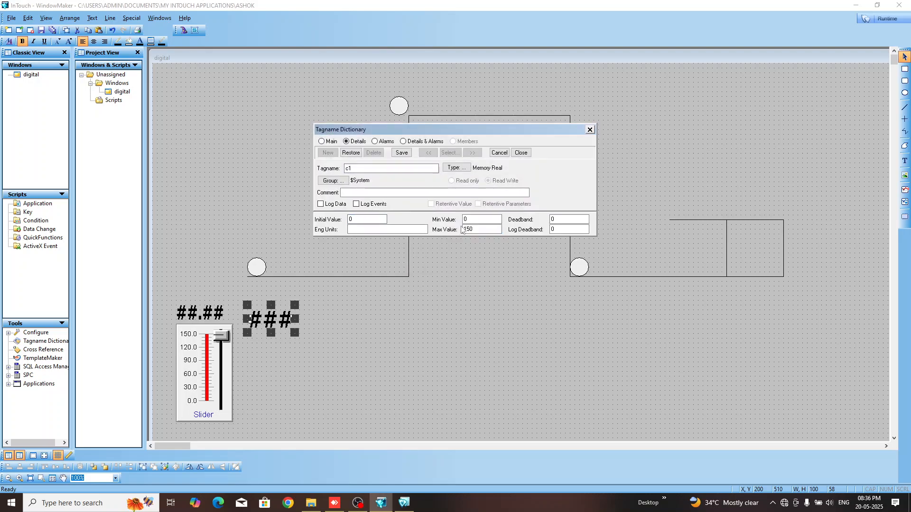
- Set the maximum value of tag c1 to 10, save the tag, and accept the text's value display link
{"action": "left_click", "coordinate": [493, 230]}
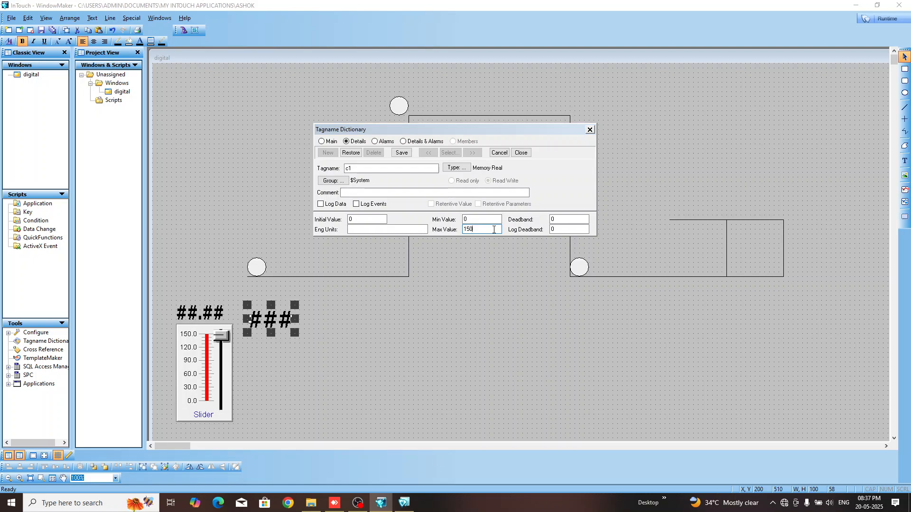
{"action": "left_click_drag", "start_coordinate": [494, 229], "coordinate": [462, 230]}
{"action": "type", "text": "5"}
{"action": "left_click", "coordinate": [401, 152]}
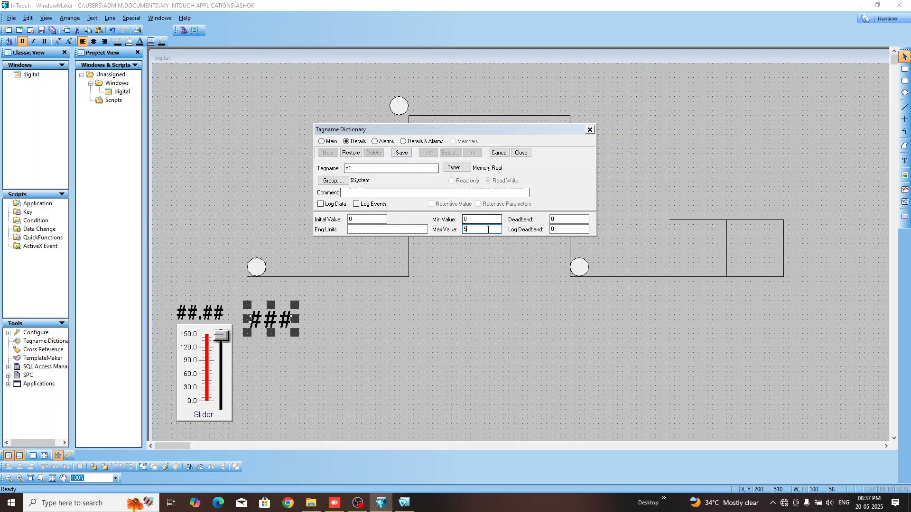
{"action": "type", "text": "10"}
{"action": "left_click", "coordinate": [402, 152]}
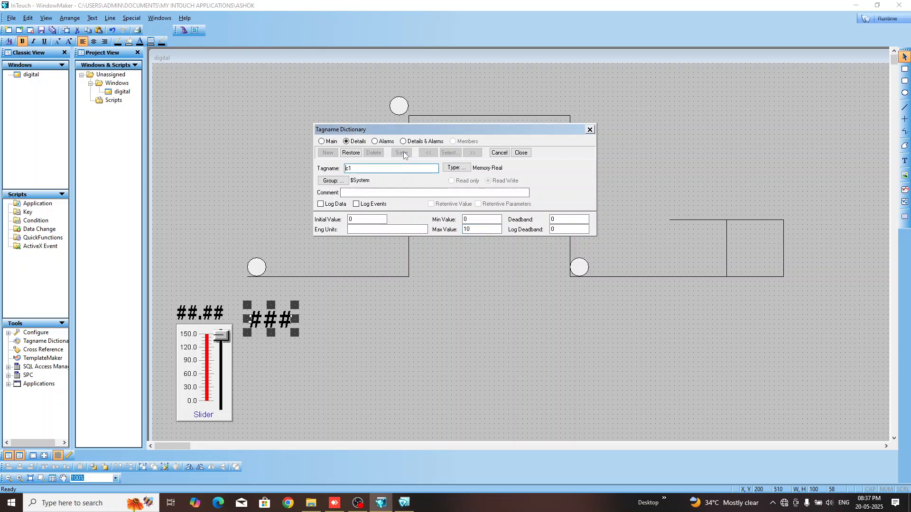
{"action": "left_click", "coordinate": [521, 153]}
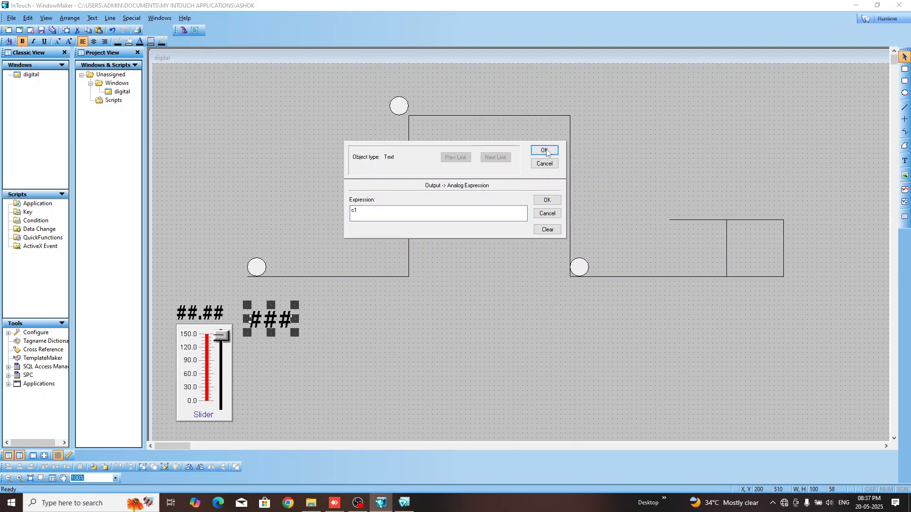
{"action": "left_click", "coordinate": [545, 150]}
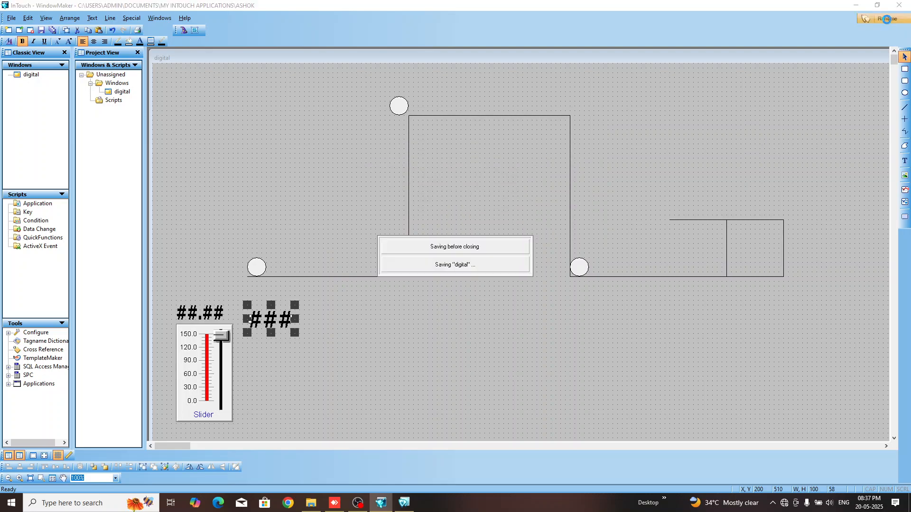
- Run the window in runtime and return to development
{"action": "left_click", "coordinate": [888, 21]}
{"action": "left_click", "coordinate": [886, 18]}
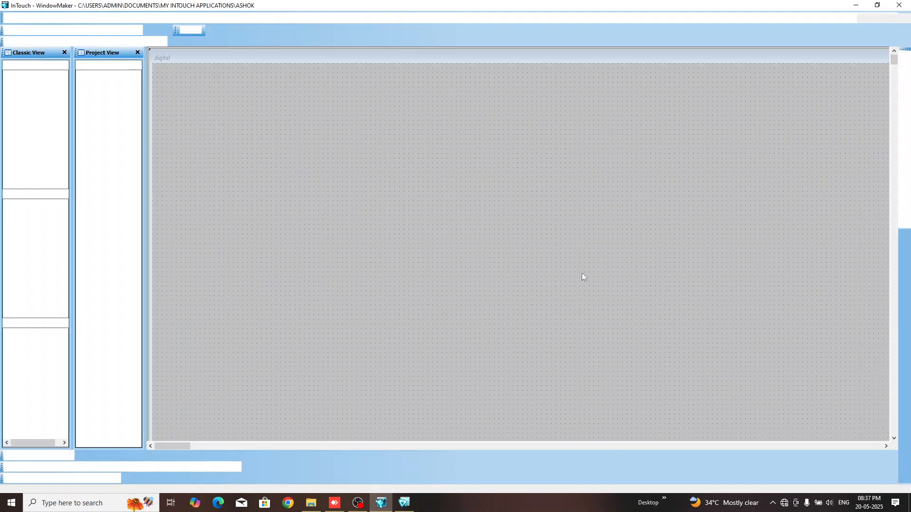
- Add c1=c1+1; to the s1<=150 line of the window script, reset c1 to 0 when c1>=5, and test the window in runtime
{"action": "right_click", "coordinate": [544, 358]}
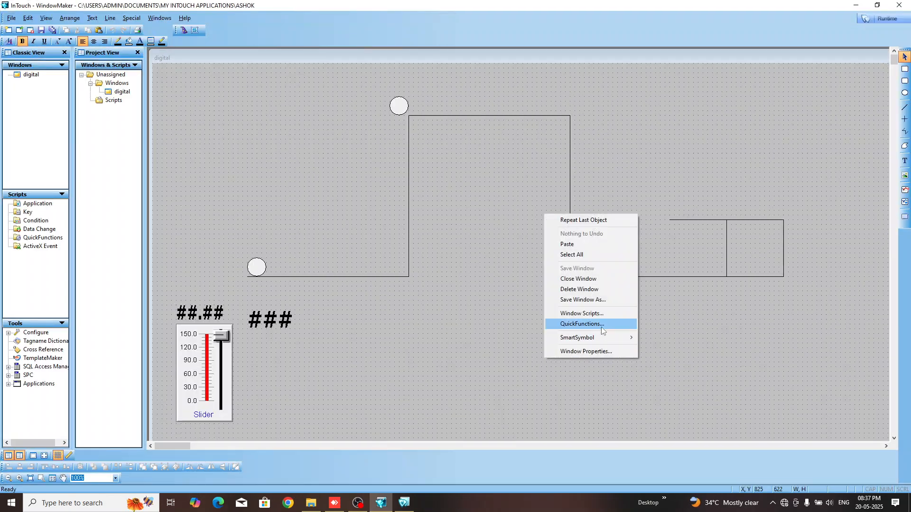
{"action": "left_click", "coordinate": [605, 314]}
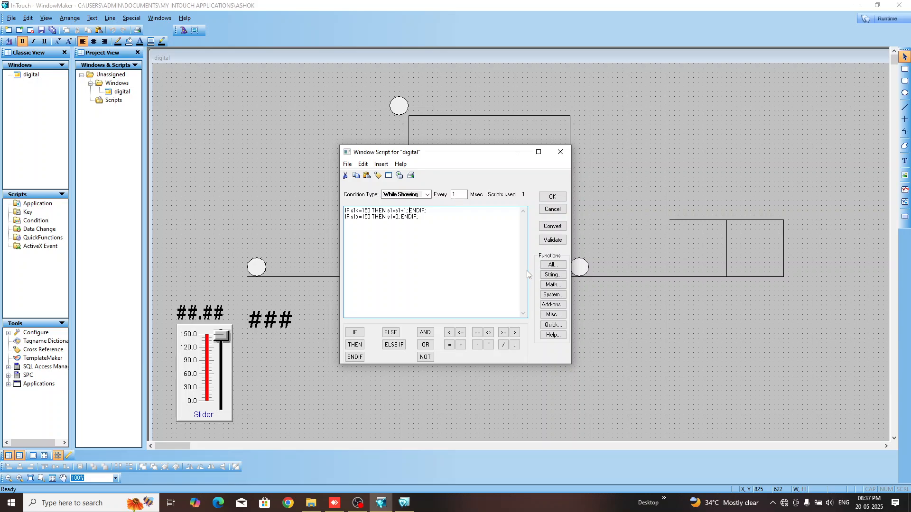
{"action": "type", "text": "c1=c1+1;"}
{"action": "left_click", "coordinate": [352, 230]}
{"action": "type", "text": "1"}
{"action": "type", "text": "endif;"}
{"action": "left_click", "coordinate": [553, 226]}
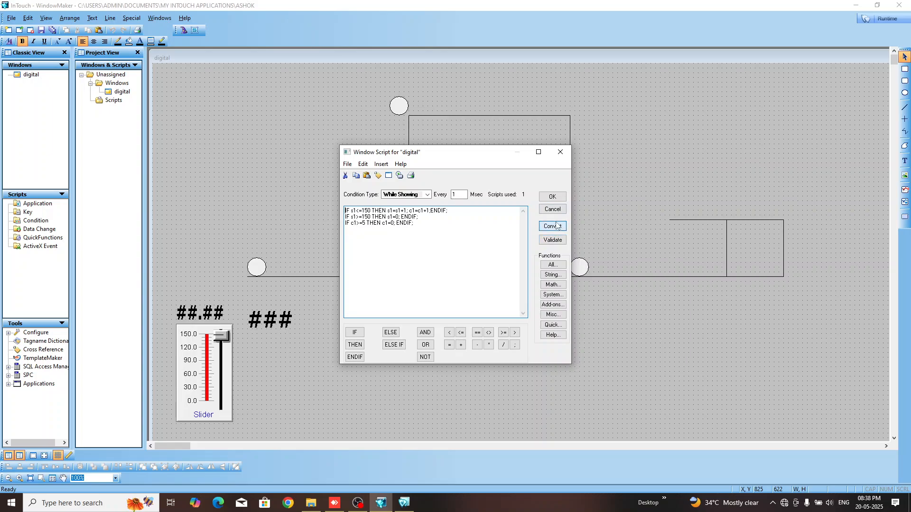
{"action": "left_click", "coordinate": [553, 197]}
{"action": "left_click", "coordinate": [876, 18]}
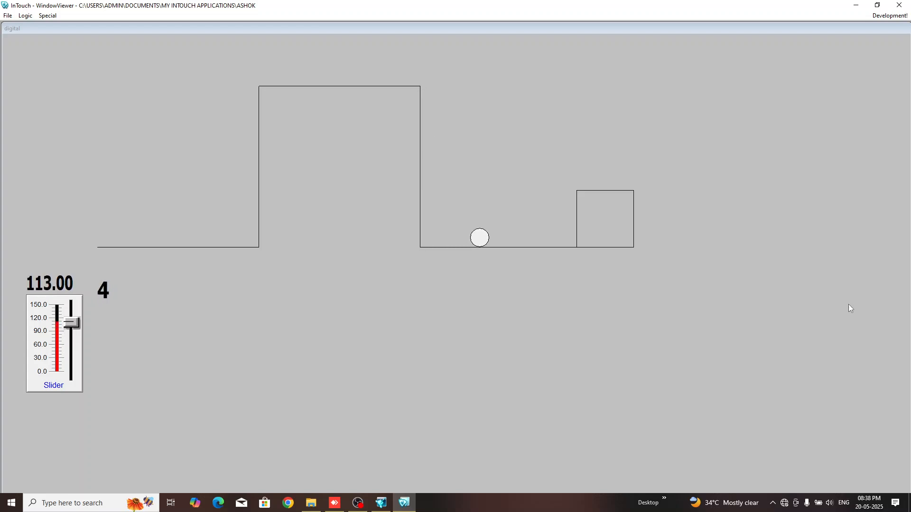
{"action": "left_click", "coordinate": [894, 17]}
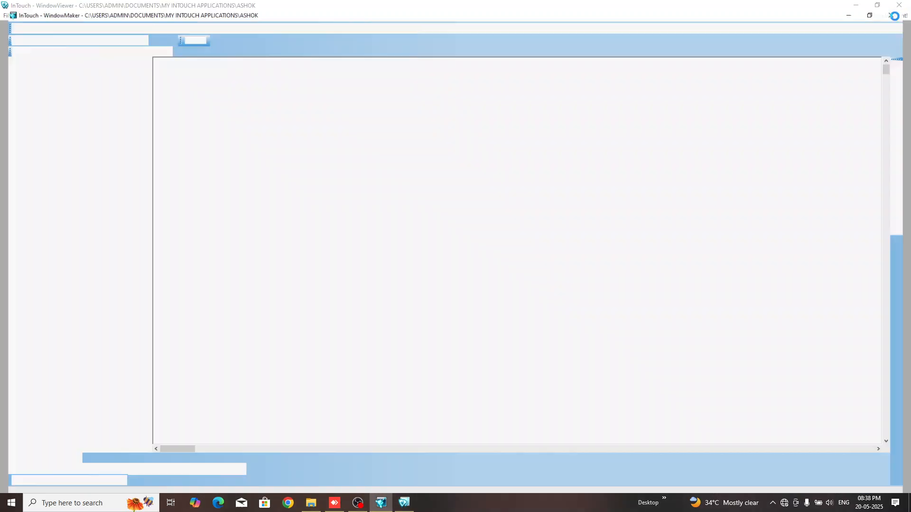
- Move c1=c1+1; from the s1<=150 line to the s1>=150 line of the window script and test the window in runtime
{"action": "right_click", "coordinate": [377, 348]}
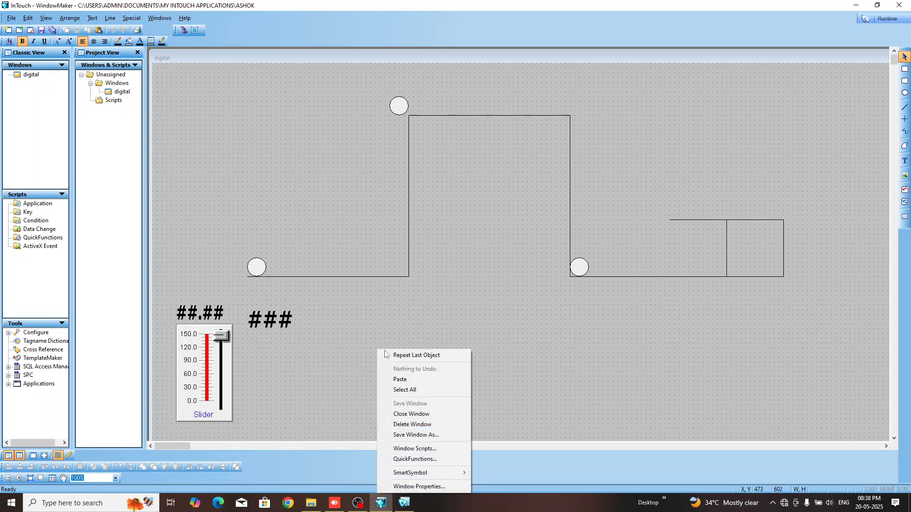
{"action": "left_click", "coordinate": [429, 448]}
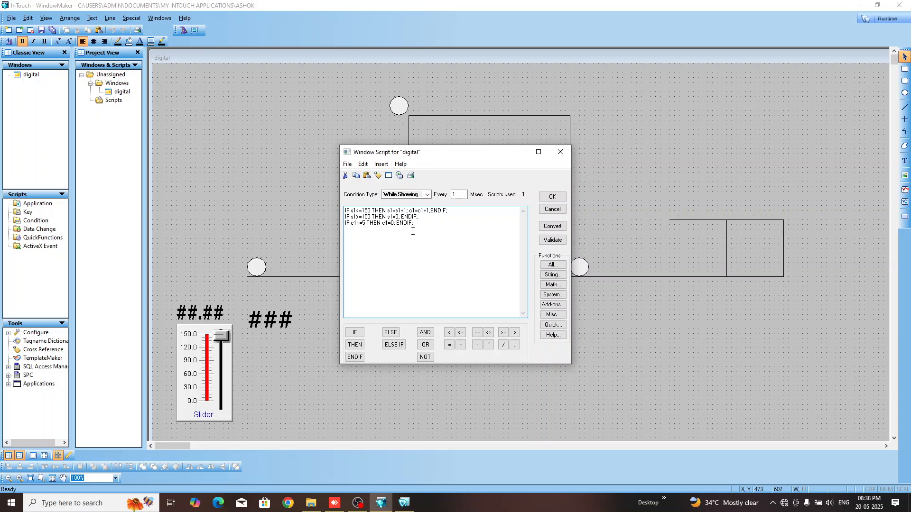
{"action": "key", "text": "BackSpace"}
{"action": "key", "text": "BackSpace"}
{"action": "key", "text": "BackSpace"}
{"action": "key", "text": "BackSpace"}
{"action": "key", "text": "BackSpace"}
{"action": "key", "text": "BackSpace"}
{"action": "key", "text": "BackSpace"}
{"action": "key", "text": "BackSpace"}
{"action": "key", "text": "BackSpace"}
{"action": "key", "text": "BackSpace"}
{"action": "key", "text": "BackSpace"}
{"action": "type", "text": "c1=c1+1;"}
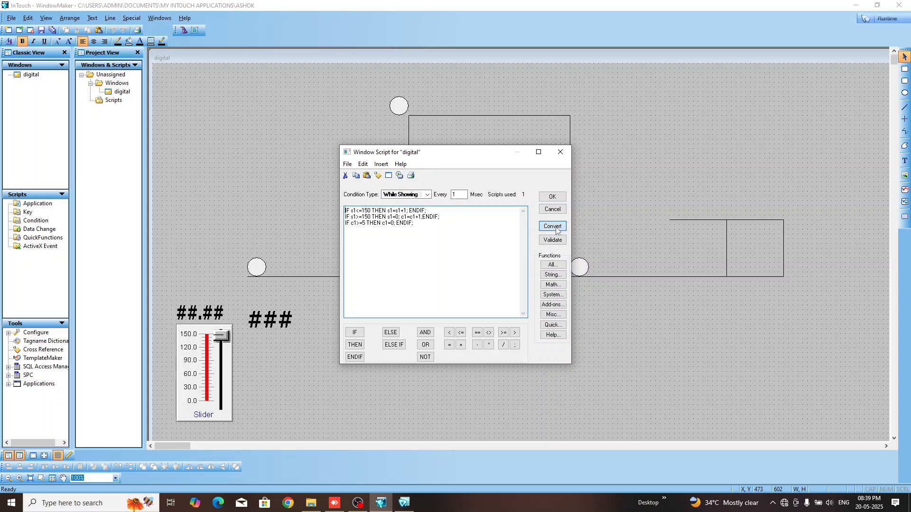
{"action": "left_click", "coordinate": [553, 197]}
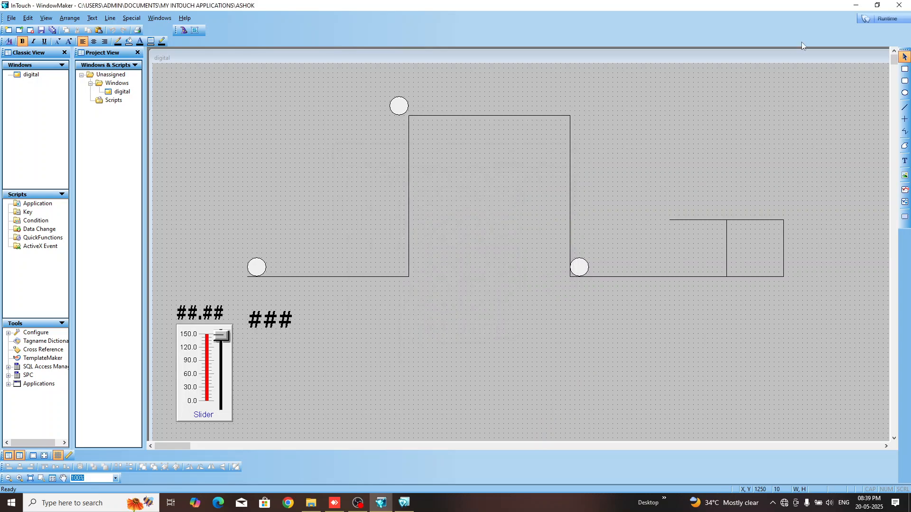
{"action": "left_click", "coordinate": [882, 19]}
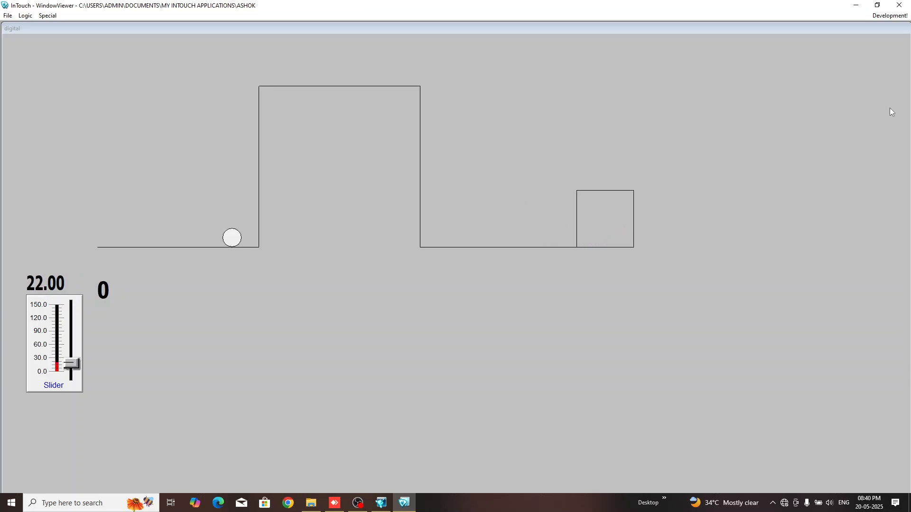
{"action": "left_click", "coordinate": [890, 16]}
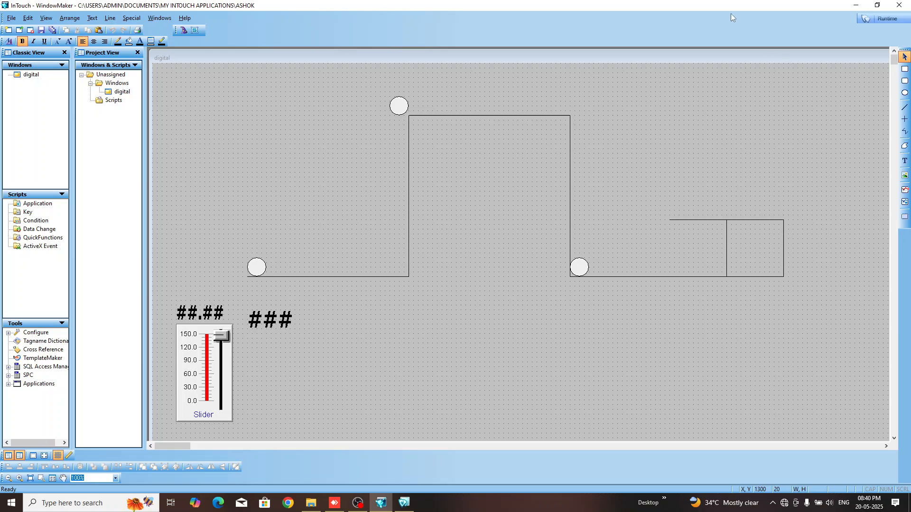
- Duplicate the circle at the path's upper-left corner and place the copy beside the ### text at X 340, Y 520
{"action": "left_click", "coordinate": [396, 107]}
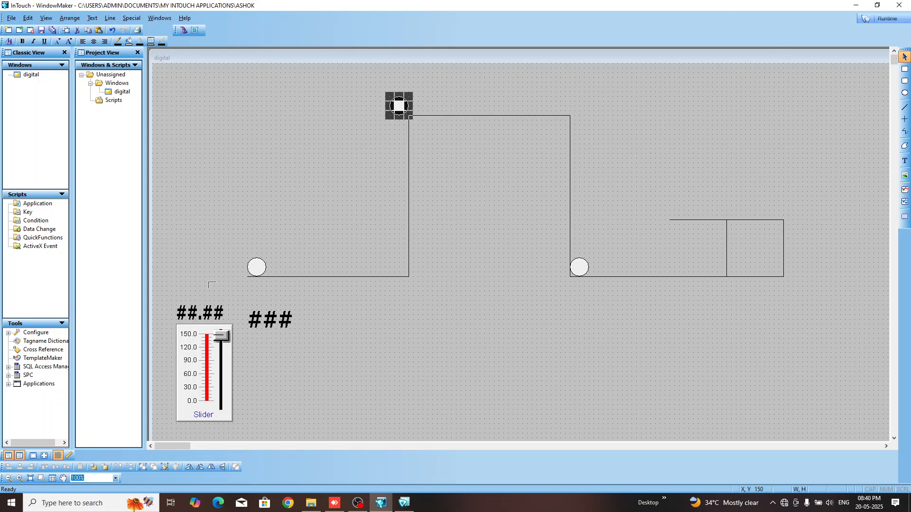
{"action": "left_click", "coordinate": [422, 337]}
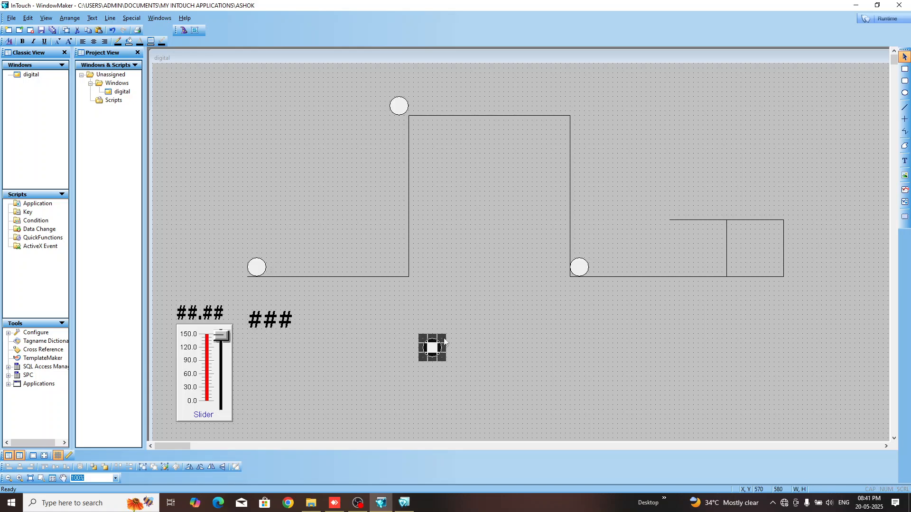
{"action": "left_click", "coordinate": [562, 343]}
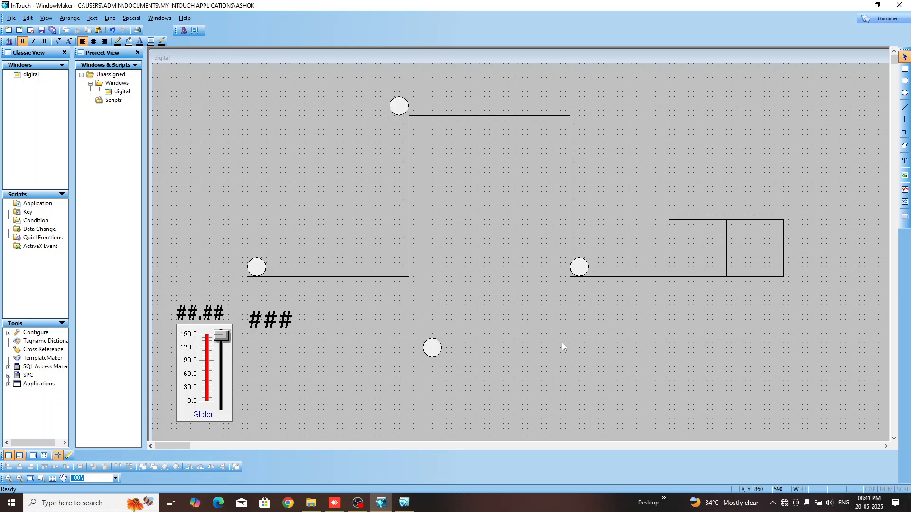
{"action": "left_click", "coordinate": [438, 348]}
{"action": "key", "text": "Up"}
{"action": "key", "text": "Up"}
{"action": "key", "text": "Up"}
{"action": "key", "text": "Up"}
{"action": "key", "text": "Up"}
{"action": "key", "text": "Up"}
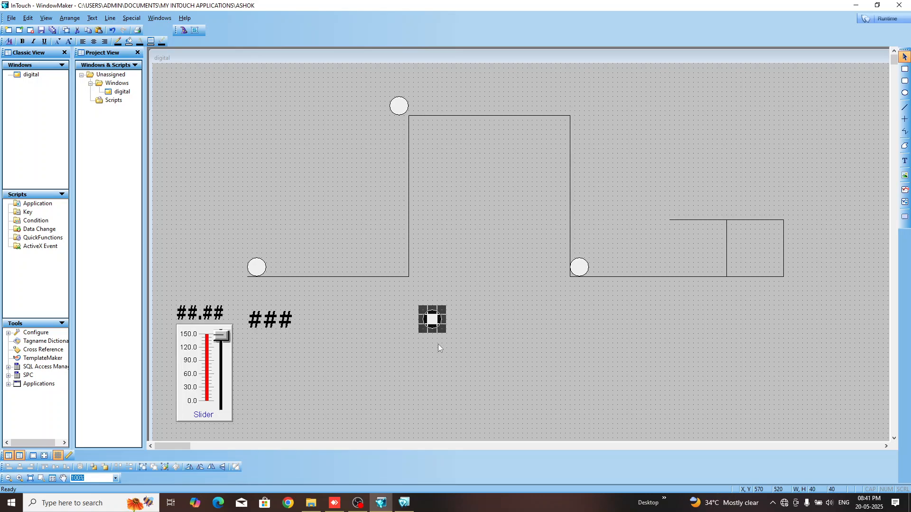
{"action": "key", "text": "Left"}
{"action": "key", "text": "Left"}
{"action": "key", "text": "Left"}
{"action": "key", "text": "Left"}
{"action": "key", "text": "Left"}
{"action": "key", "text": "Left"}
{"action": "key", "text": "Left"}
{"action": "key", "text": "Left"}
{"action": "key", "text": "Left"}
{"action": "key", "text": "Left"}
{"action": "key", "text": "Left"}
{"action": "key", "text": "Left"}
{"action": "key", "text": "Left"}
{"action": "key", "text": "Left"}
{"action": "key", "text": "Left"}
{"action": "key", "text": "Left"}
{"action": "key", "text": "Left"}
{"action": "key", "text": "Left"}
{"action": "key", "text": "Left"}
{"action": "key", "text": "Left"}
{"action": "key", "text": "Left"}
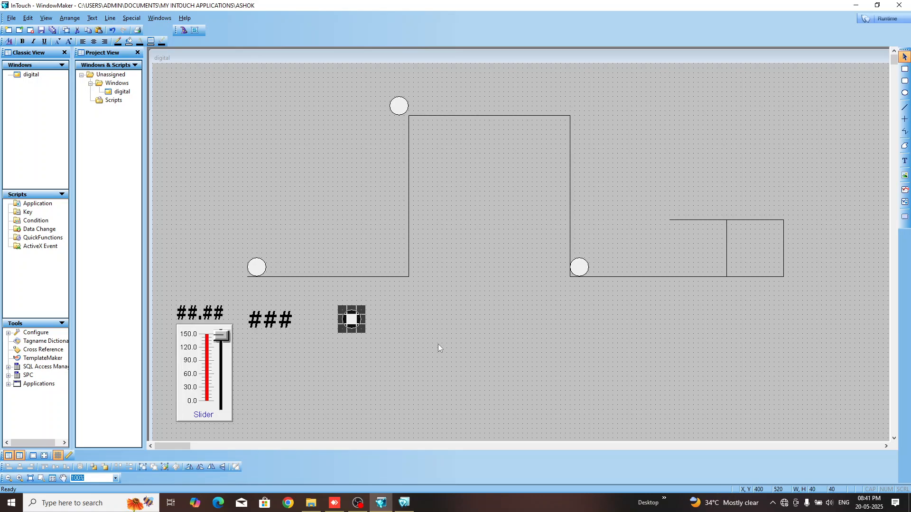
{"action": "key", "text": "Left"}
{"action": "key", "text": "Left"}
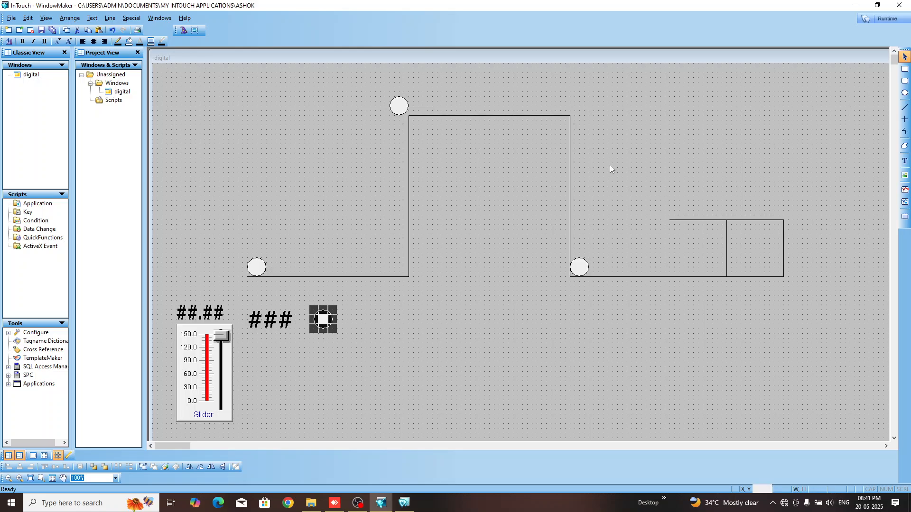
- Place a Set/Reset Display button wizard below the ### text at X 220, Y 630
{"action": "left_click", "coordinate": [184, 30]}
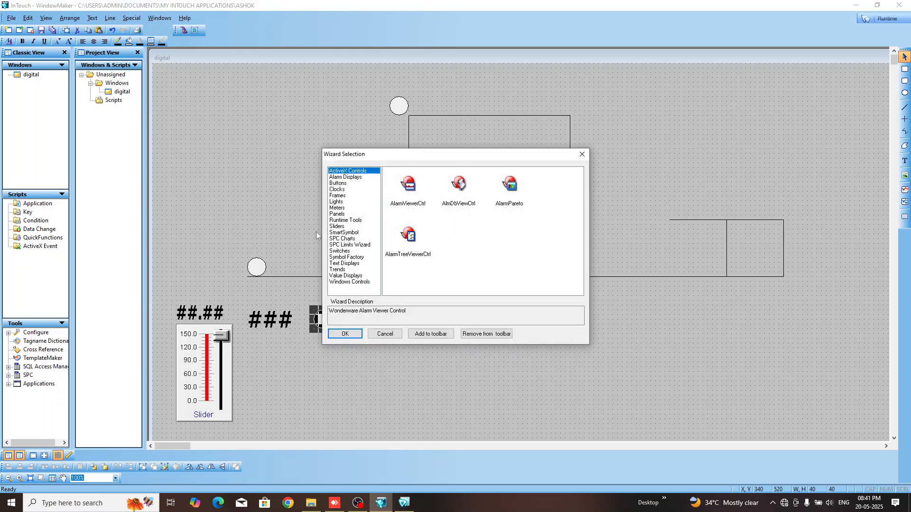
{"action": "left_click", "coordinate": [341, 184]}
{"action": "scroll", "coordinate": [385, 235], "scroll_direction": "down", "scroll_amount": 5}
{"action": "scroll", "coordinate": [386, 235], "scroll_direction": "up", "scroll_amount": 5}
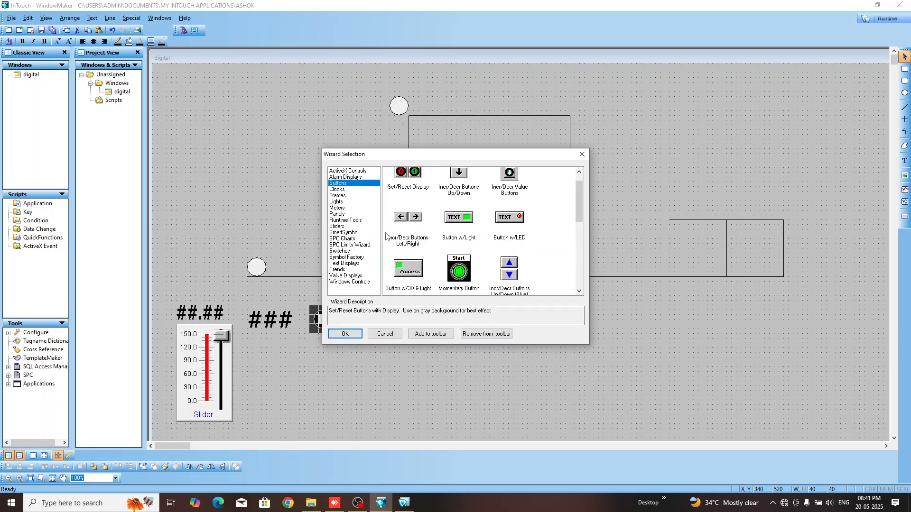
{"action": "scroll", "coordinate": [401, 241], "scroll_direction": "up", "scroll_amount": 1}
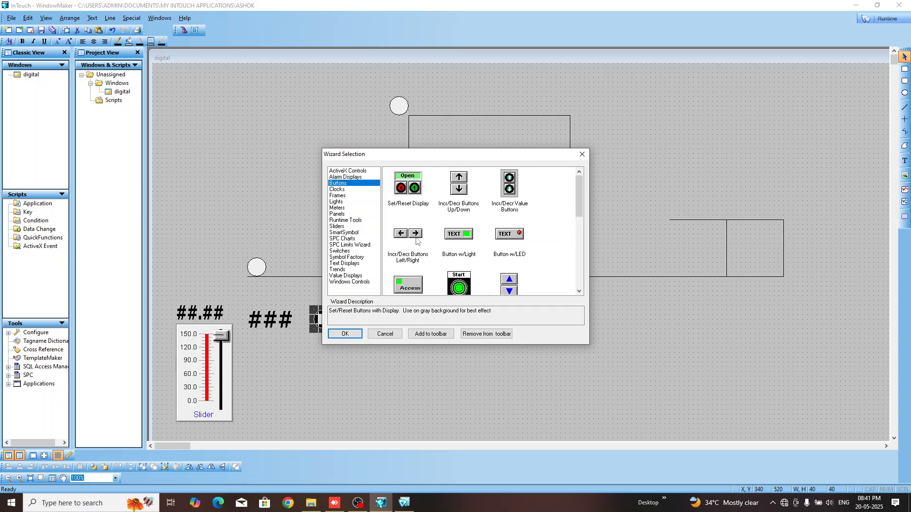
{"action": "double_click", "coordinate": [408, 190]}
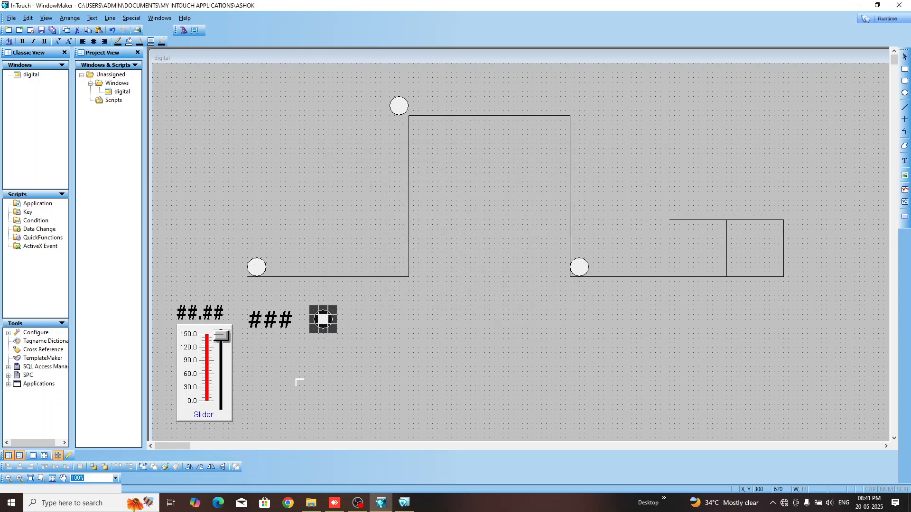
{"action": "left_click", "coordinate": [254, 359]}
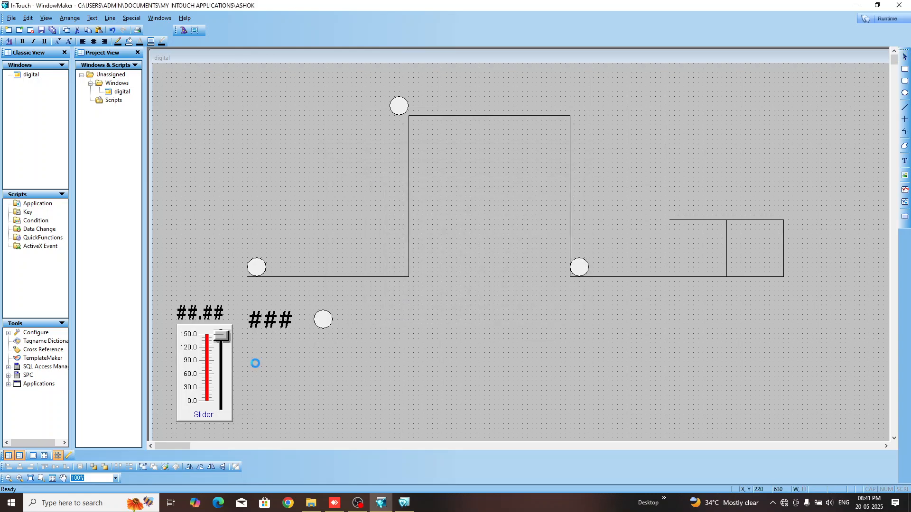
- Assign tagname d1 to the Set/Reset display and define it as a new memory discrete tag
{"action": "double_click", "coordinate": [302, 401]}
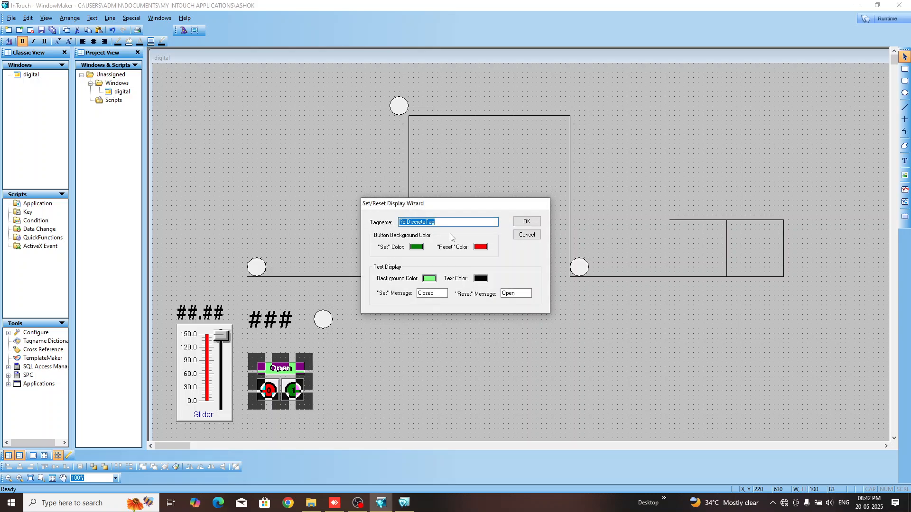
{"action": "type", "text": "d1"}
{"action": "key", "text": "Return"}
{"action": "key", "text": "Return"}
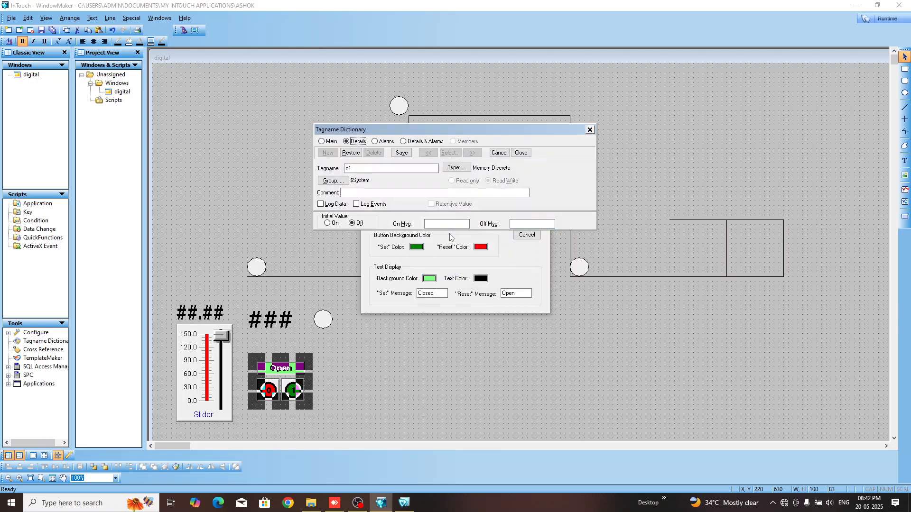
{"action": "key", "text": "Return"}
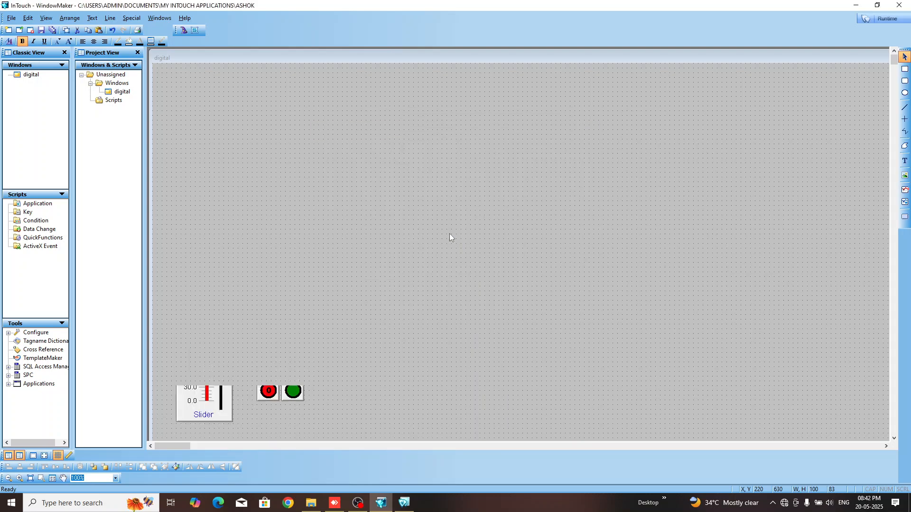
- Add "and d1==1;" to the s1<=150 condition of the window script and validate the script
{"action": "right_click", "coordinate": [486, 337]}
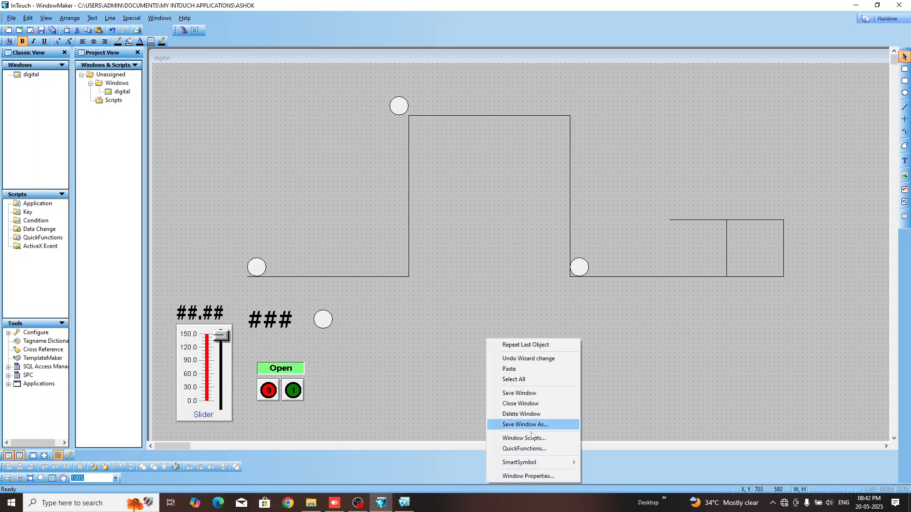
{"action": "left_click", "coordinate": [544, 438]}
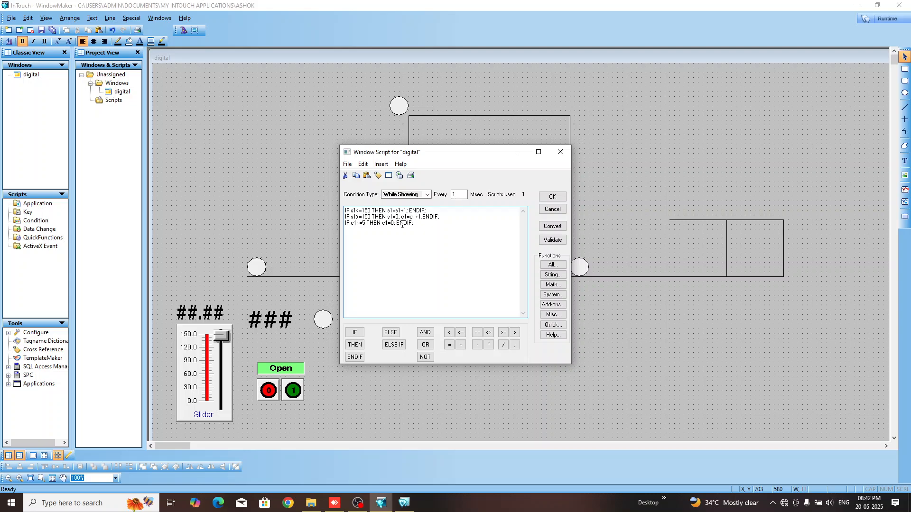
{"action": "left_click", "coordinate": [371, 210]}
{"action": "type", "text": "and "}
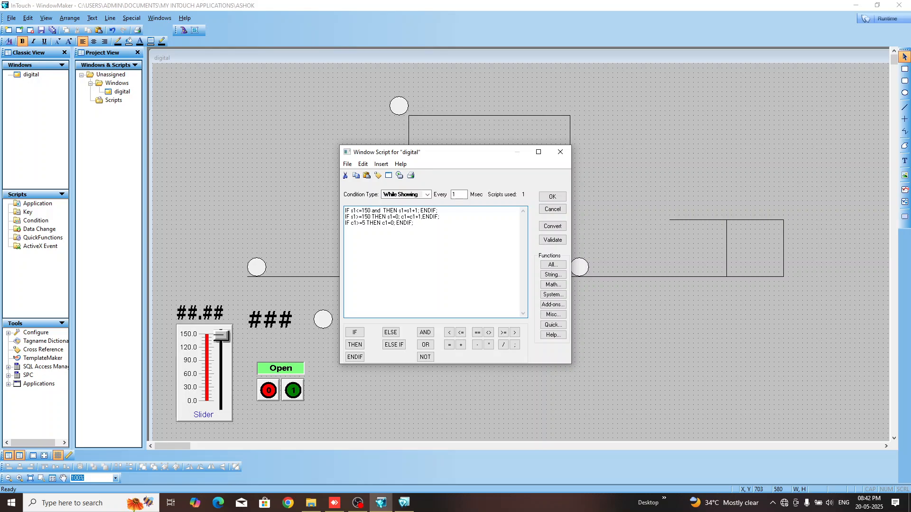
{"action": "type", "text": "c"}
{"action": "type", "text": "1"}
{"action": "type", "text": "=="}
{"action": "type", "text": "1"}
{"action": "type", "text": ";"}
{"action": "left_click", "coordinate": [558, 240]}
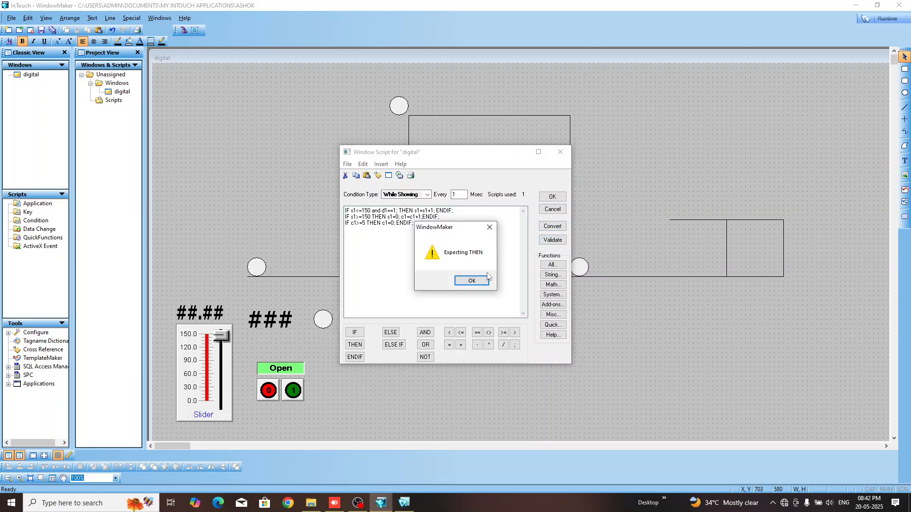
{"action": "left_click", "coordinate": [472, 280]}
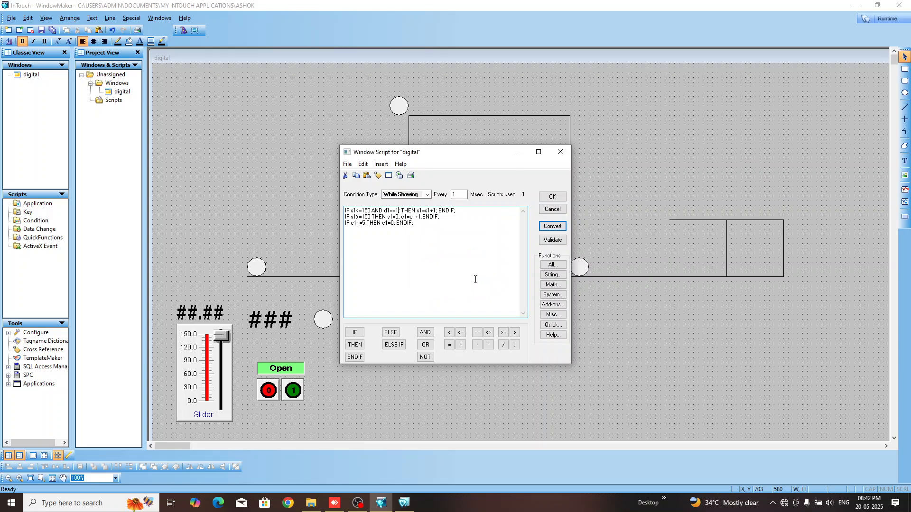
- Try d1=1 with a single equals sign in the script's first condition and validate the script
{"action": "key", "text": "BackSpace"}
{"action": "key", "text": "BackSpace"}
{"action": "type", "text": "1"}
{"action": "left_click", "coordinate": [552, 240]}
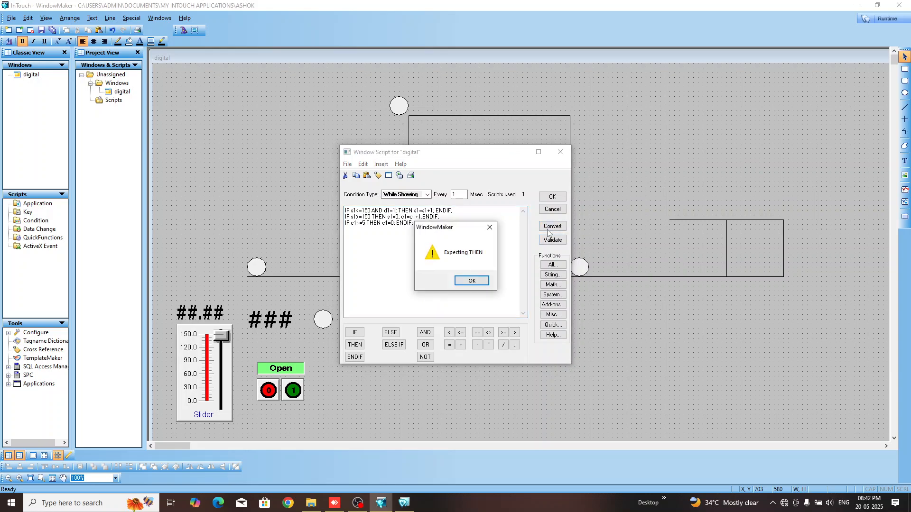
{"action": "left_click", "coordinate": [472, 281]}
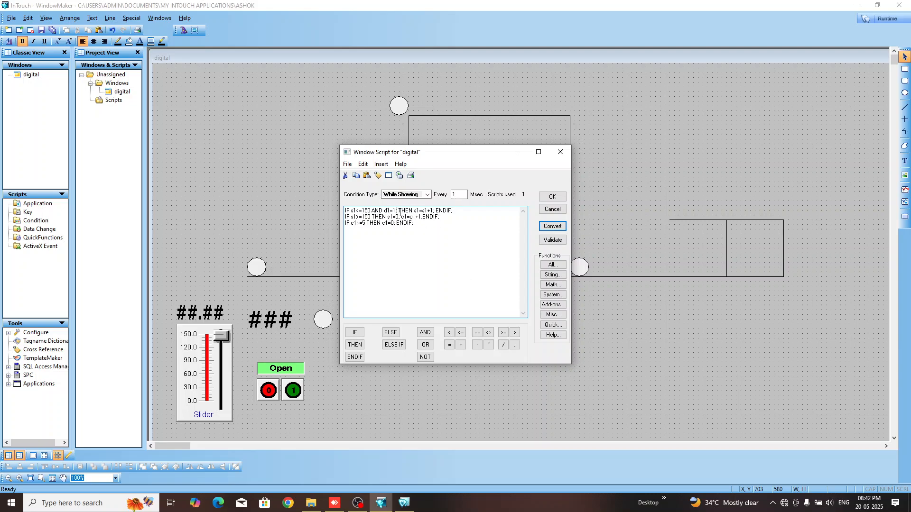
- Correct the script's first condition to IF s1<=150 AND d1==1 THEN without a semicolon before THEN, validate it and accept the window script
{"action": "key", "text": "BackSpace"}
{"action": "left_click", "coordinate": [552, 240]}
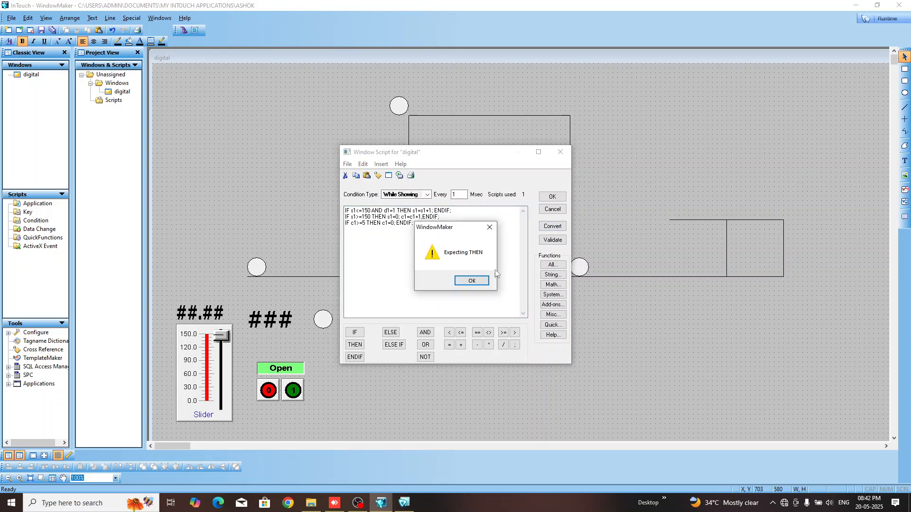
{"action": "left_click", "coordinate": [475, 281]}
{"action": "type", "text": "="}
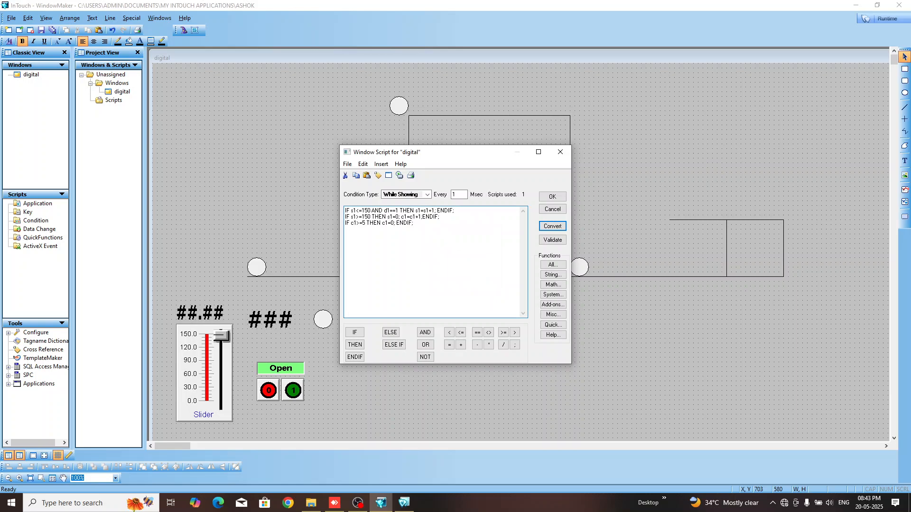
{"action": "left_click", "coordinate": [549, 241]}
{"action": "left_click", "coordinate": [551, 196]}
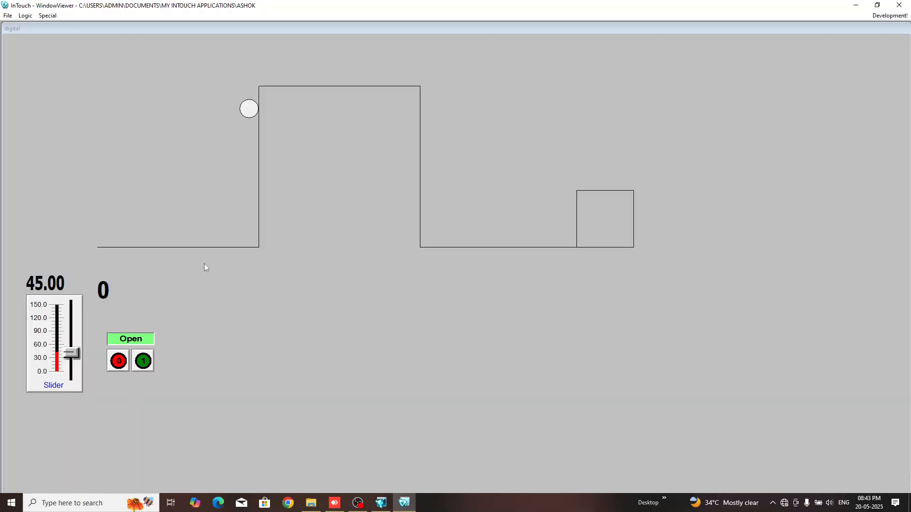
- Test the Set/Reset control in WindowViewer by switching d1 on, off and on again, and return to WindowMaker
{"action": "left_click", "coordinate": [143, 362]}
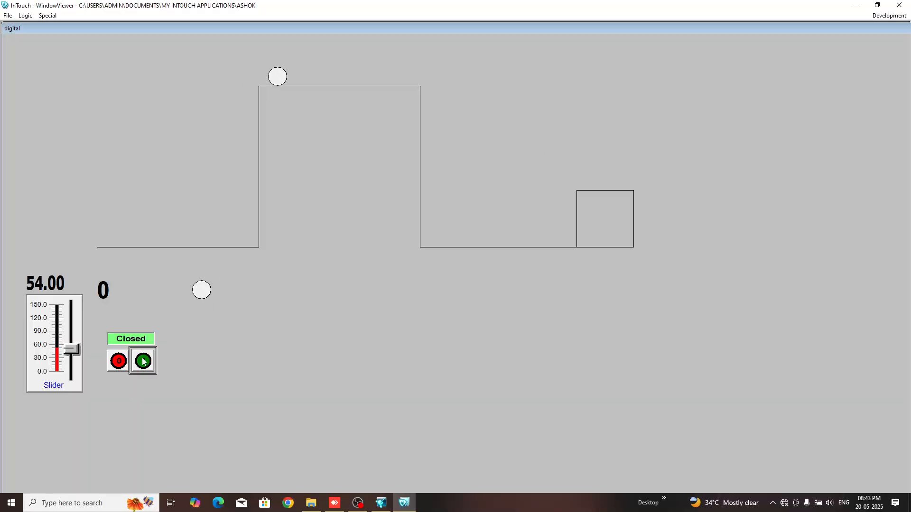
{"action": "left_click", "coordinate": [121, 363]}
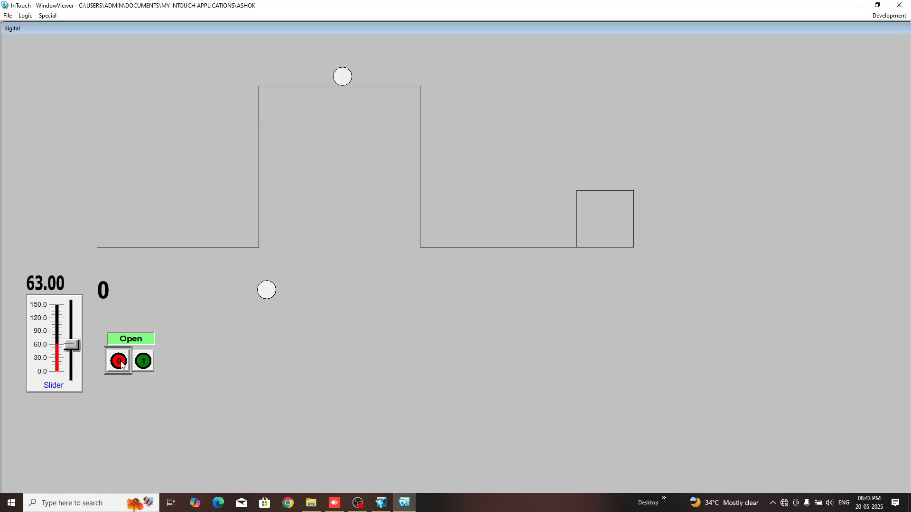
{"action": "left_click", "coordinate": [143, 362]}
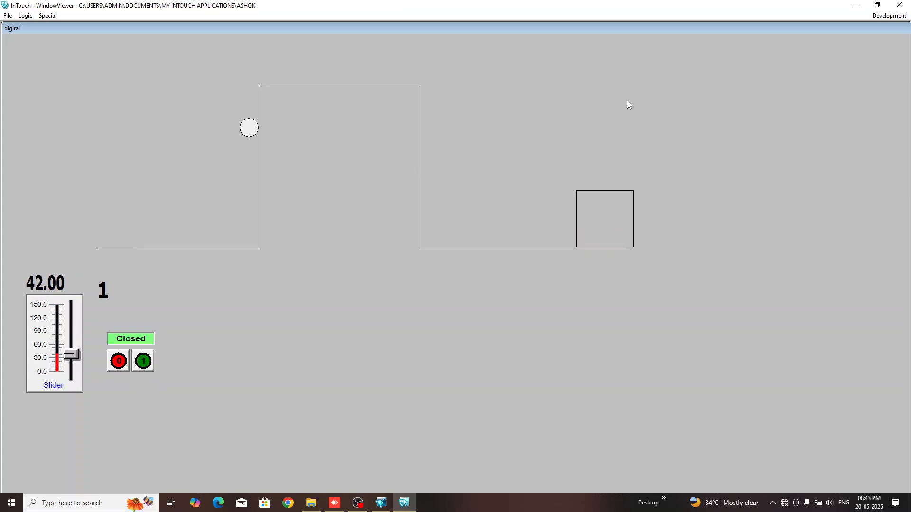
{"action": "left_click", "coordinate": [891, 17]}
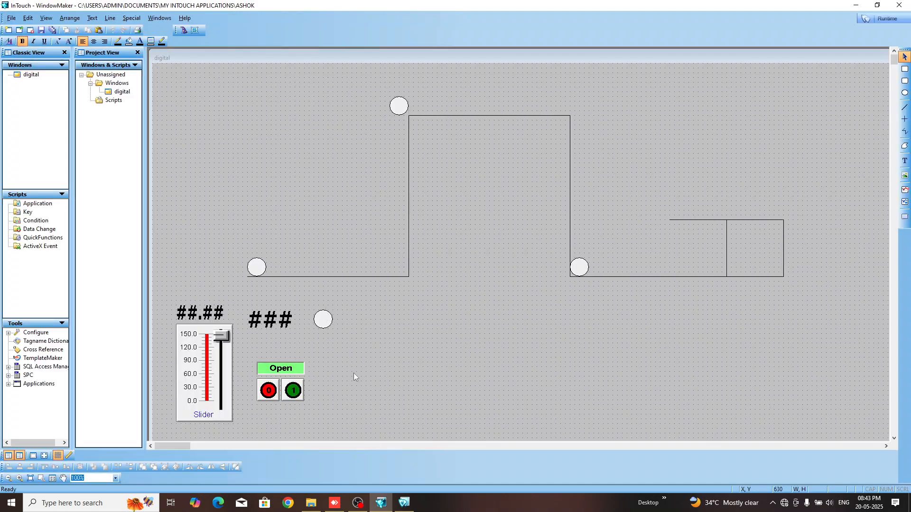
- Delete the spare circle beside the ### counter text
{"action": "left_click", "coordinate": [329, 321]}
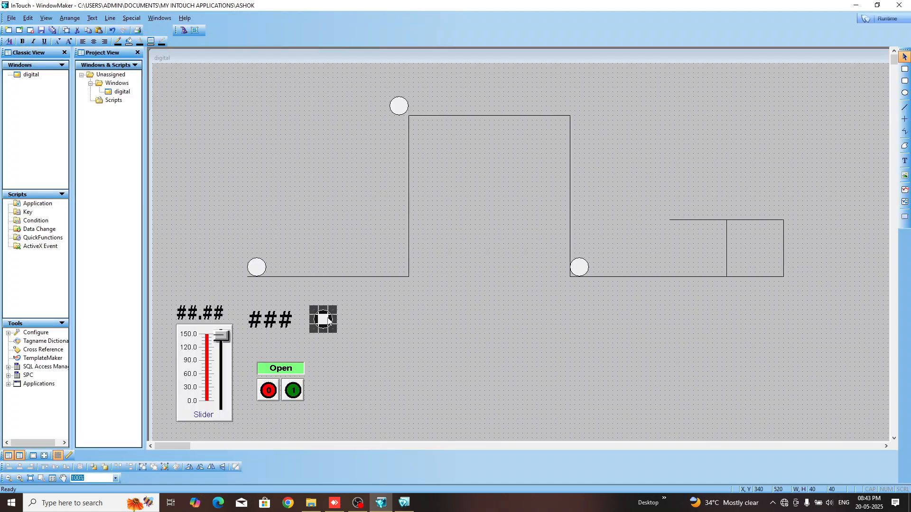
{"action": "key", "text": "Delete"}
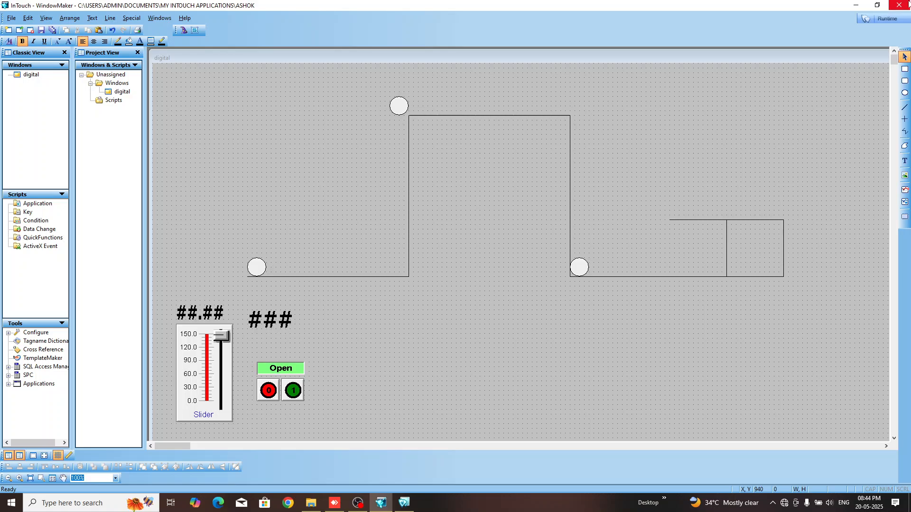
- Save the digital window and close WindowMaker
{"action": "left_click", "coordinate": [11, 18]}
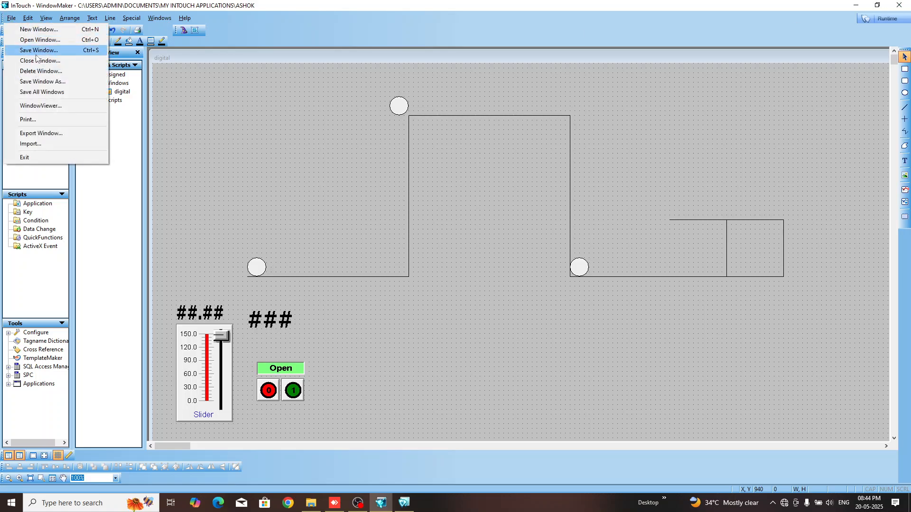
{"action": "left_click", "coordinate": [68, 54]}
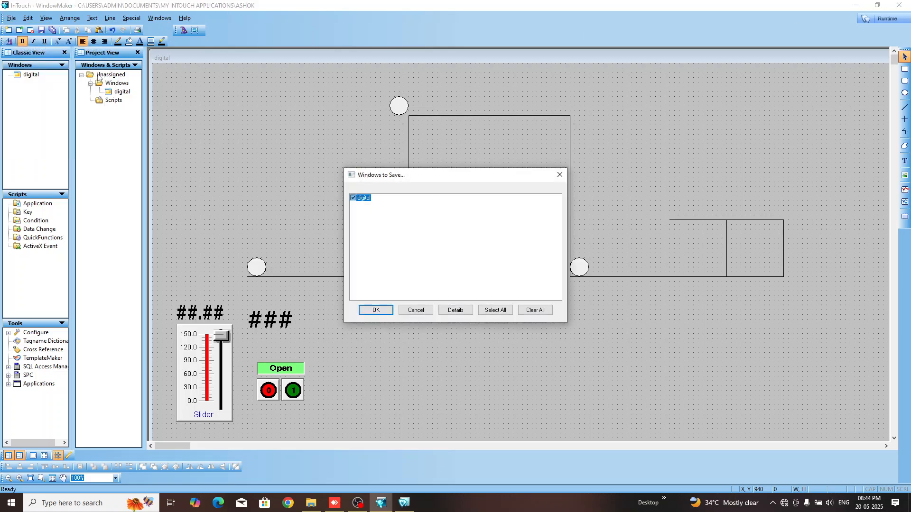
{"action": "left_click", "coordinate": [376, 310]}
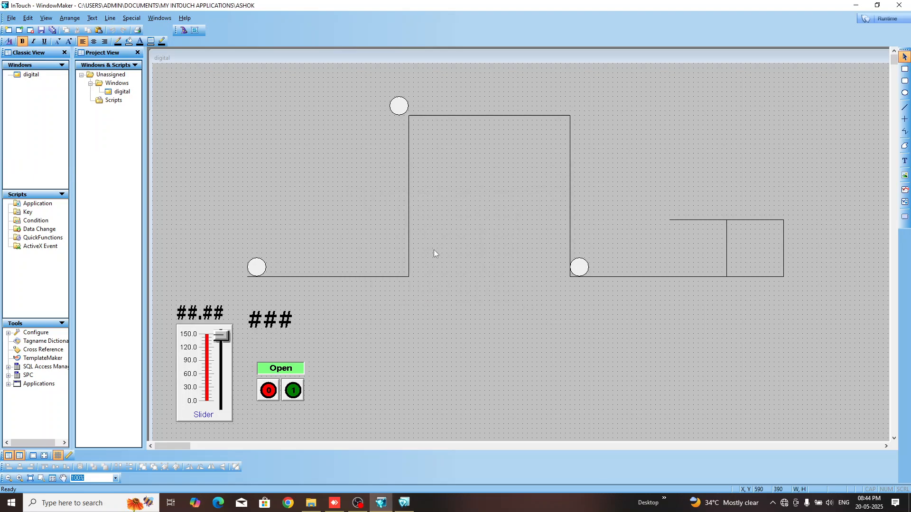
{"action": "left_click", "coordinate": [899, 5]}
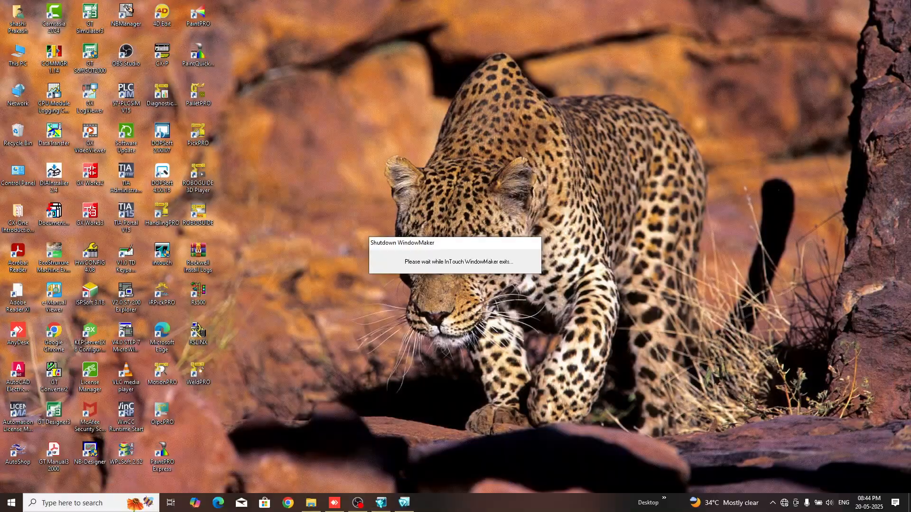
{"action": "left_click", "coordinate": [358, 502]}
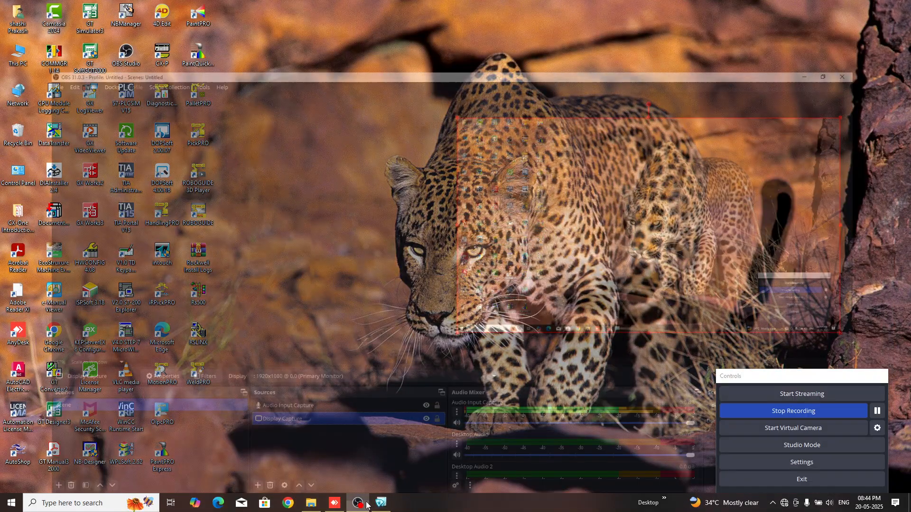